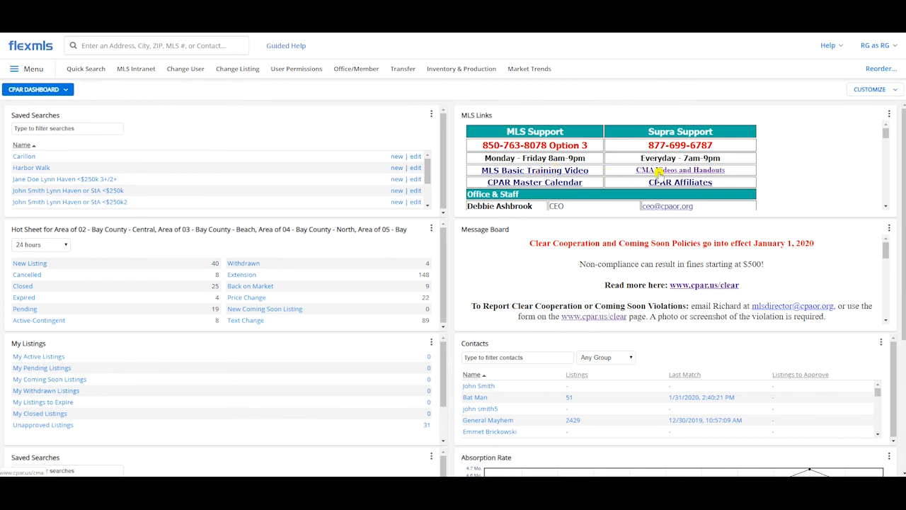
Step: Open the CMA Videos and Handouts page from the MLS links and look through its class handouts and training videos
left_click(659, 172)
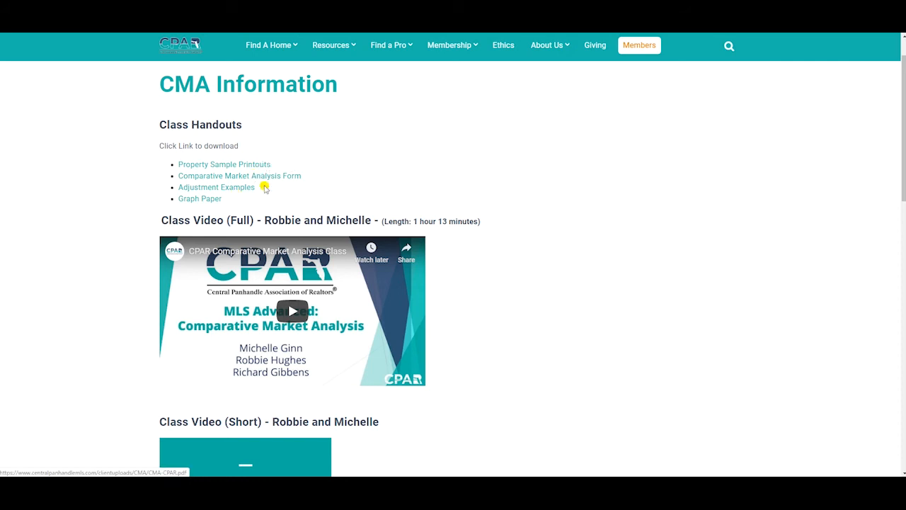
scroll(423, 171, "down", 2)
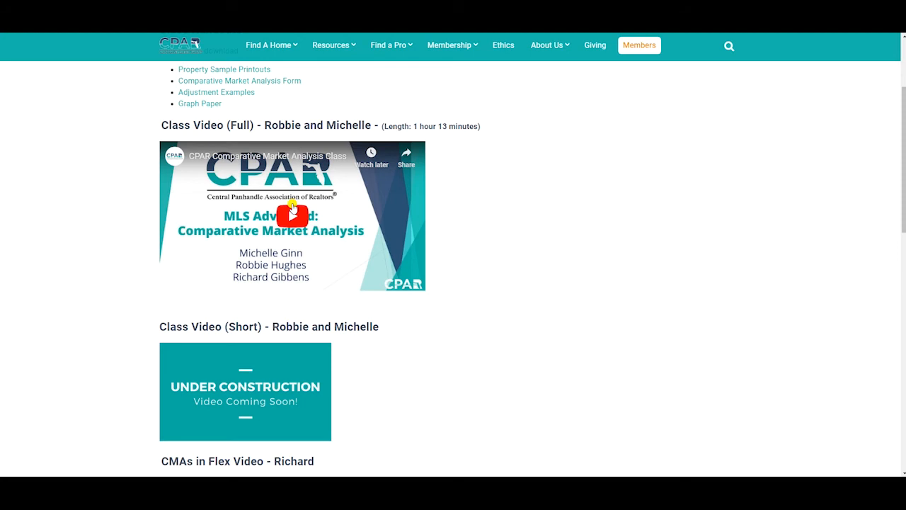
scroll(293, 207, "down", 3)
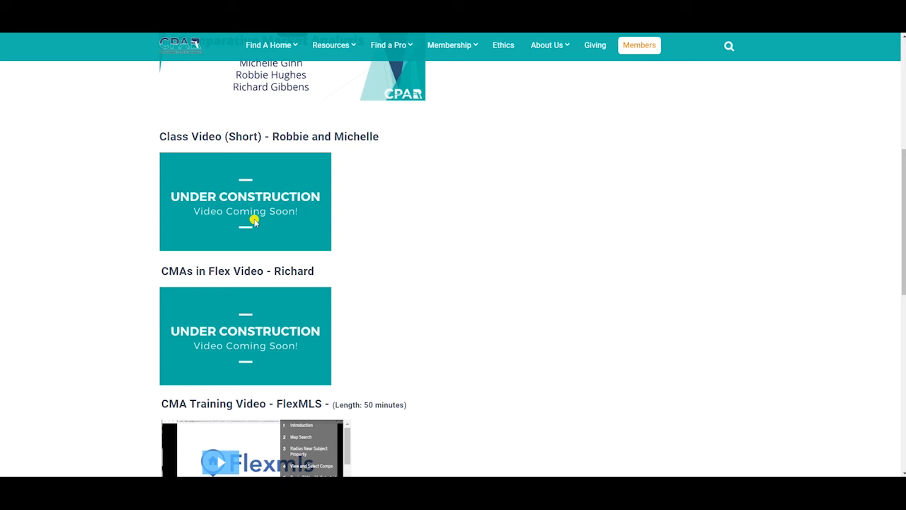
scroll(359, 245, "down", 4)
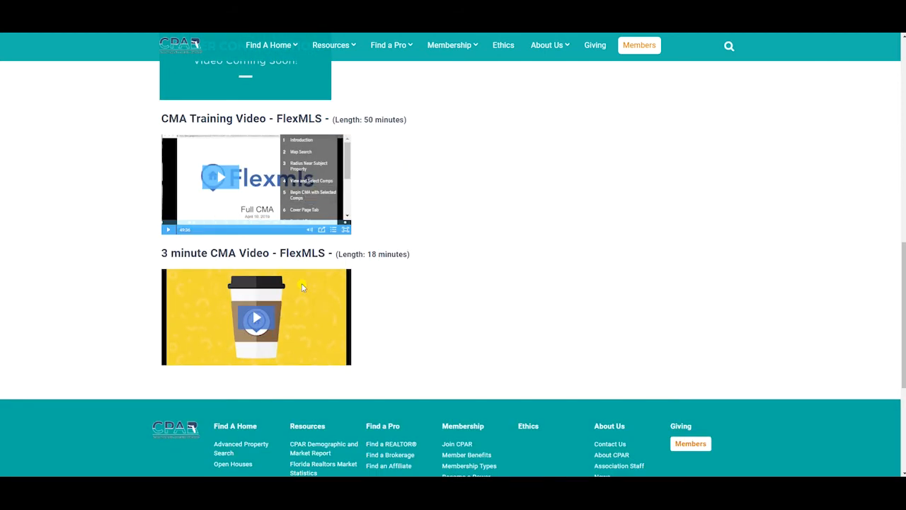
scroll(403, 305, "up", 7)
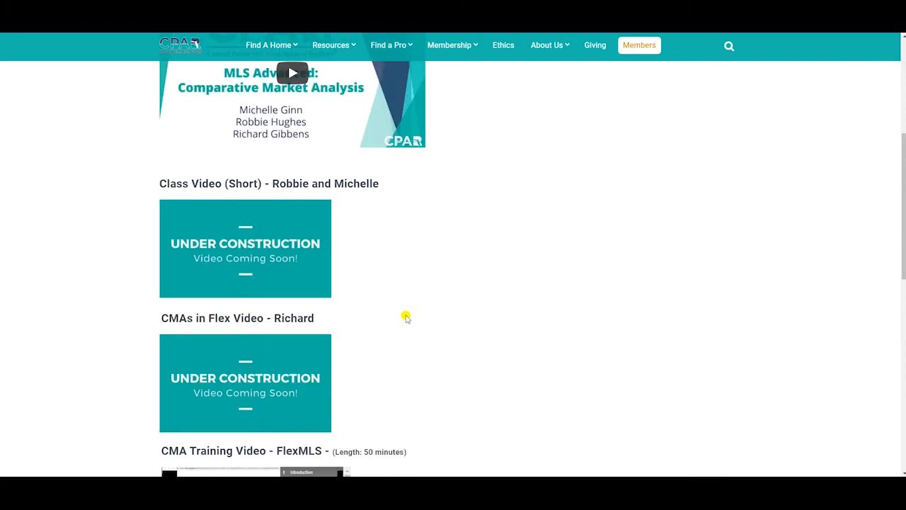
scroll(405, 322, "up", 2)
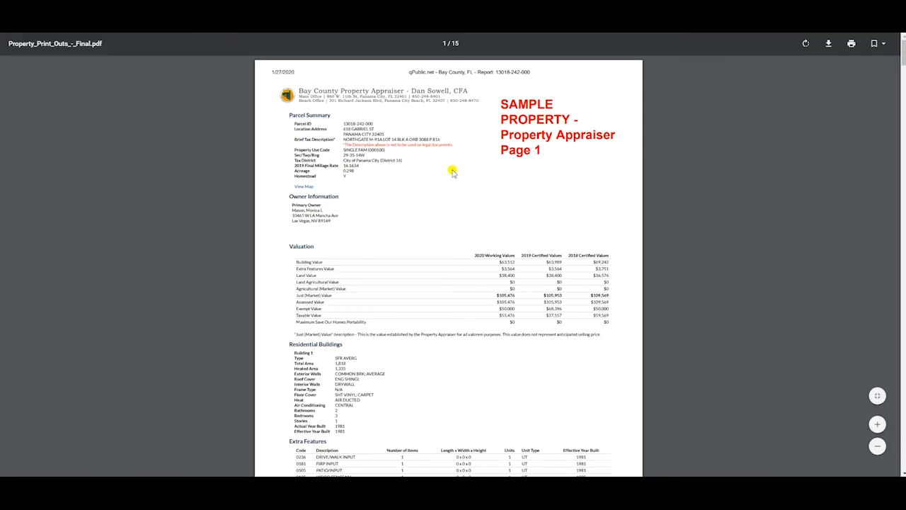
Step: Review the Property Sample Printouts handout, covering the sample property's appraiser pages and the Comp 1 MLS listing
scroll(450, 192, "down", 4)
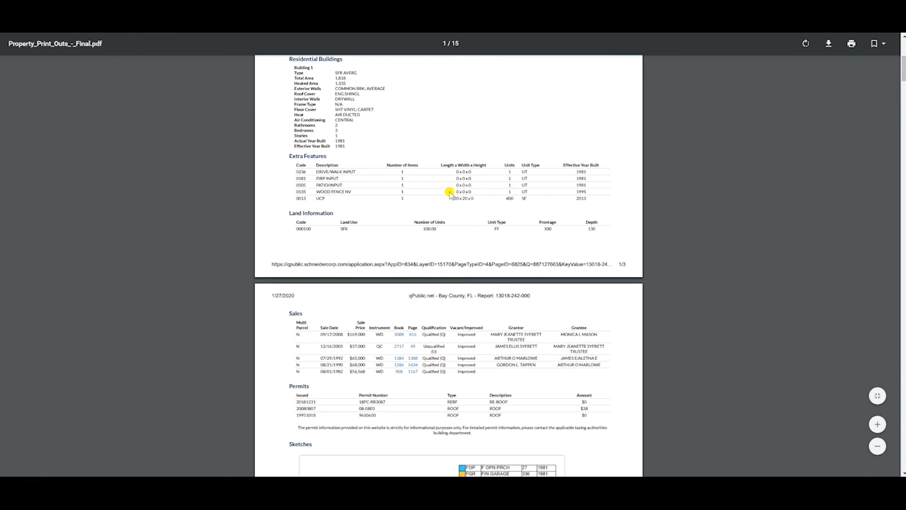
scroll(450, 193, "down", 15)
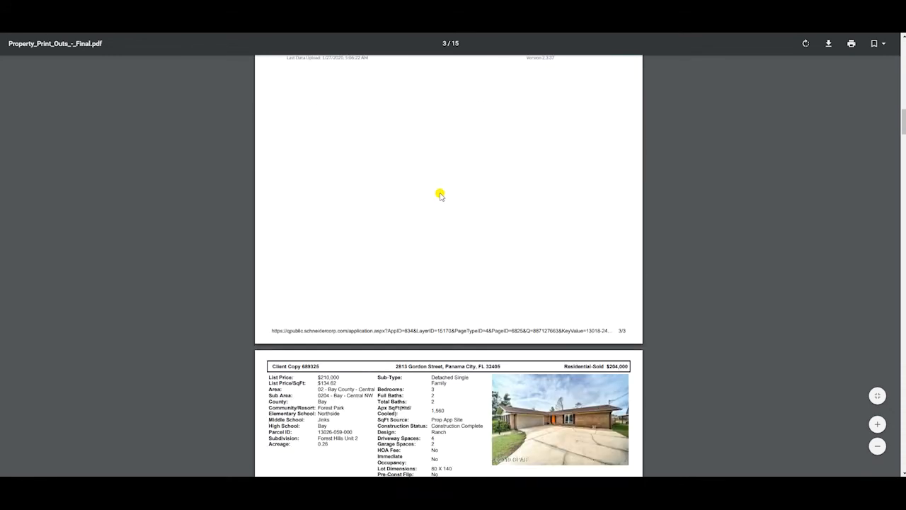
scroll(439, 196, "down", 8)
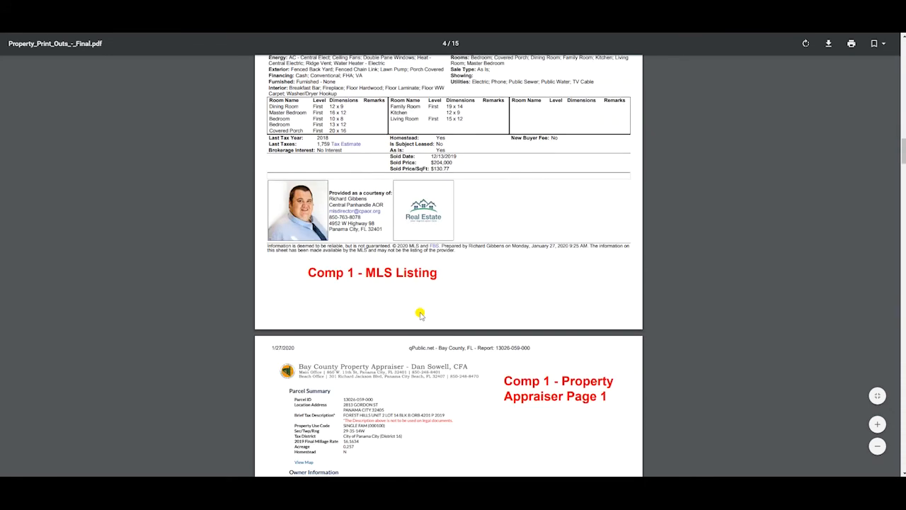
scroll(419, 235, "up", 1)
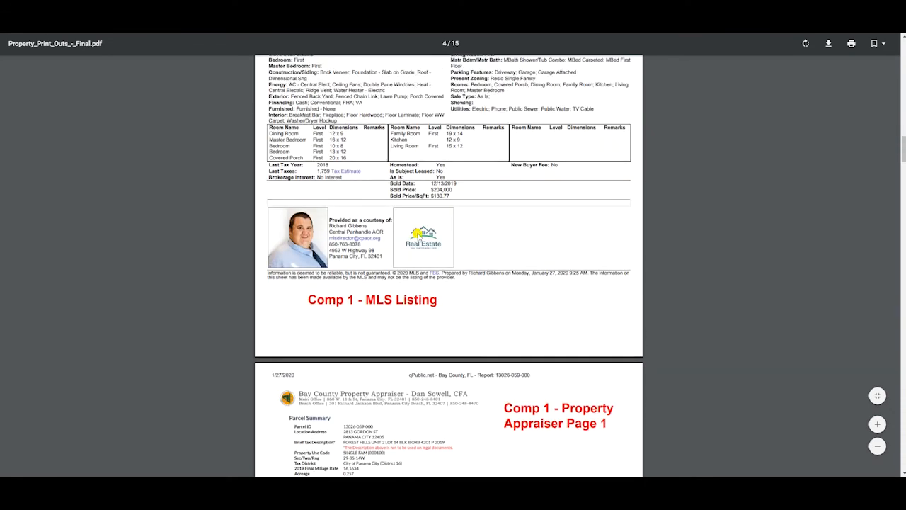
scroll(419, 235, "up", 5)
scroll(466, 216, "up", 3)
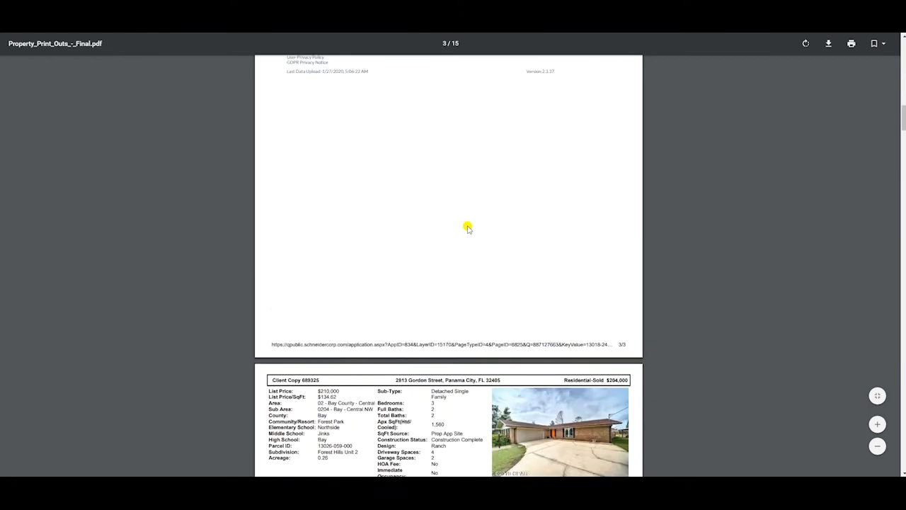
scroll(468, 228, "up", 15)
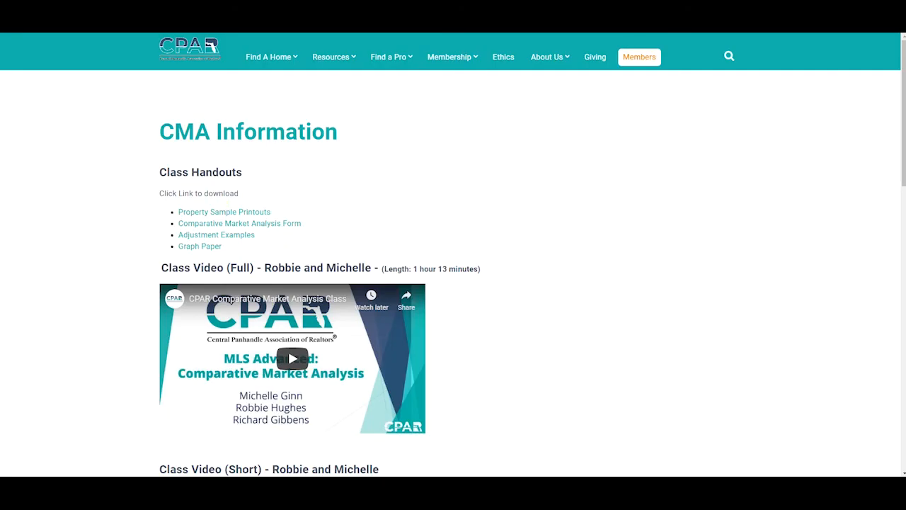
key("alt+Tab")
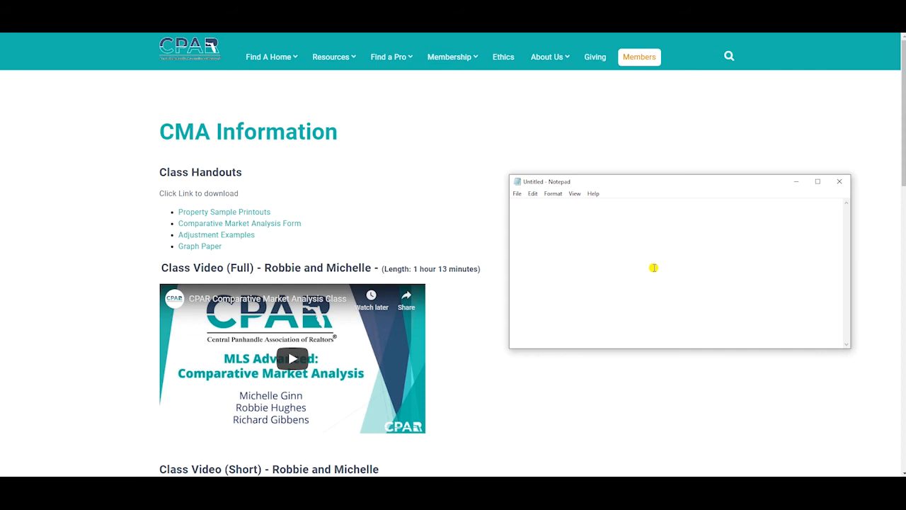
type("www.cpar.us/")
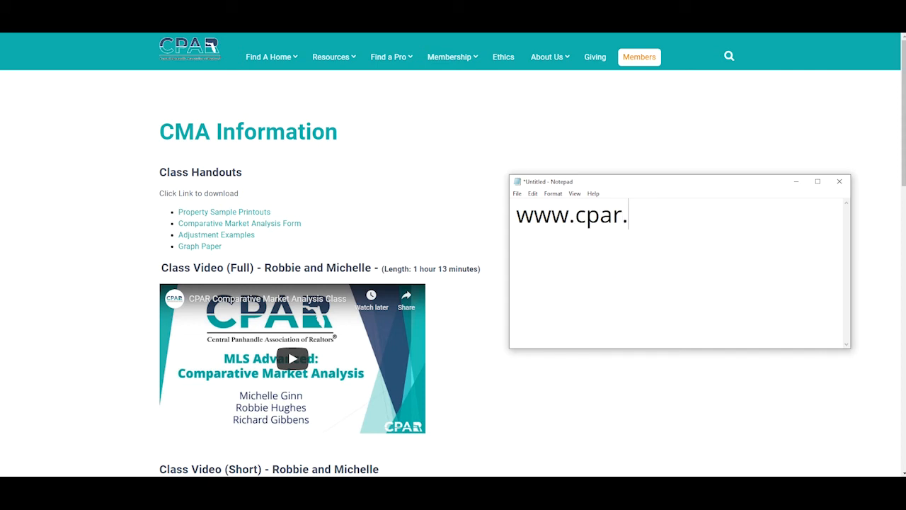
type("cma")
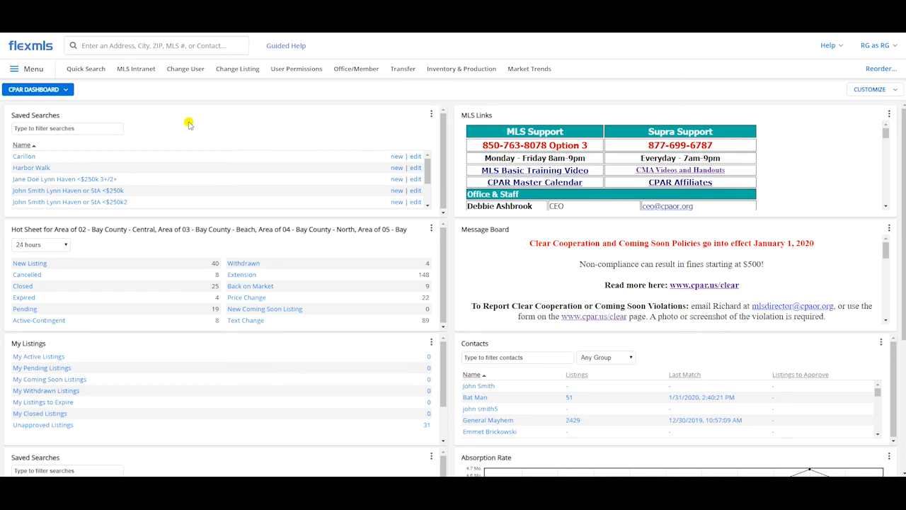
Step: Start a residential Quick Search in Flexmls and dismiss the listing matches pop-up to show the search map
left_click(97, 76)
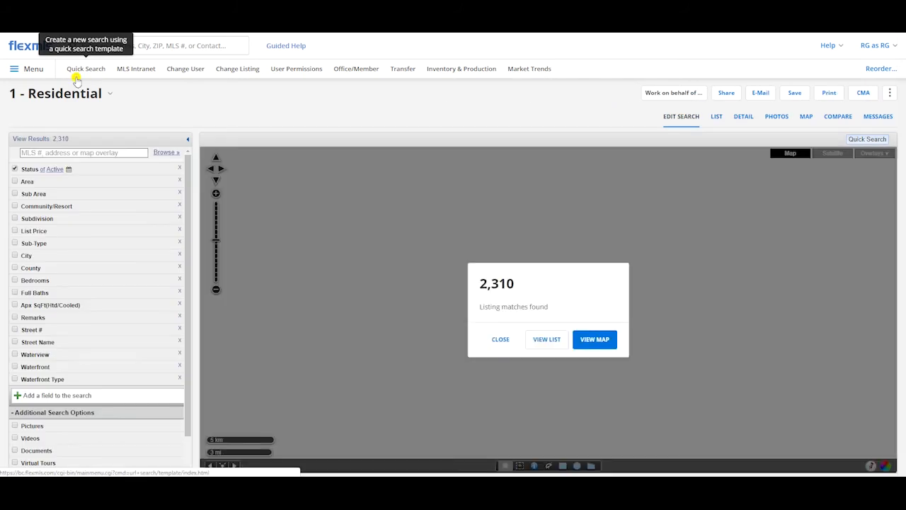
left_click(45, 70)
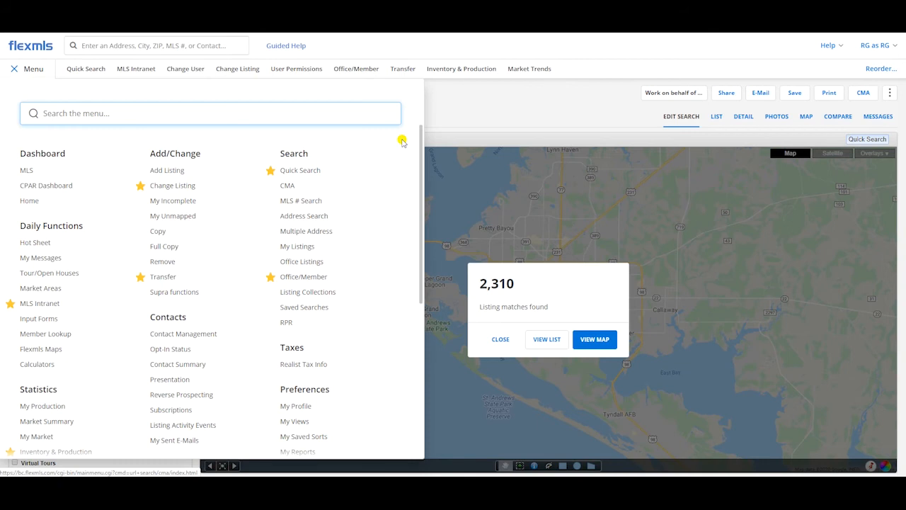
left_click(505, 112)
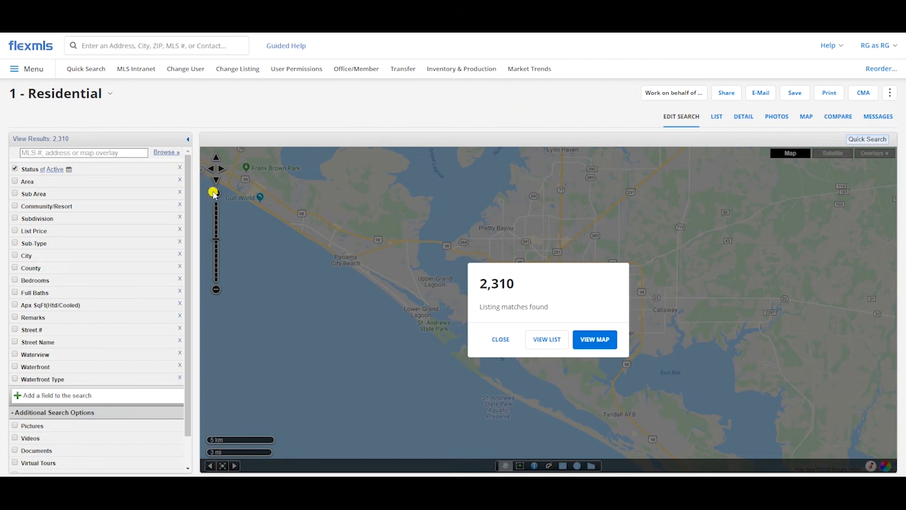
left_click(500, 339)
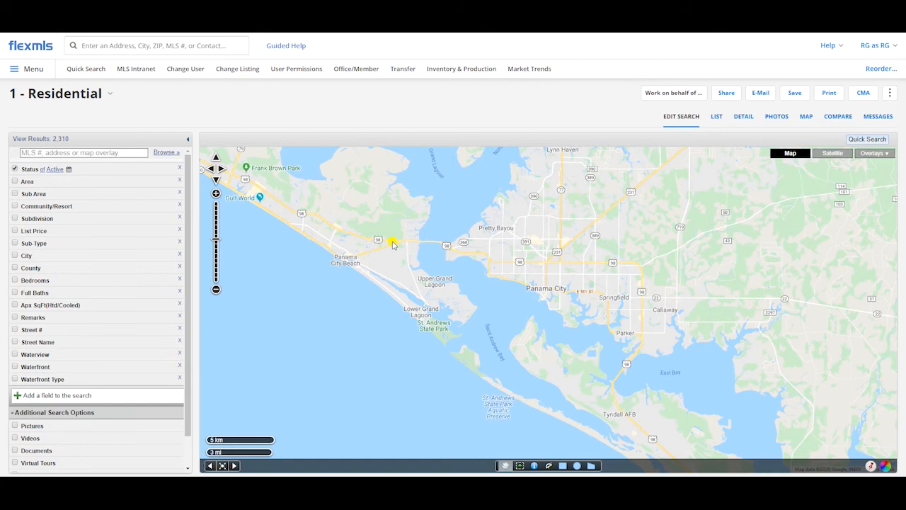
Step: Switch to Notepad and replace the web address with the subject property's full postal address on two lines
key("alt+Tab")
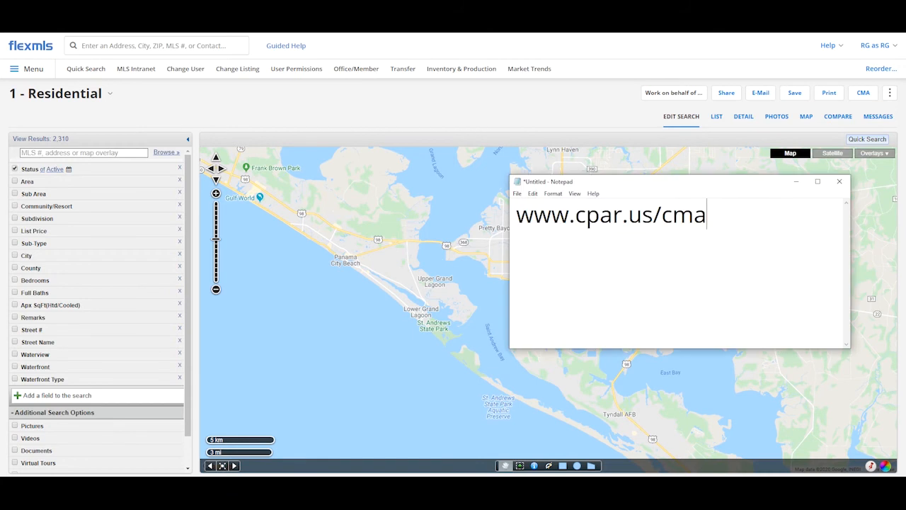
left_click_drag(715, 230, 504, 192)
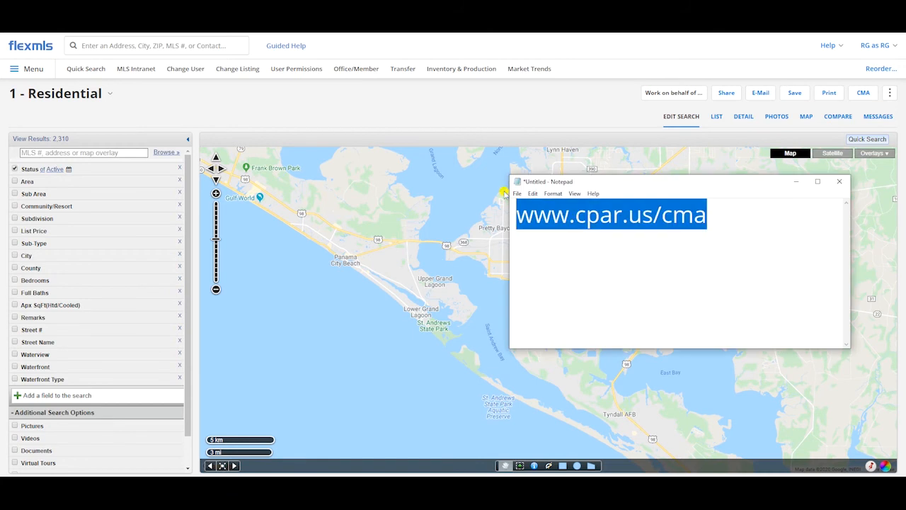
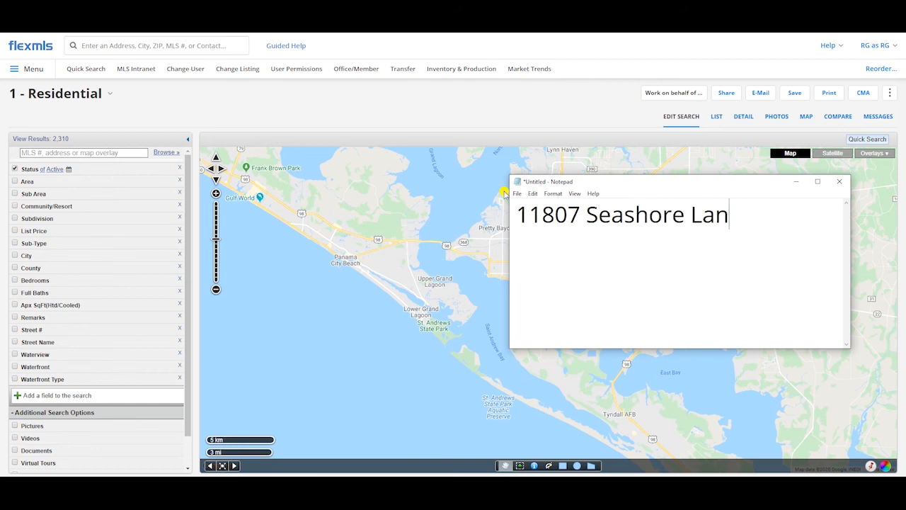
key("Return")
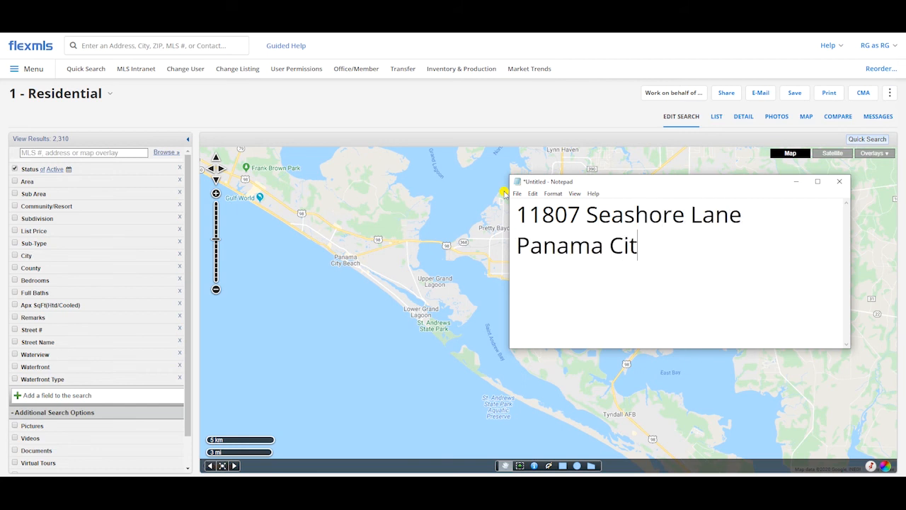
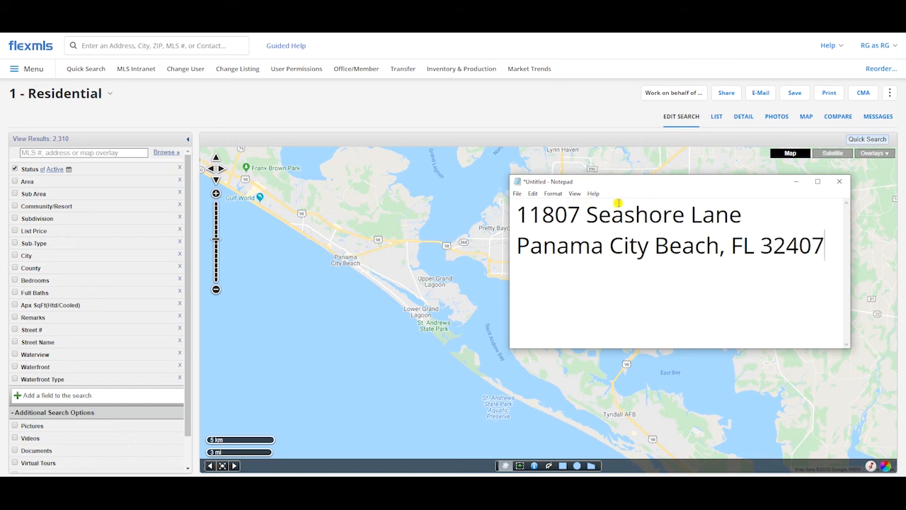
Step: Move and resize the Notepad window over the search page, and close it without saving the note
left_click_drag(621, 186, 279, 92)
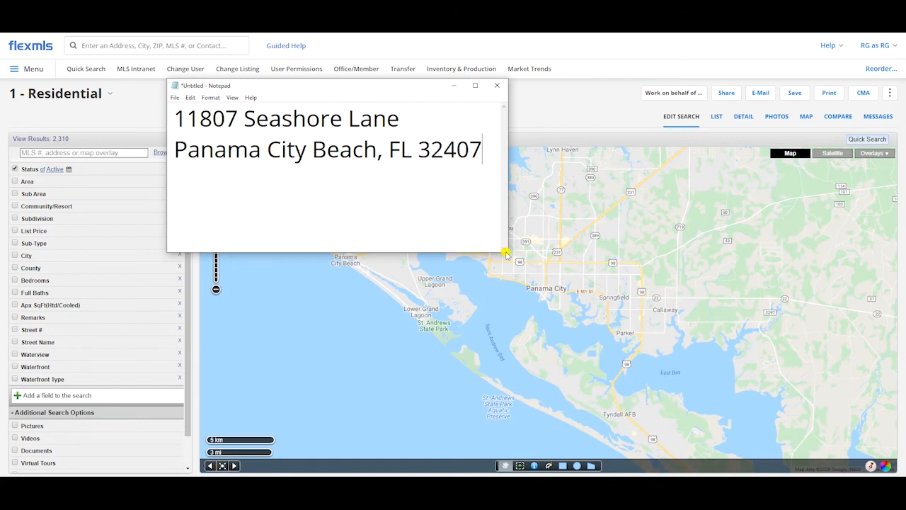
left_click_drag(508, 252, 563, 210)
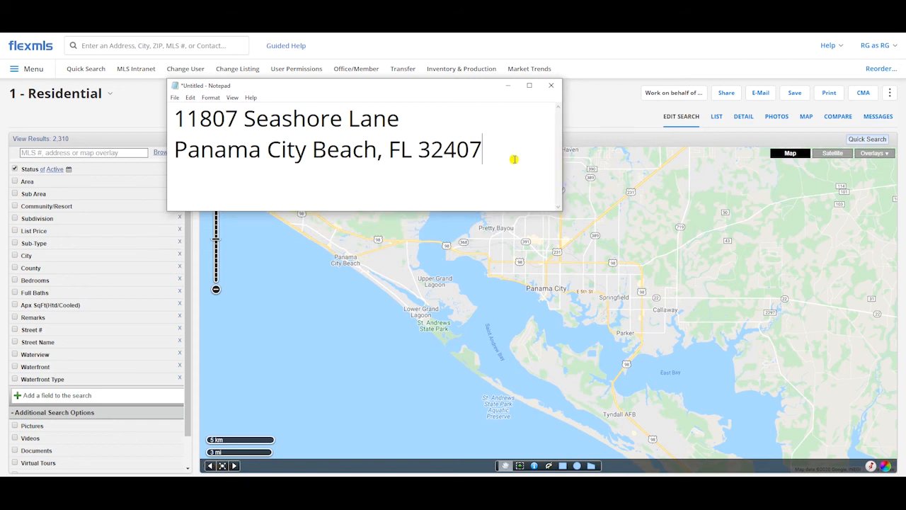
left_click(553, 88)
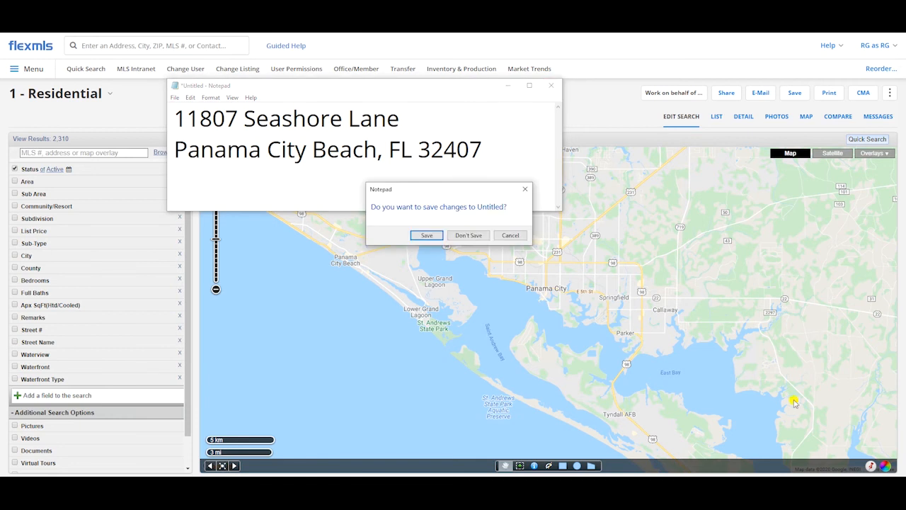
left_click(475, 236)
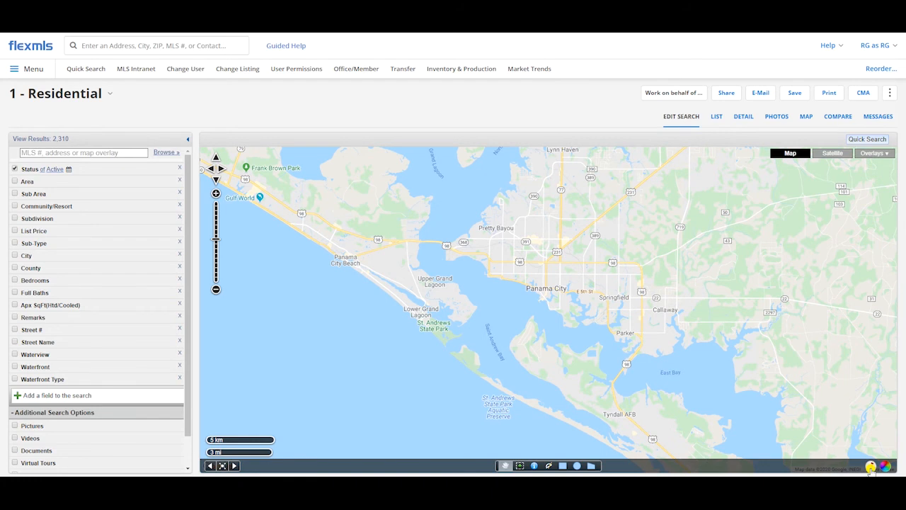
Step: Open the map's Locate Address tool and enter the subject property's street address
left_click(871, 467)
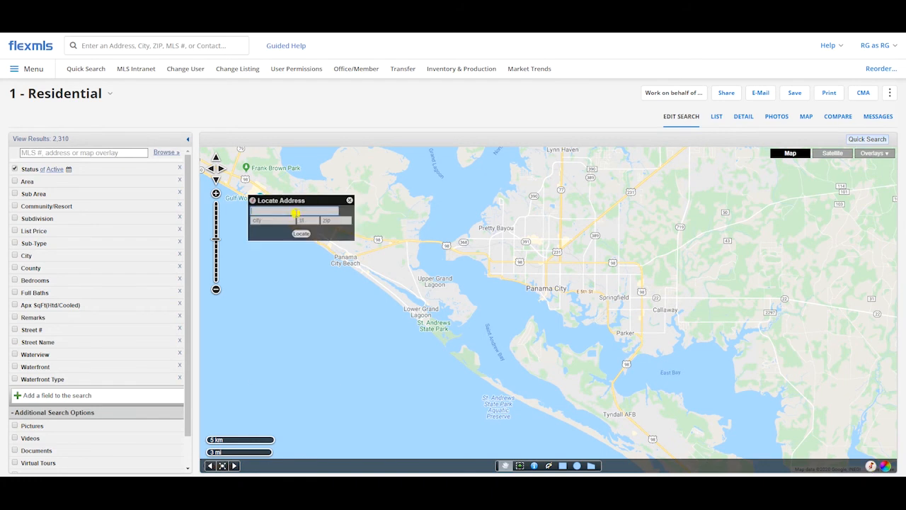
left_click(296, 211)
Step: Fill in the subject property's city, state and ZIP code, and locate the address on the map
key("Tab")
type("P")
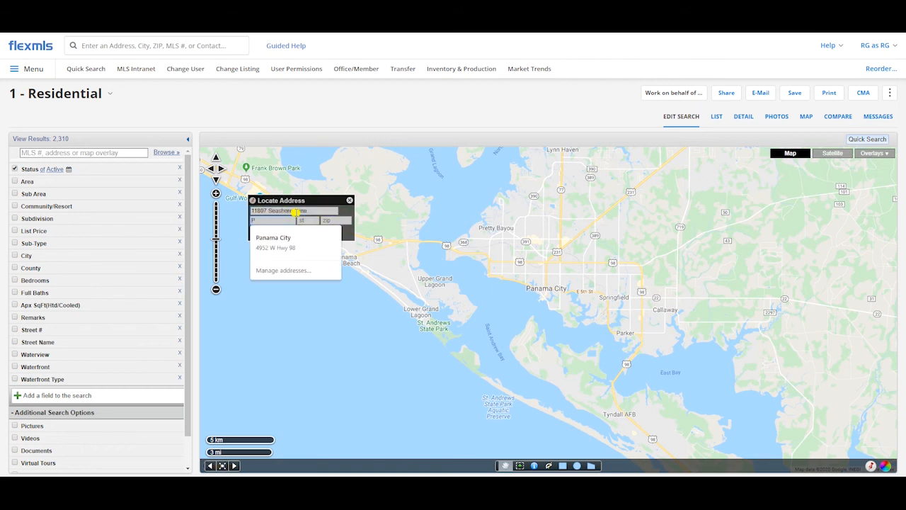
type("anama City Beach")
key("Tab")
type("F")
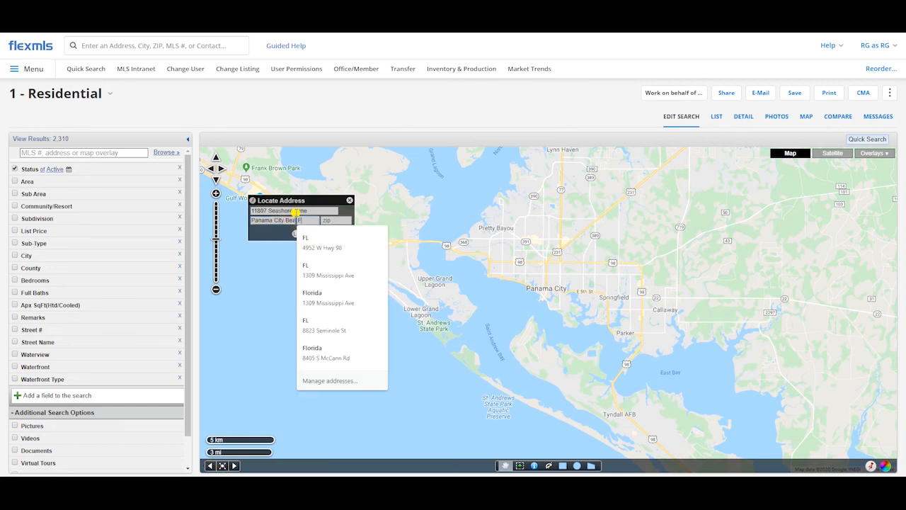
type("L")
key("Tab")
type("32407")
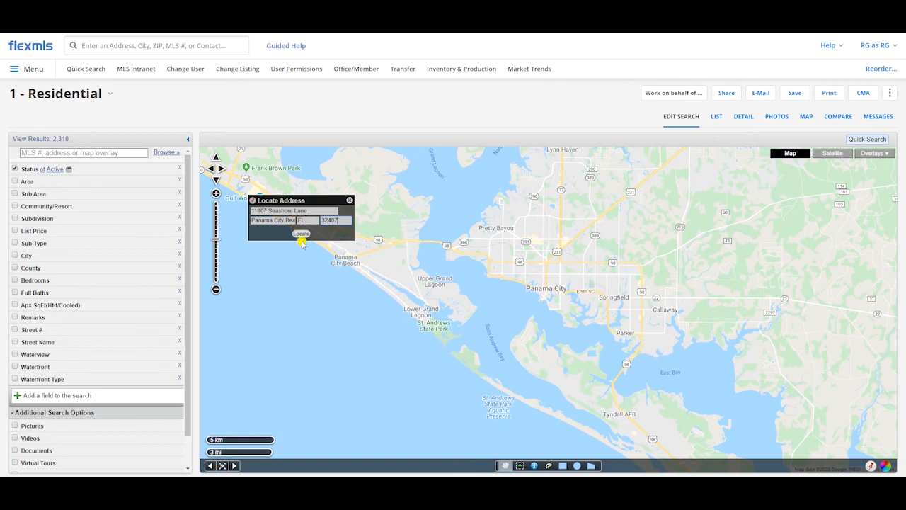
left_click(301, 233)
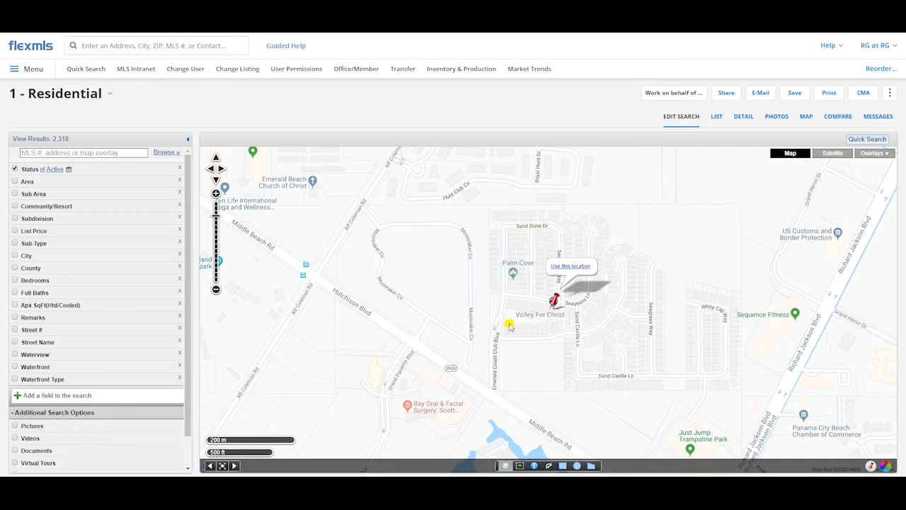
Step: Use the located address as a map pin and create a 0.3-mile radius search around it
left_click(572, 269)
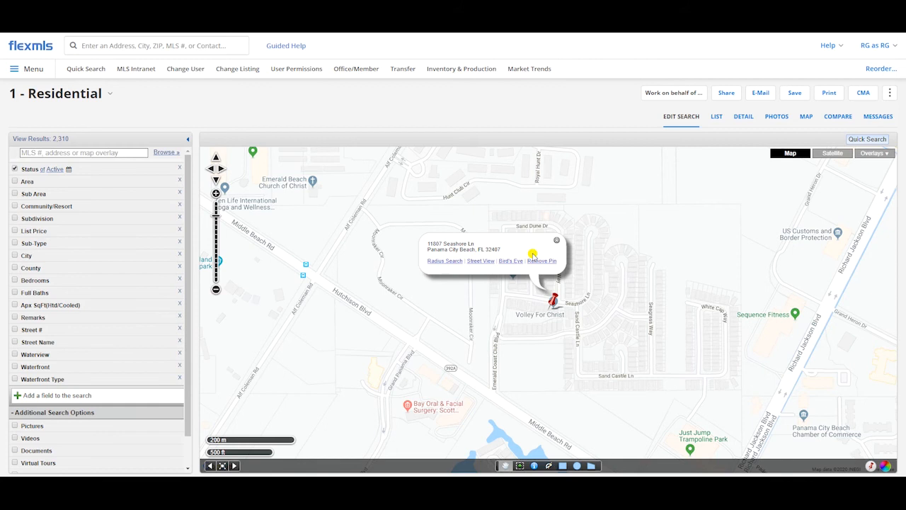
left_click(445, 260)
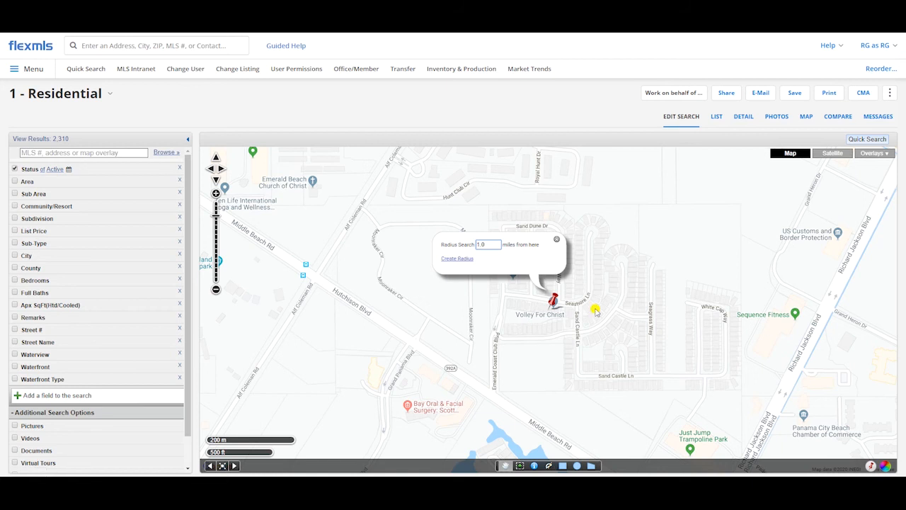
key("BackSpace")
key("BackSpace")
key("BackSpace")
type("0.3")
left_click(468, 259)
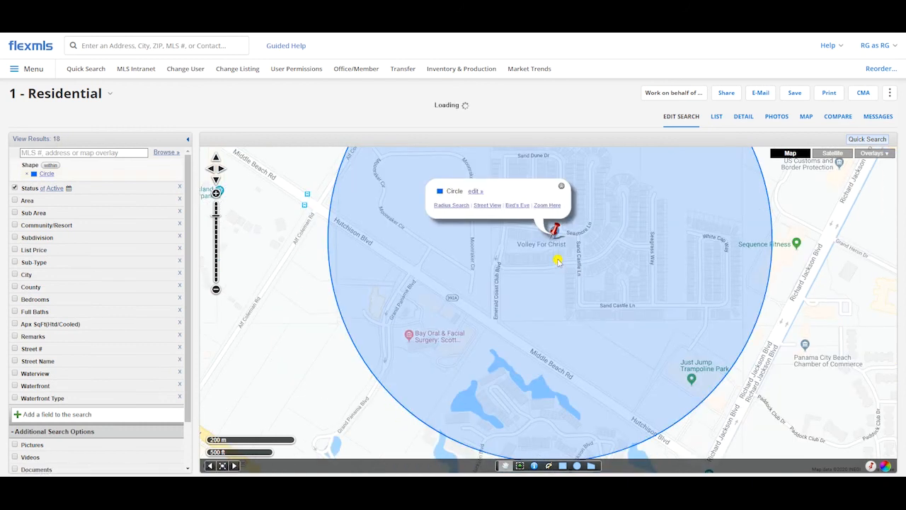
left_click(566, 213)
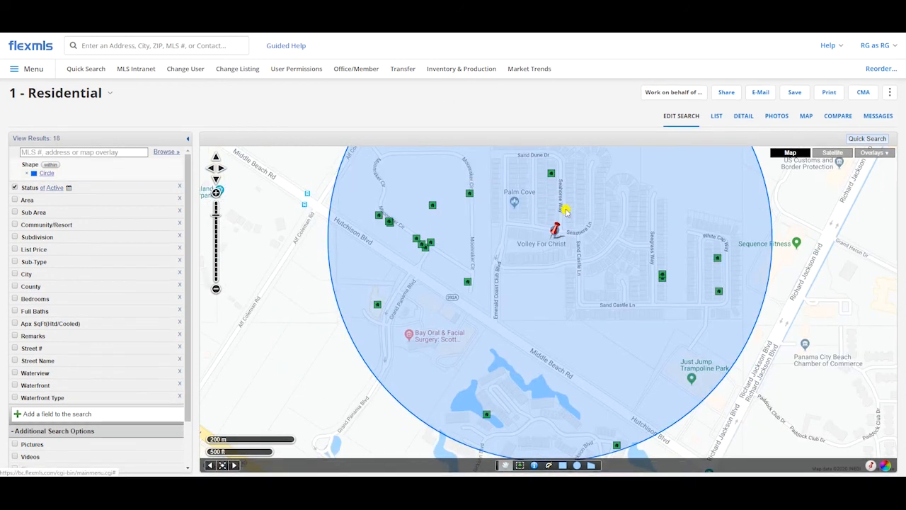
scroll(552, 271, "down", 2)
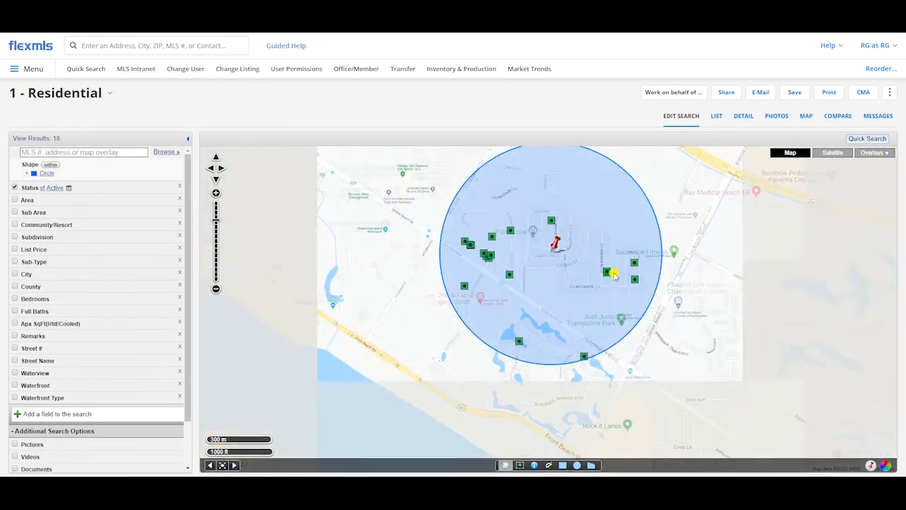
scroll(560, 225, "up", 1)
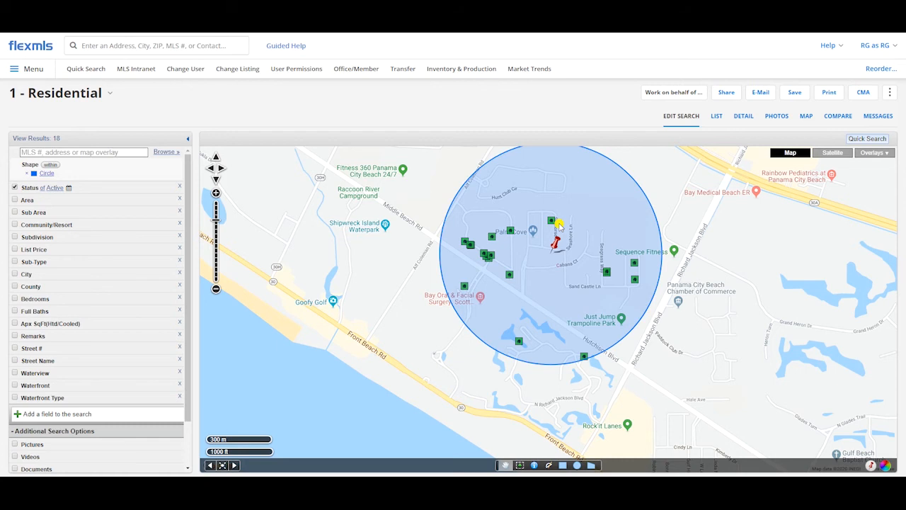
Step: Change the search status filter to Sold
left_click(99, 191)
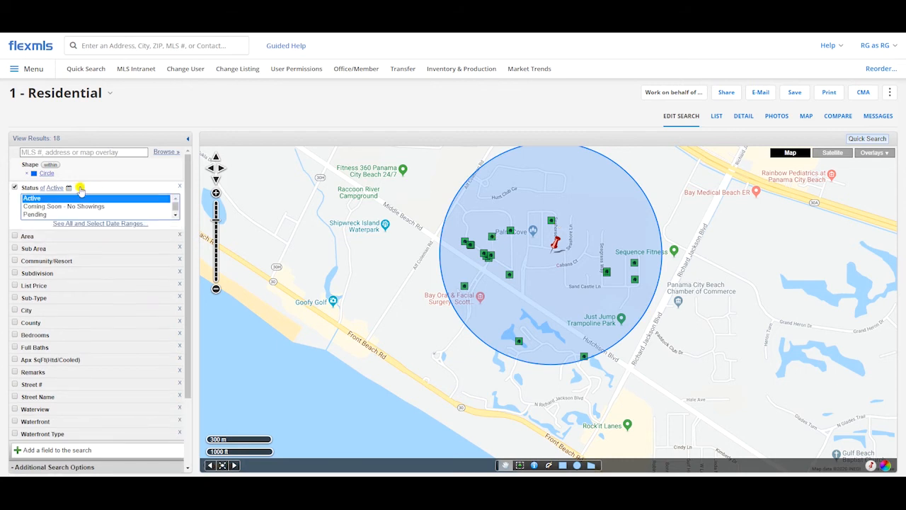
left_click(173, 216)
left_click(175, 217)
left_click(175, 218)
left_click(175, 217)
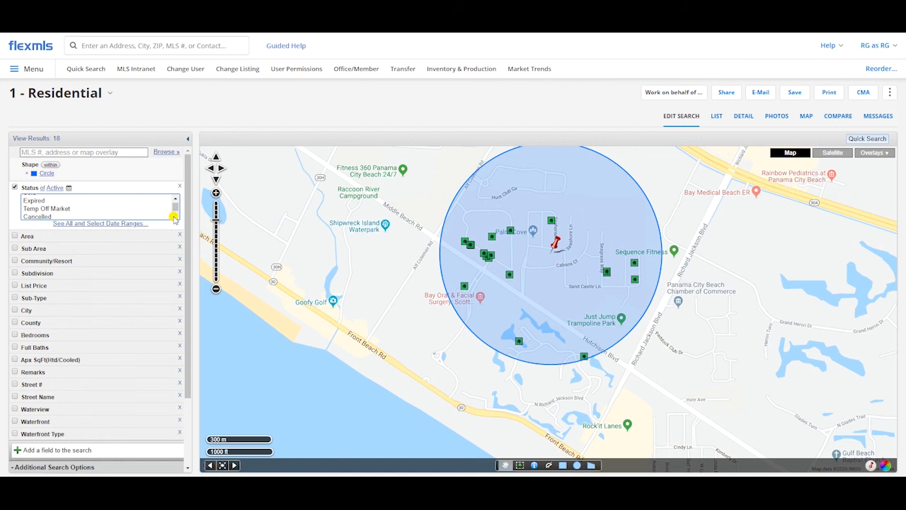
left_click(176, 198)
left_click(175, 199)
left_click(39, 211)
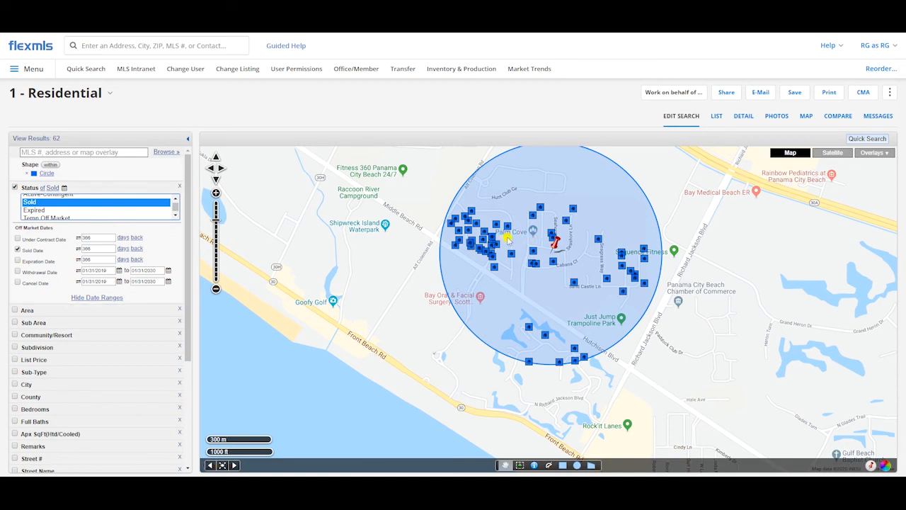
Step: Switch the under contract, sold and expiration dates to date ranges, and return the sold date to days back
left_click(78, 259)
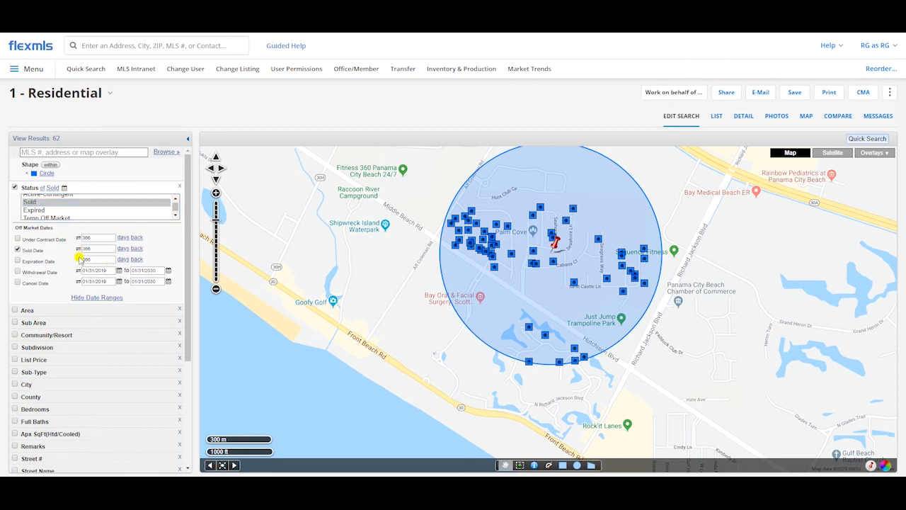
left_click(78, 248)
left_click(78, 237)
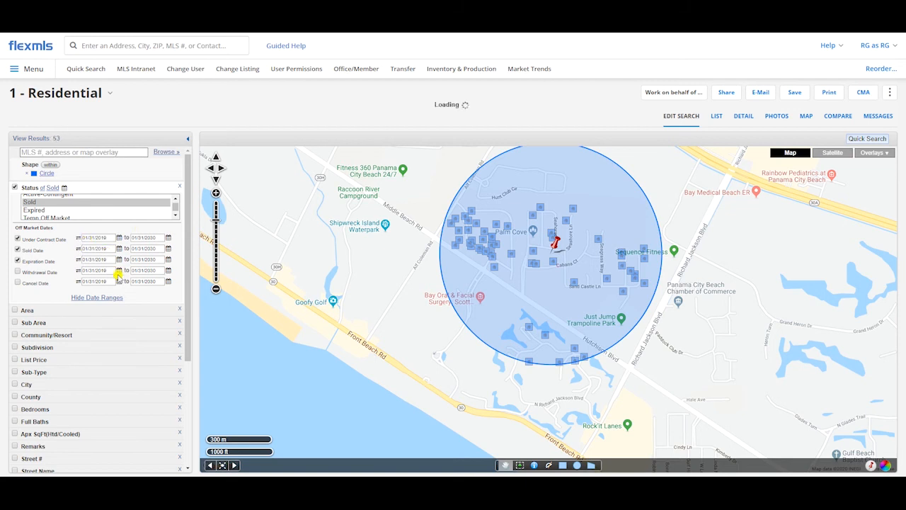
left_click(78, 252)
left_click(78, 252)
left_click(78, 252)
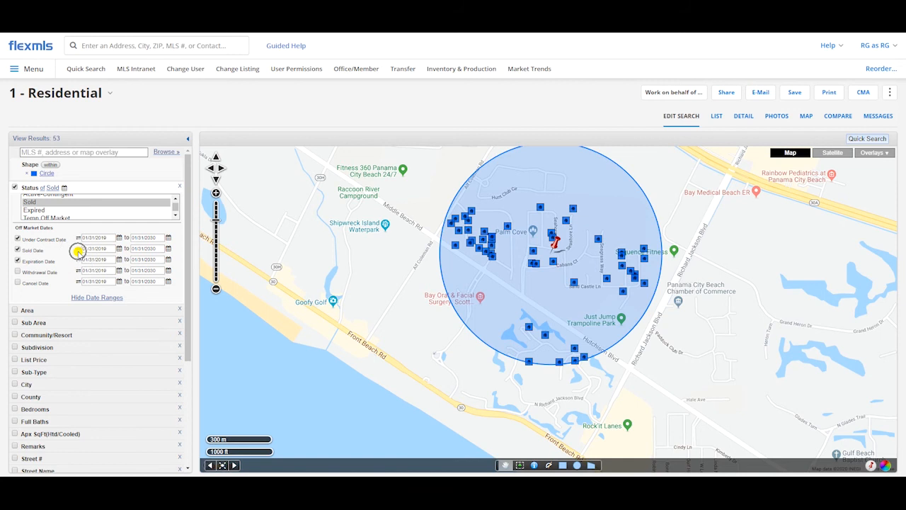
left_click(79, 252)
left_click(79, 252)
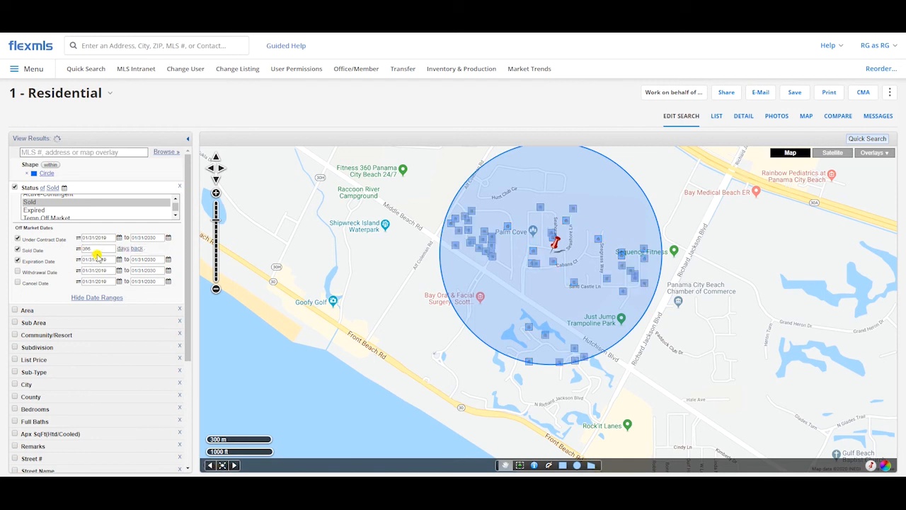
Step: Clear the expiration and under contract date filters and set the sold date to 6 months back
left_click(89, 250)
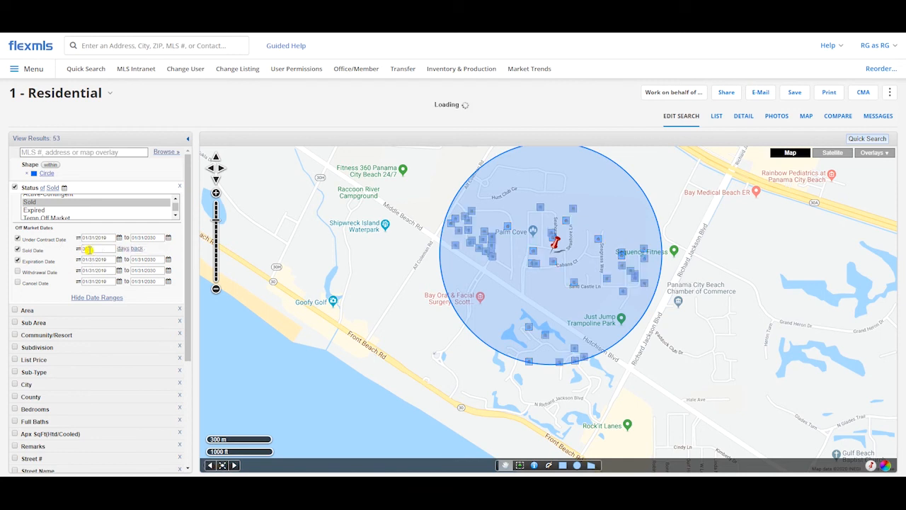
left_click(18, 261)
left_click(18, 249)
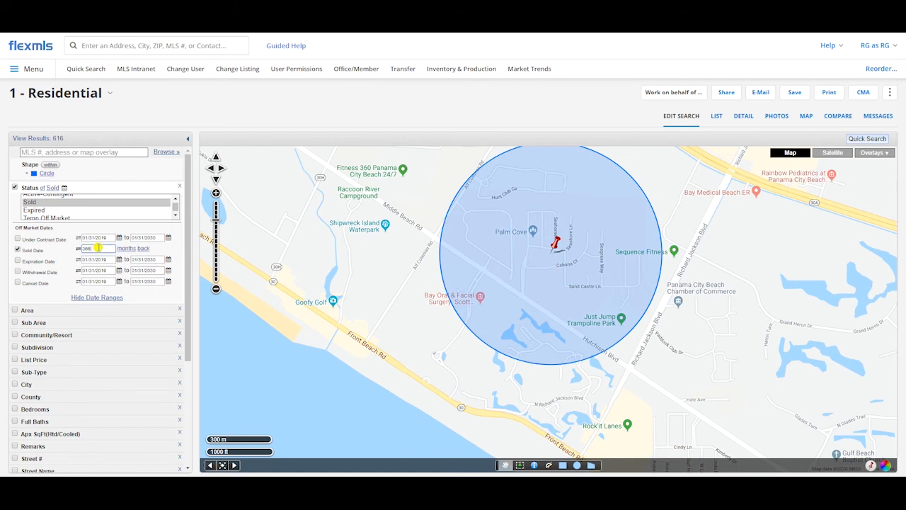
type("6")
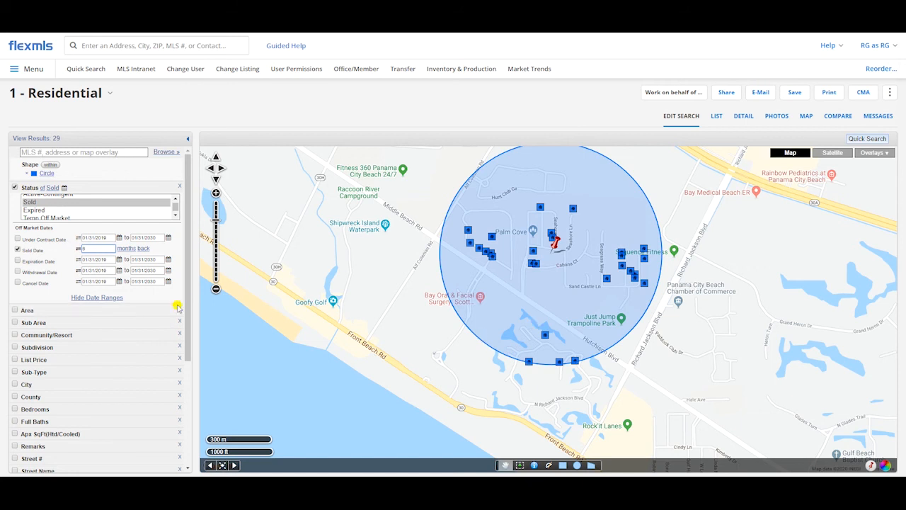
scroll(541, 272, "down", 1)
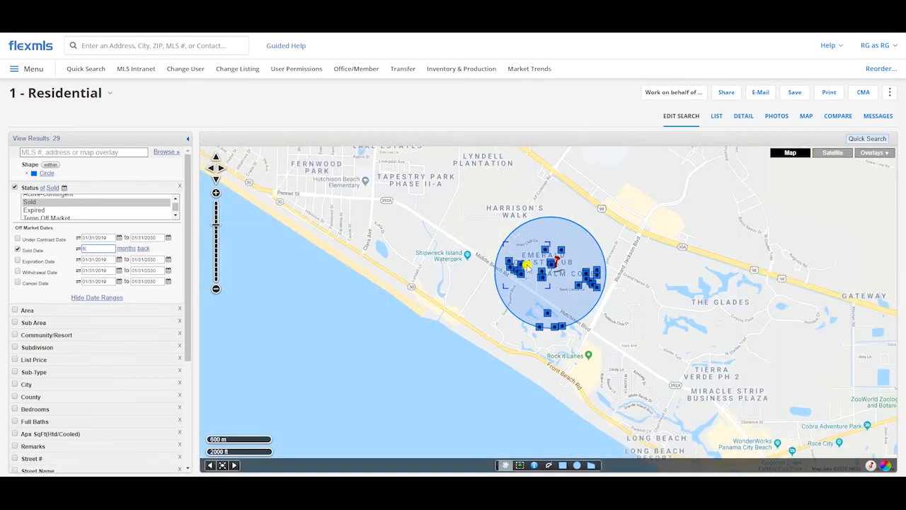
scroll(525, 270, "up", 1)
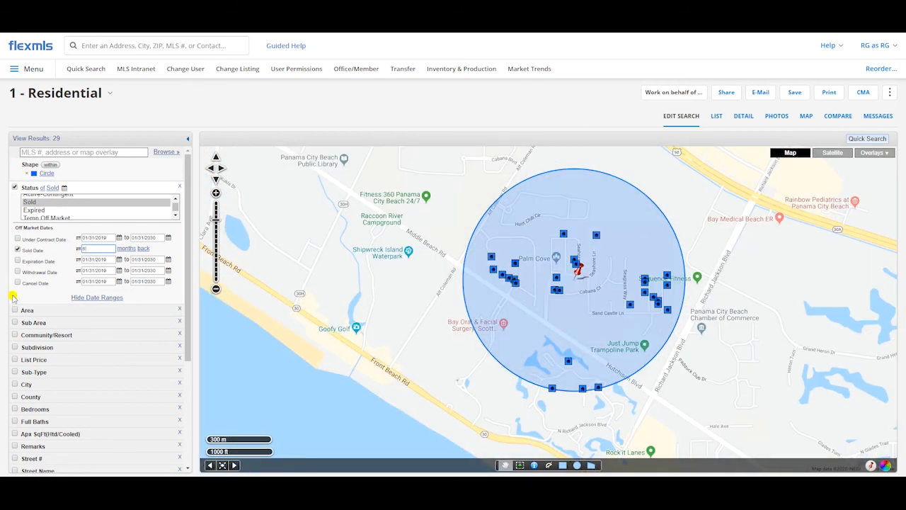
Step: Add a list price filter from 200000 to 300000
left_click(14, 359)
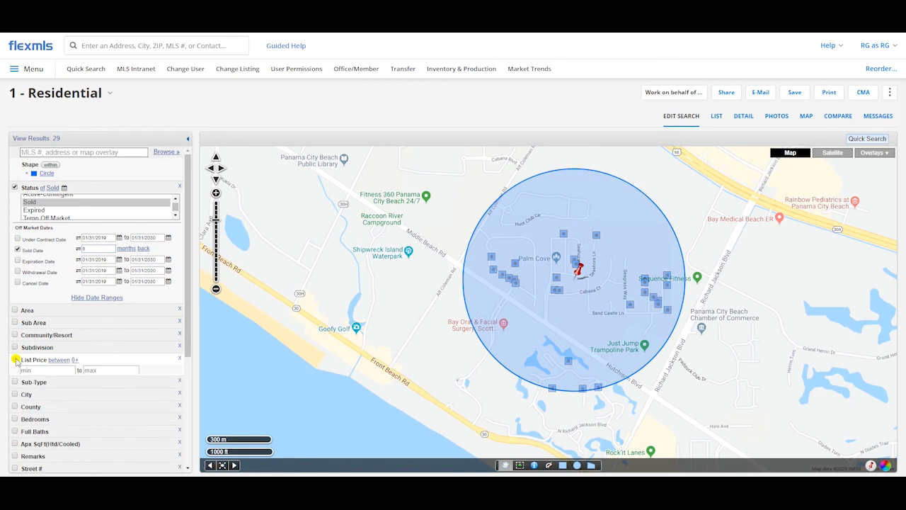
left_click(55, 371)
type("200")
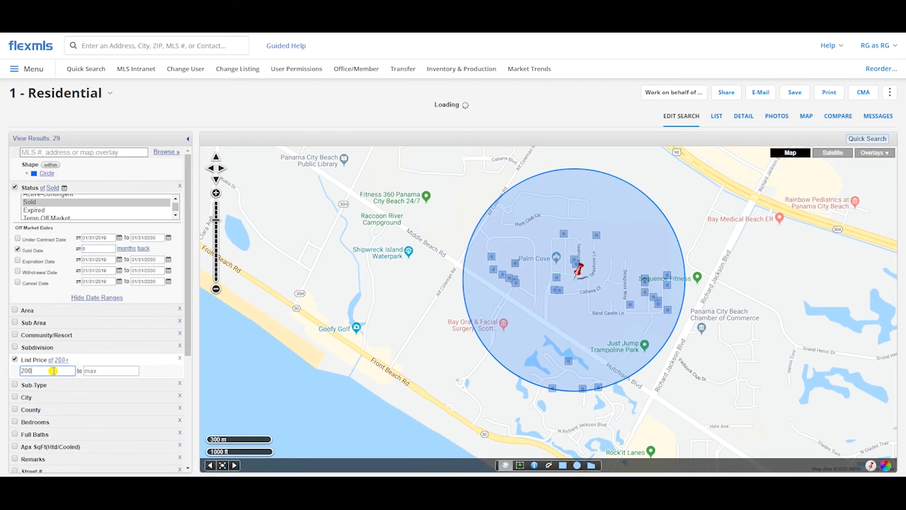
type("000")
key("Tab")
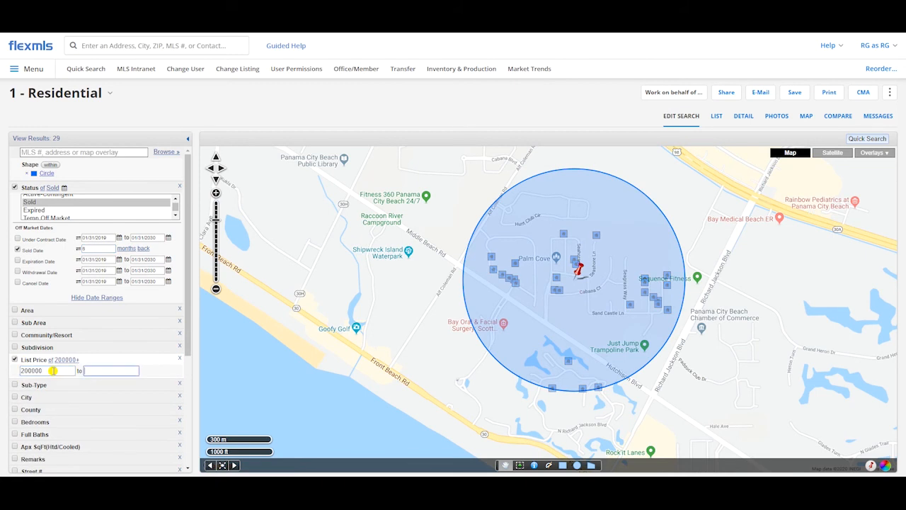
type("300000")
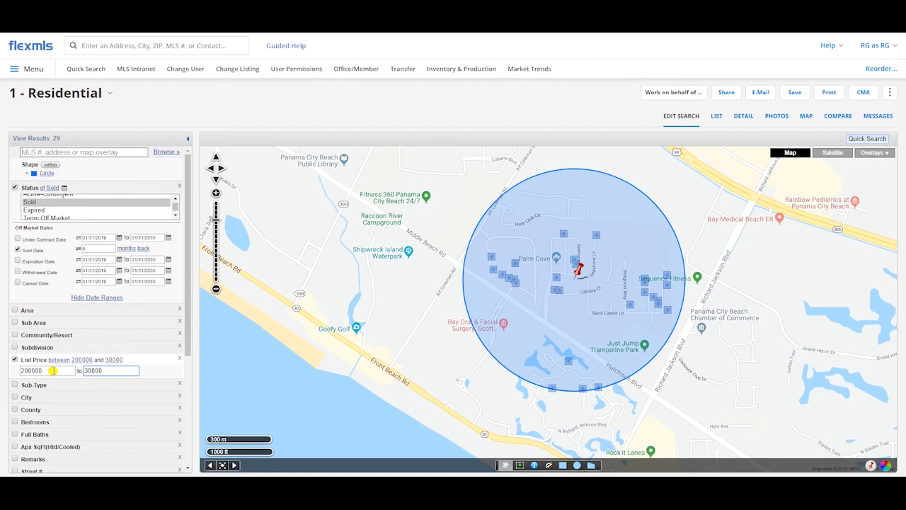
left_click(367, 111)
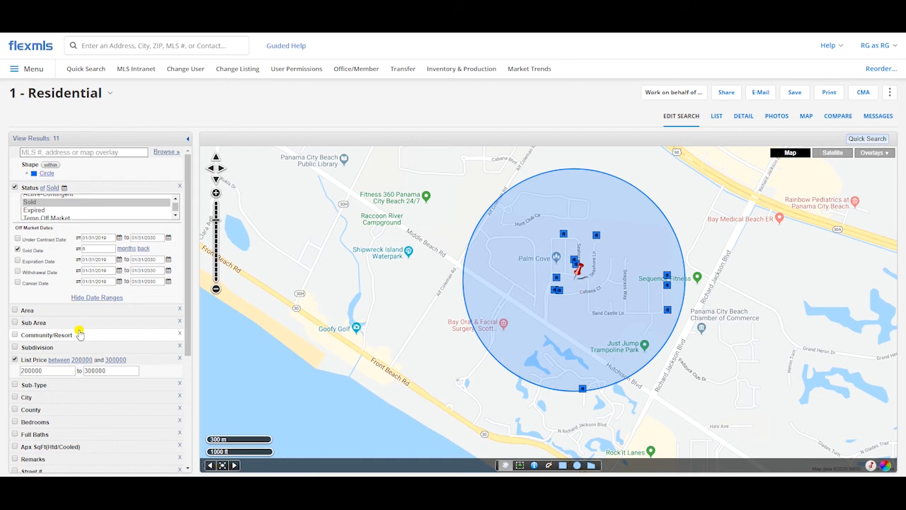
Step: Limit the search's sub-type to Detached Single Family
scroll(79, 334, "down", 3)
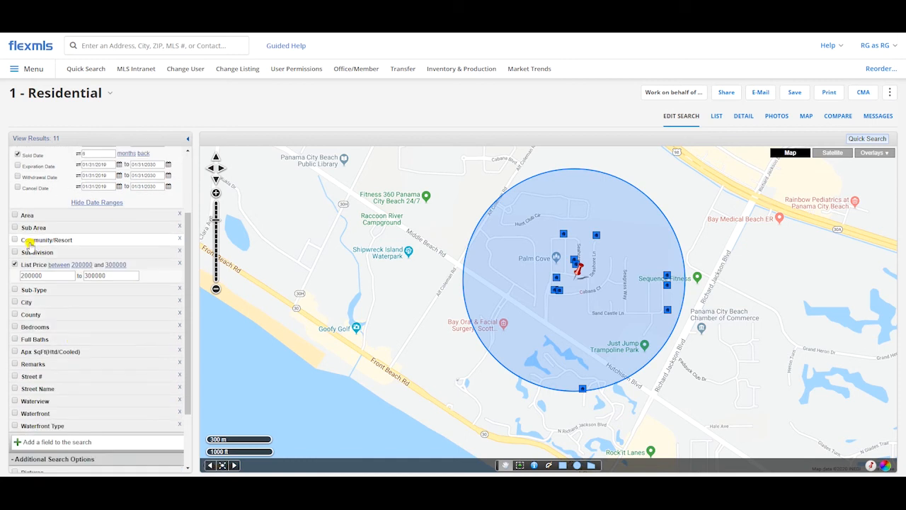
left_click(14, 289)
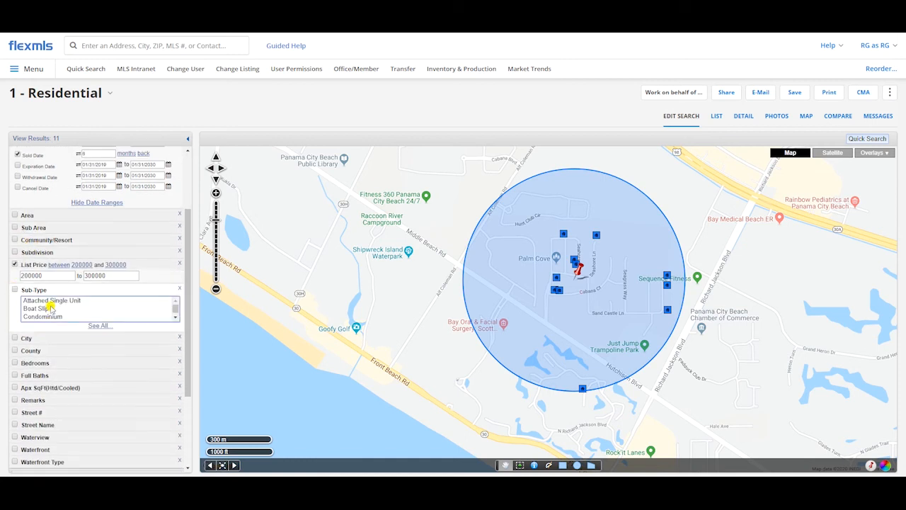
scroll(176, 313, "down", 1)
left_click(80, 306)
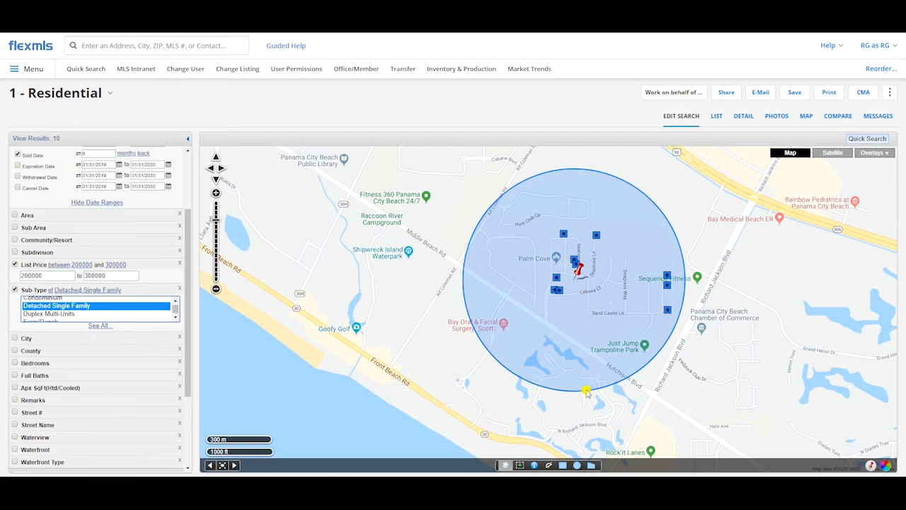
Step: Add a bedrooms filter with both minimum and maximum set to 3
scroll(106, 361, "down", 1)
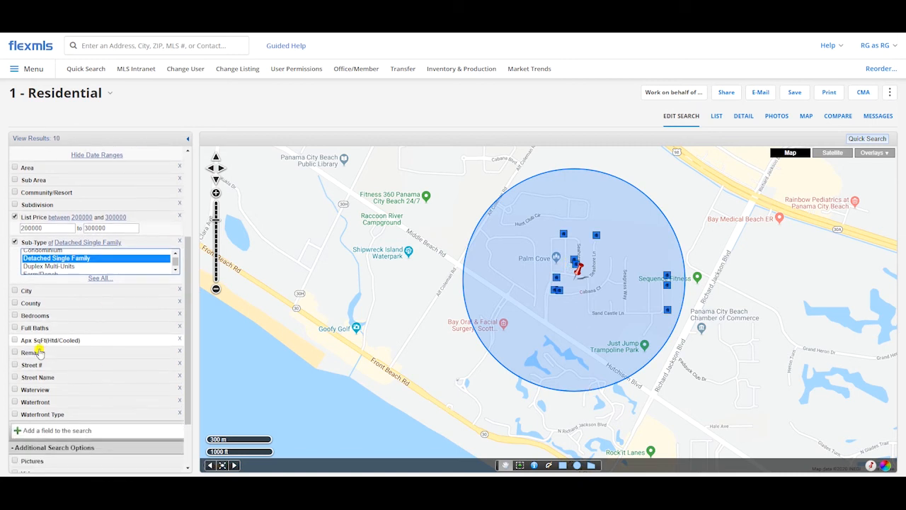
left_click(14, 315)
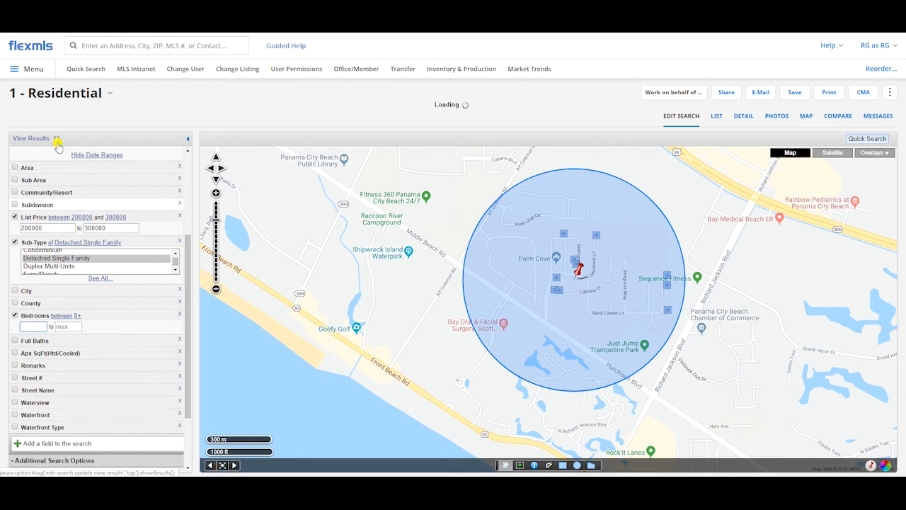
type("3")
key("Tab")
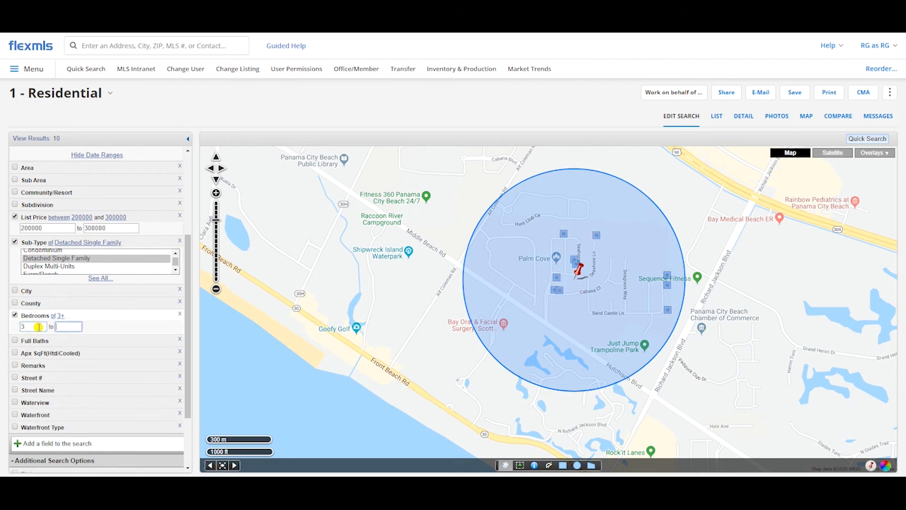
type("3")
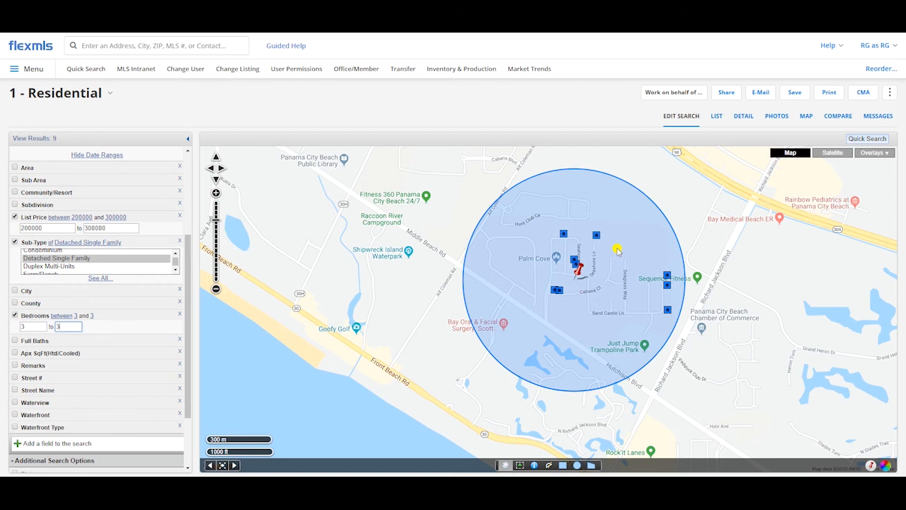
Step: Open the detail view of the search results and review the sold listings and the first property's sub-type
left_click(743, 117)
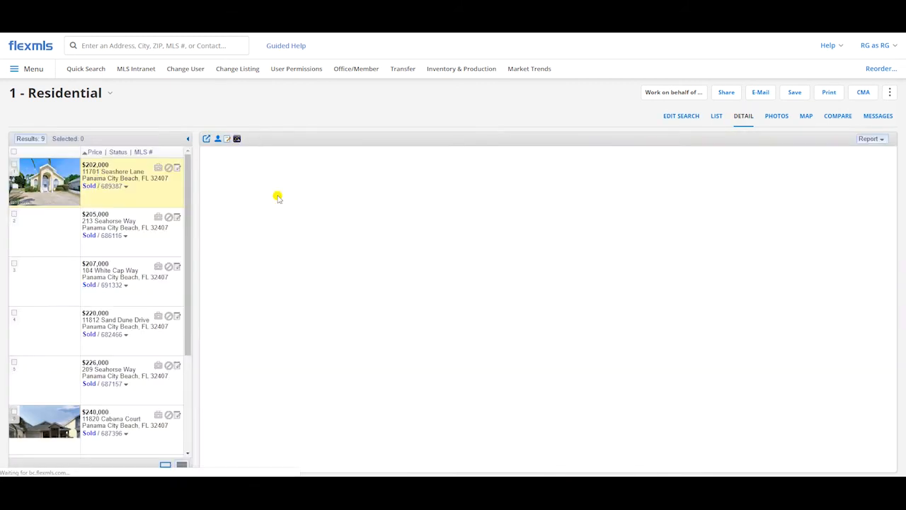
scroll(114, 244, "down", 3)
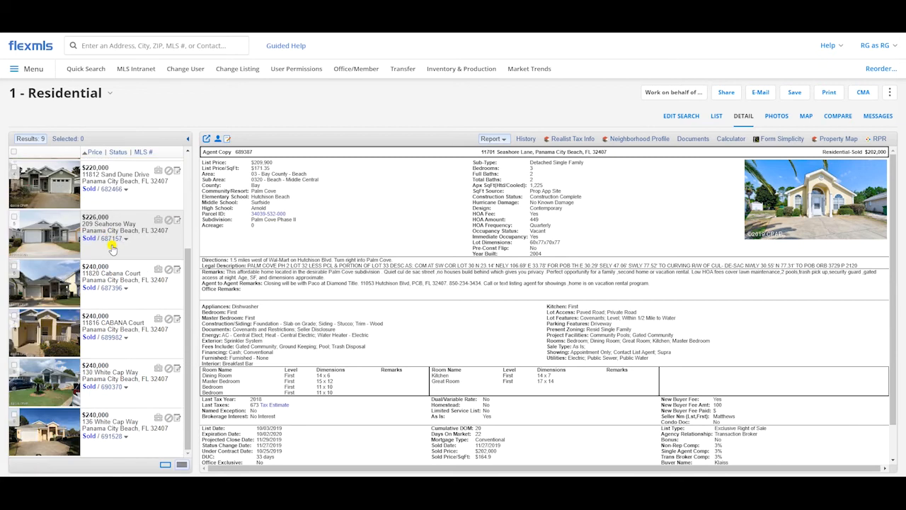
scroll(113, 259, "up", 3)
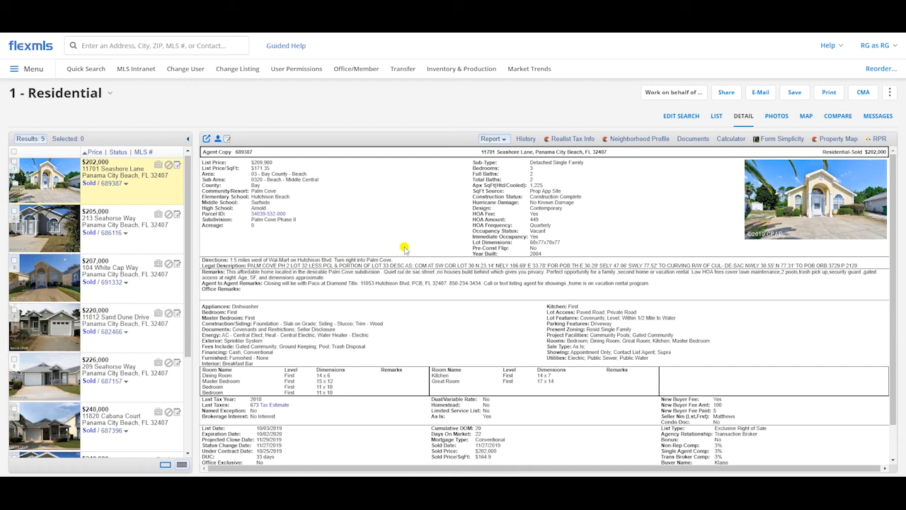
left_click_drag(536, 163, 586, 162)
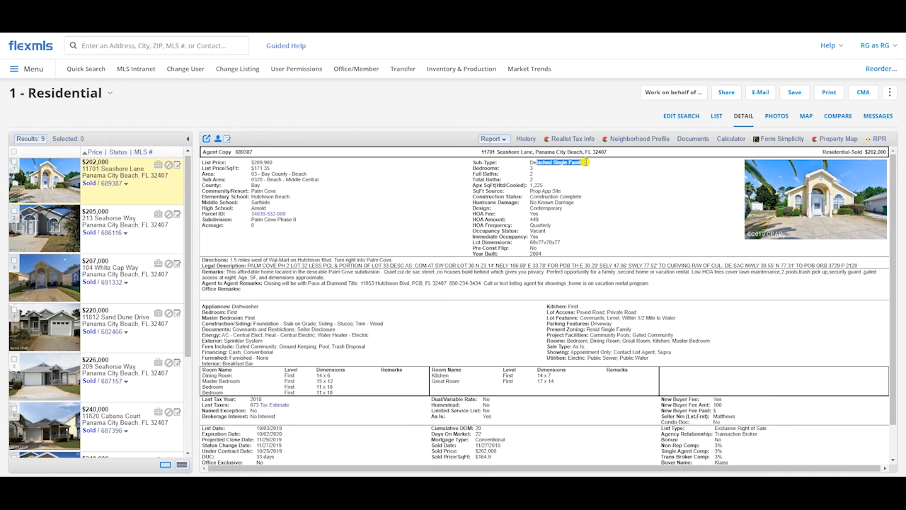
left_click(586, 162)
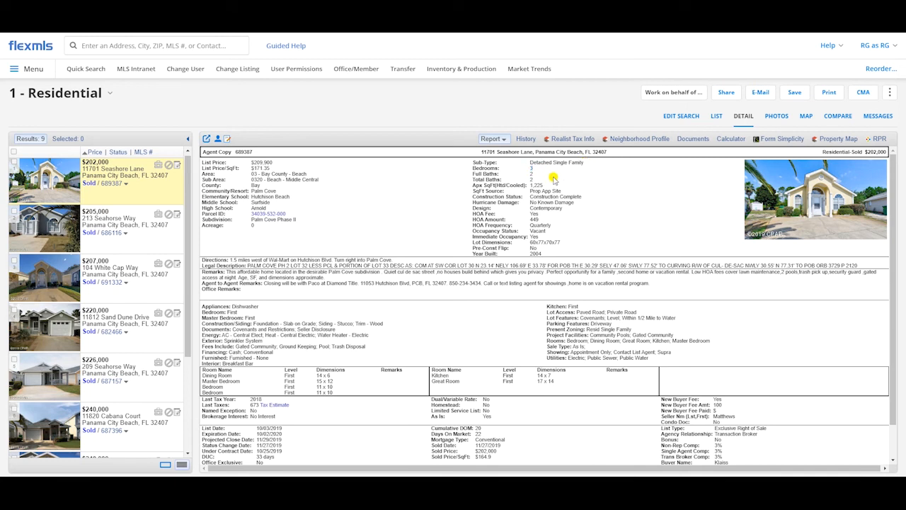
scroll(115, 242, "up", 1)
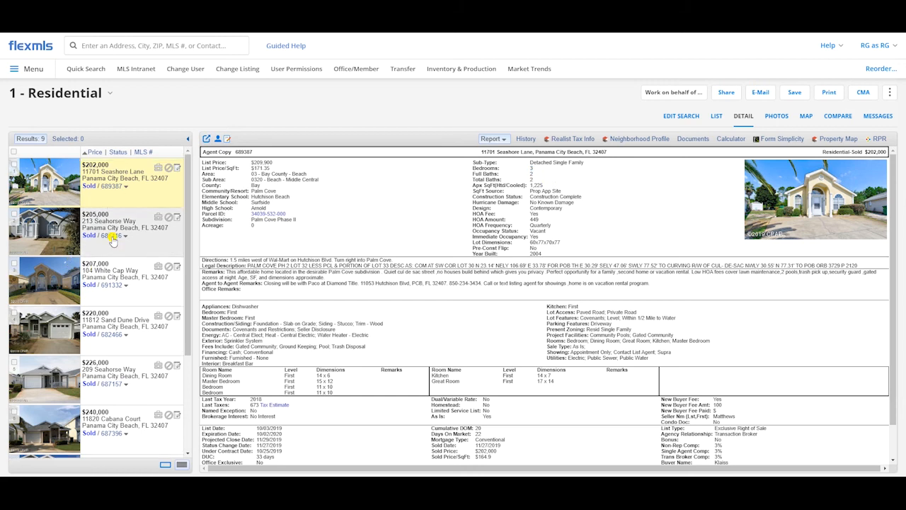
Step: Select the first five sold listings in the search results, priced from $202,000 to $226,000
left_click(15, 163)
left_click(13, 214)
left_click(14, 263)
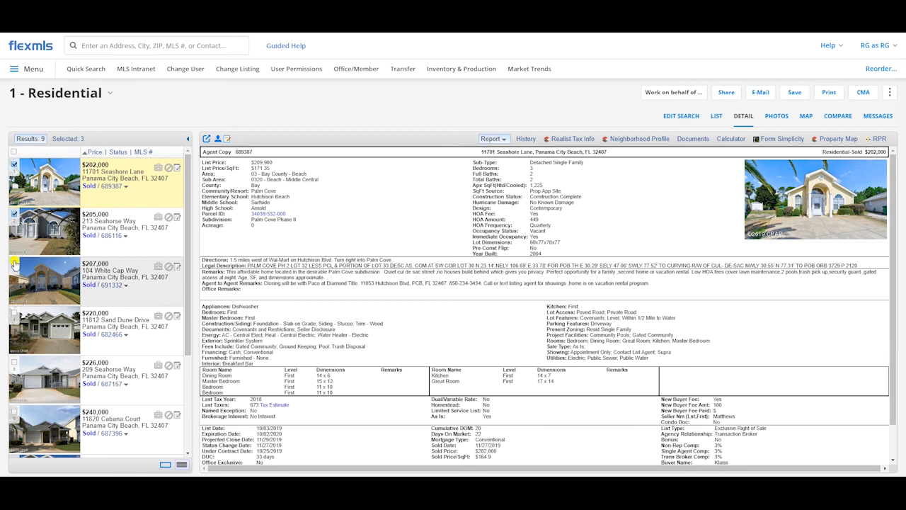
left_click(14, 313)
left_click(14, 363)
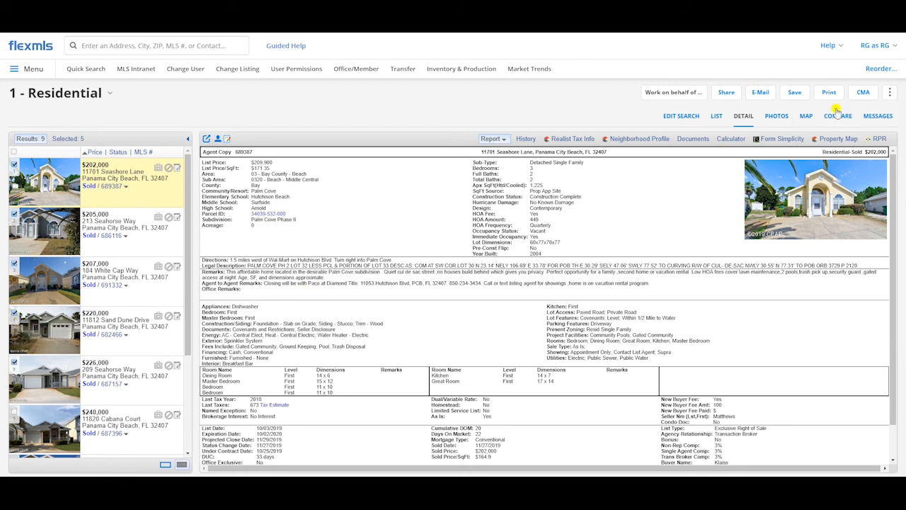
left_click(863, 92)
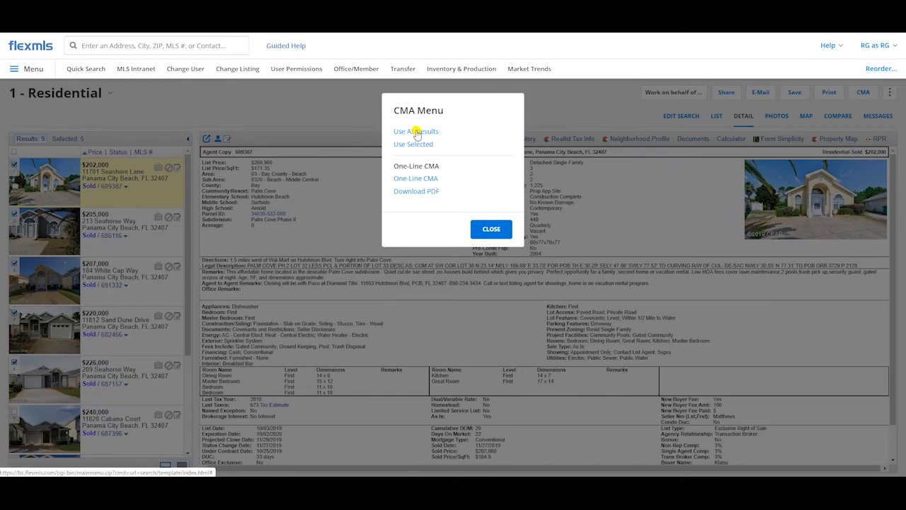
left_click(491, 228)
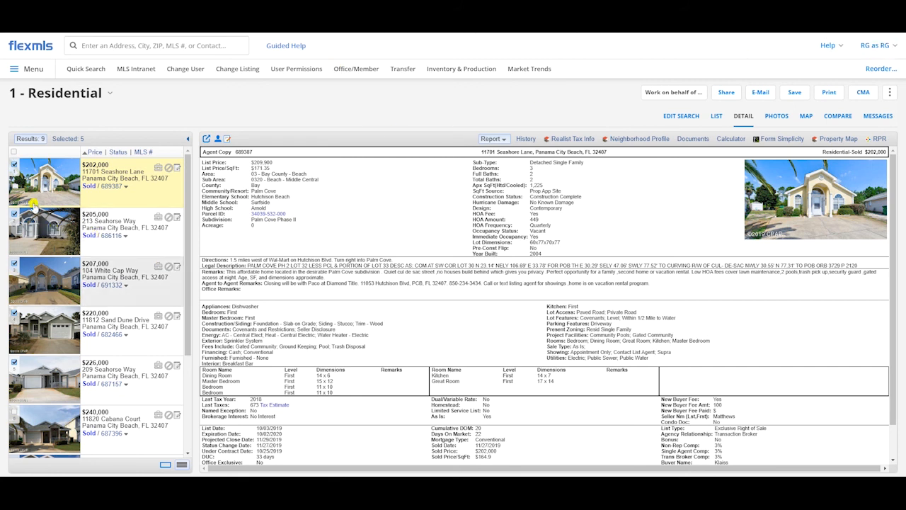
scroll(77, 290, "down", 3)
scroll(78, 290, "up", 3)
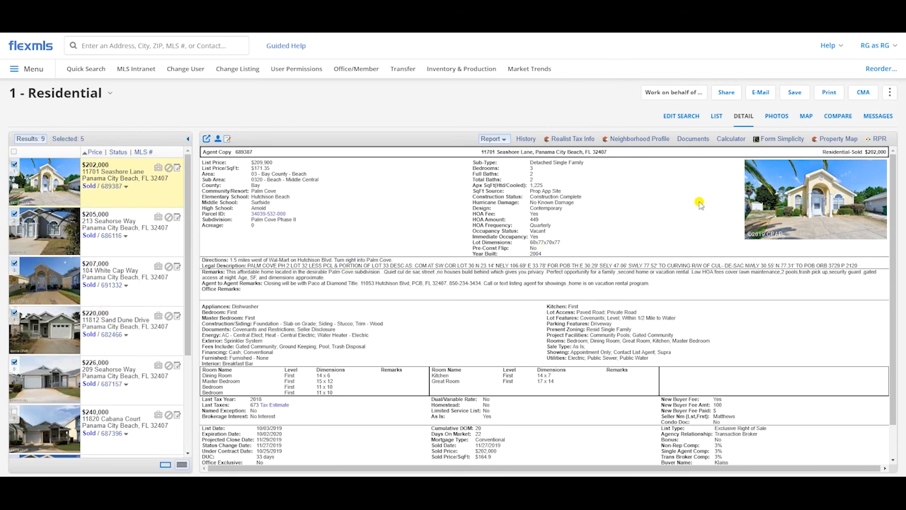
Step: Start a Full CMA using all of the search results and proceed to its cover page
left_click(863, 95)
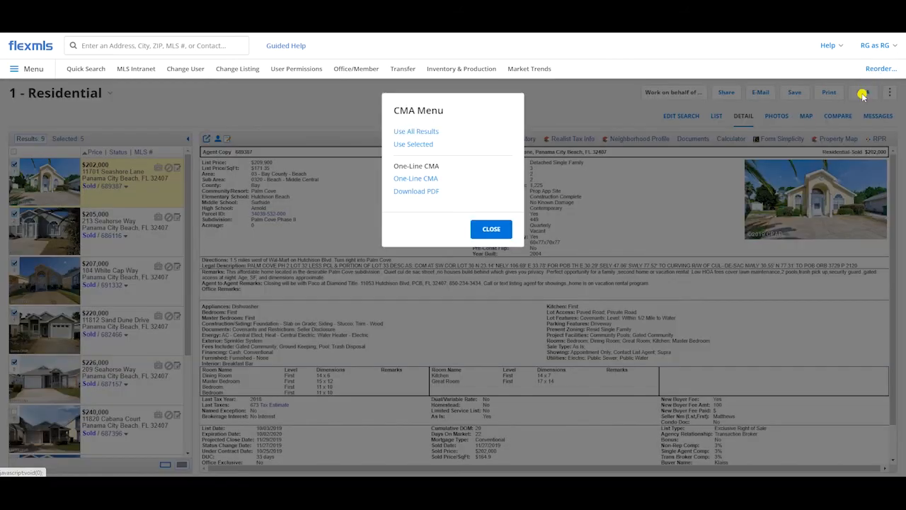
left_click(422, 133)
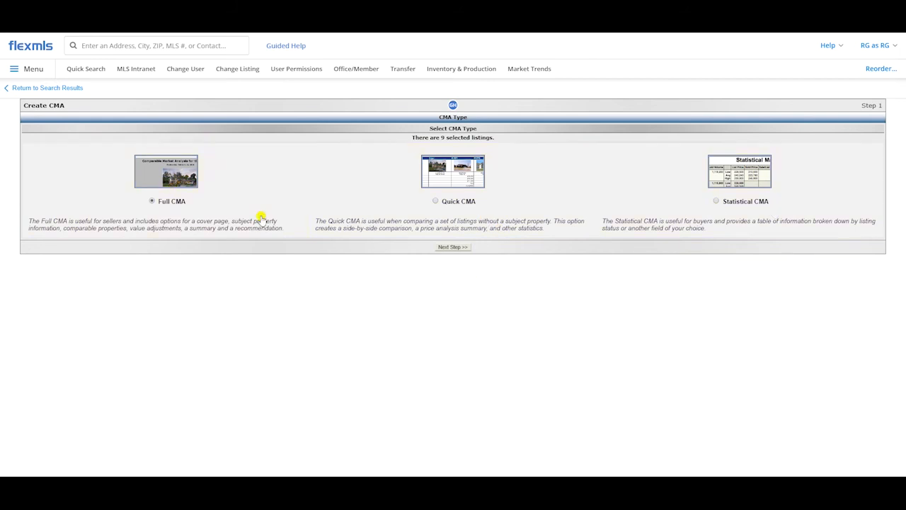
left_click(450, 247)
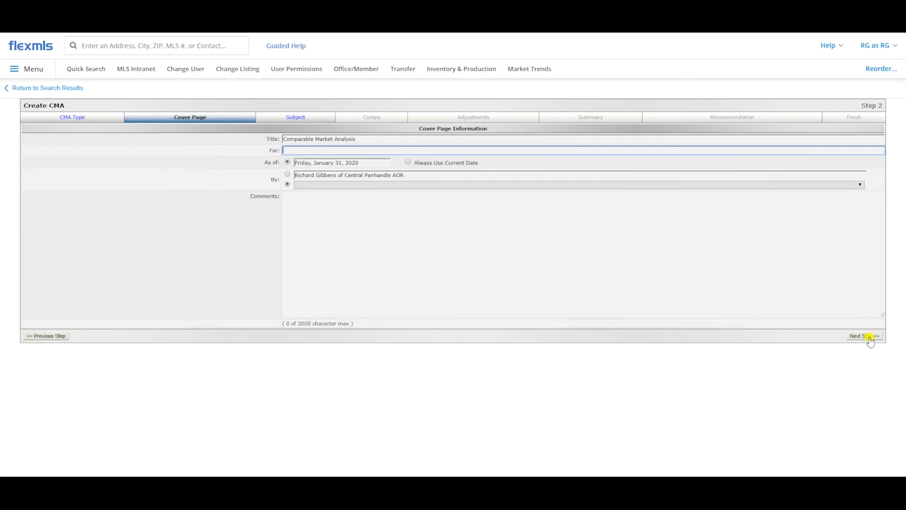
key("ctrl")
key("ctrl")
key("ctrl")
left_click(292, 150)
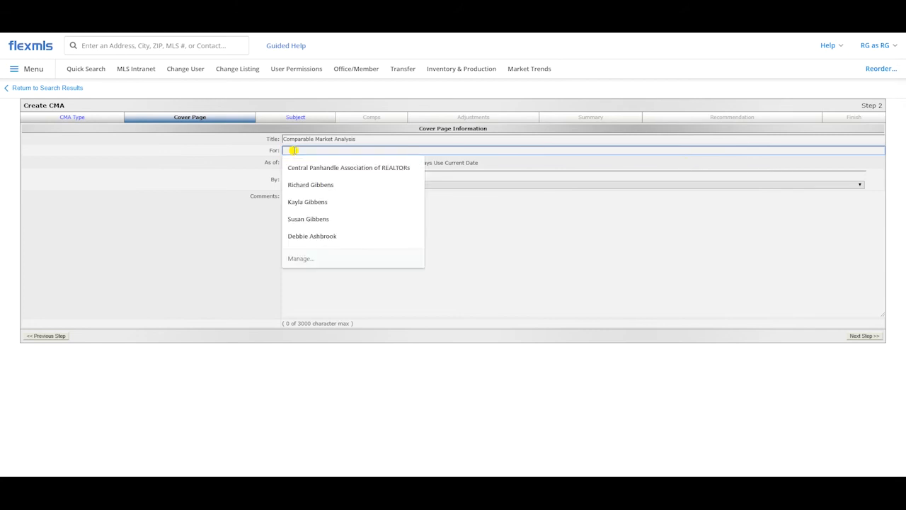
left_click(198, 158)
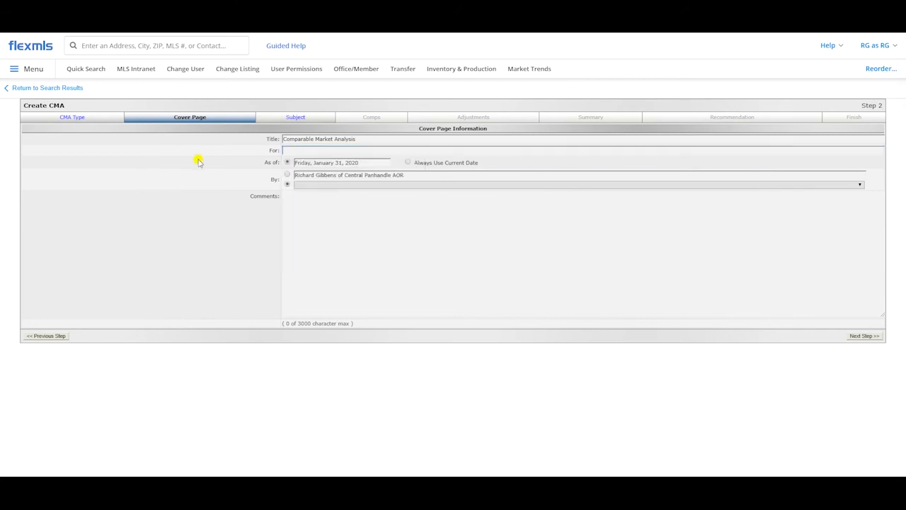
left_click(329, 151)
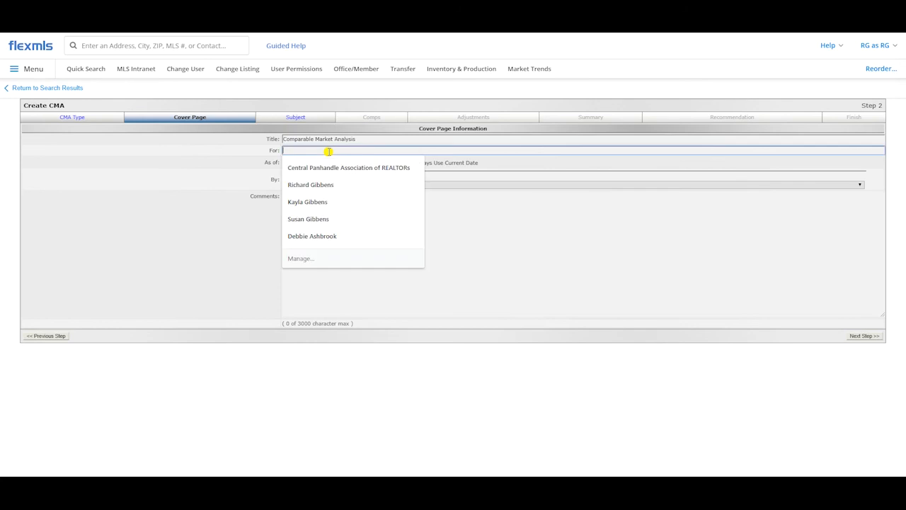
key("ctrl+l")
type("google.com")
key("Escape")
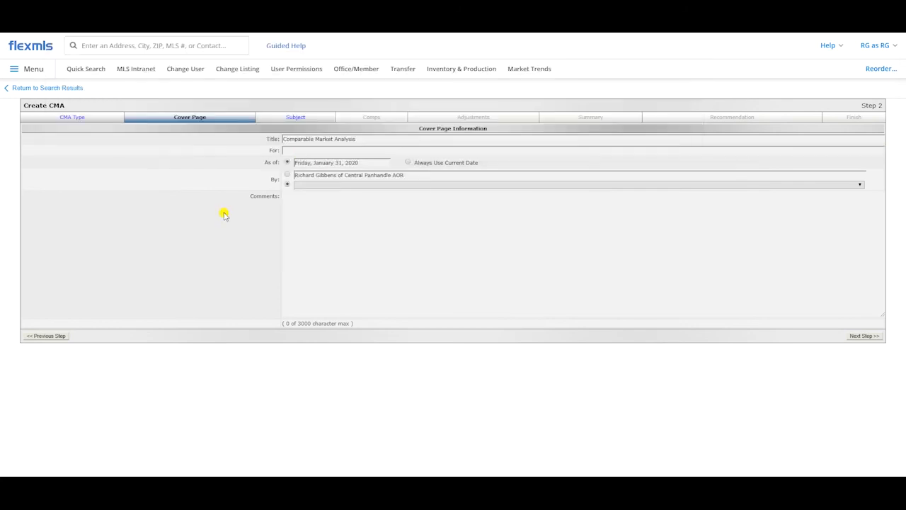
Step: Enter the client's full name as the recipient on the CMA cover page
left_click(305, 150)
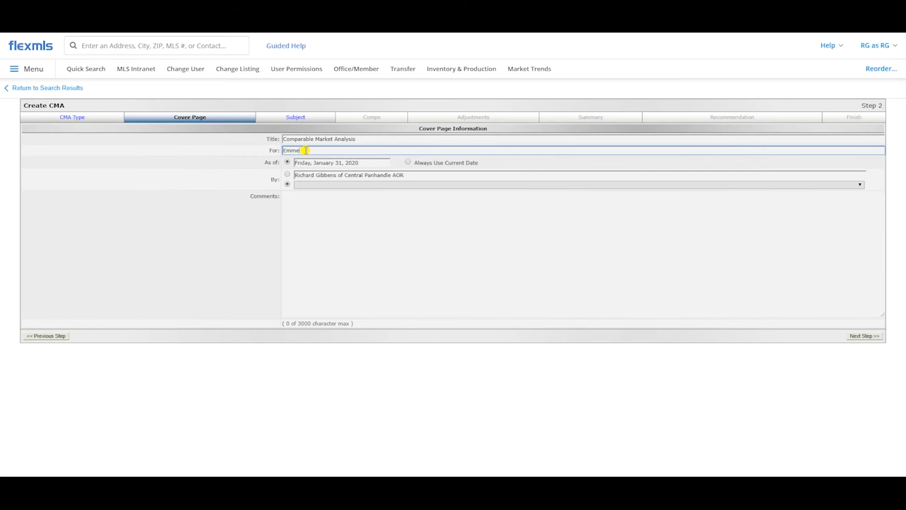
left_click(177, 156)
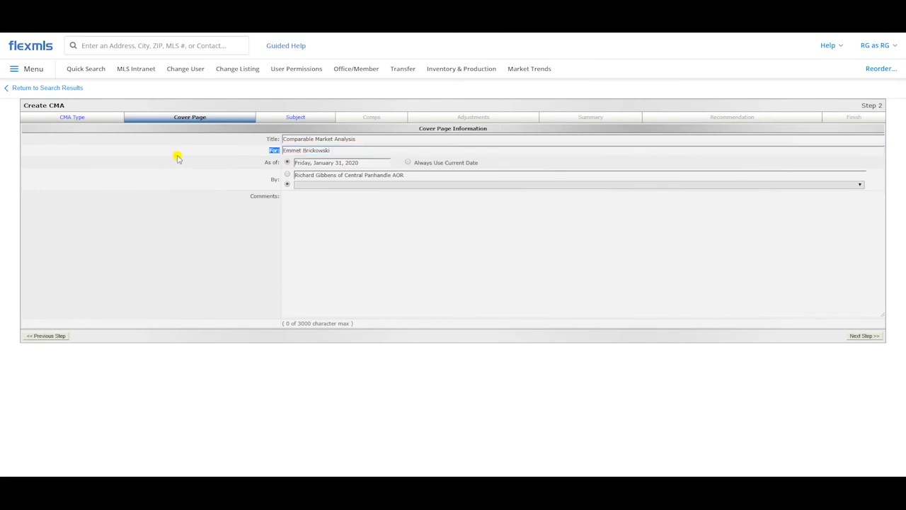
Step: Set the cover page's as-of date to always use the current date
left_click(330, 163)
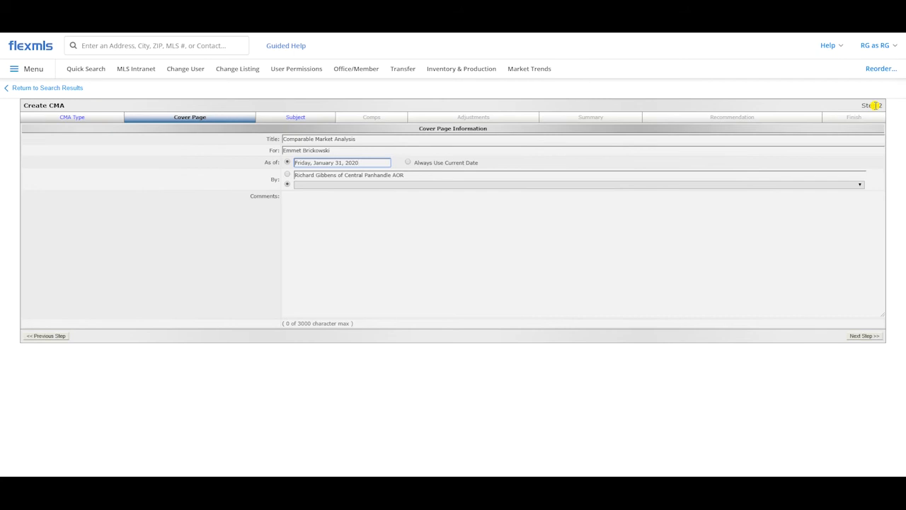
left_click(414, 163)
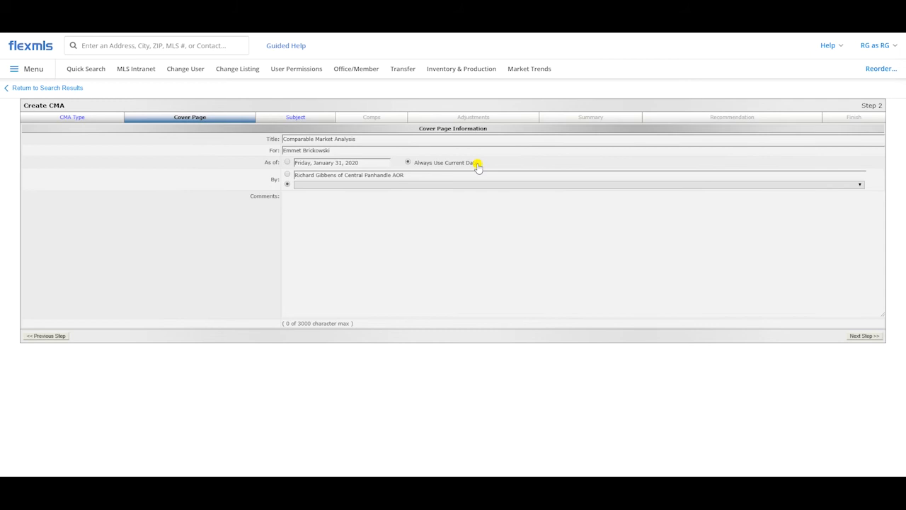
left_click(288, 163)
left_click(408, 163)
Step: Add the cover page comment "Check out this great CMA that I prepared for your home!" and go on to the subject property
left_click(488, 224)
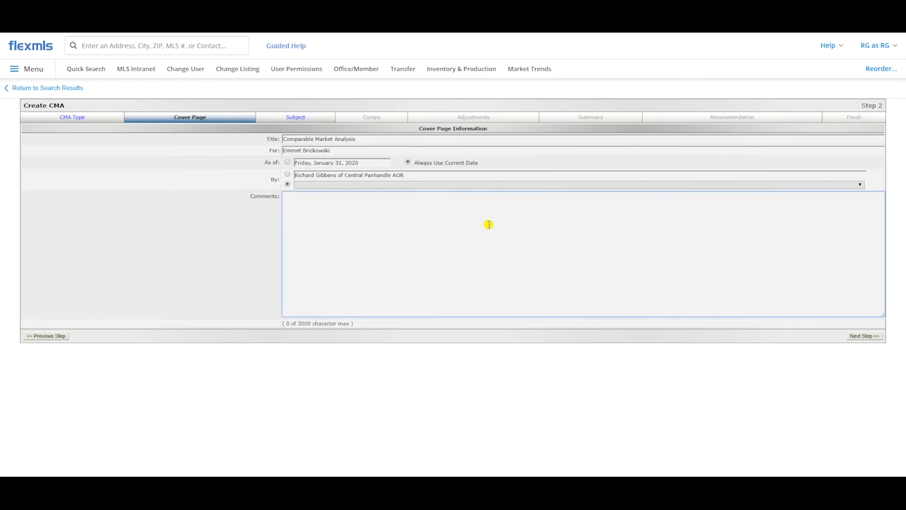
type("Check out this great CMA that I prepared for your home!")
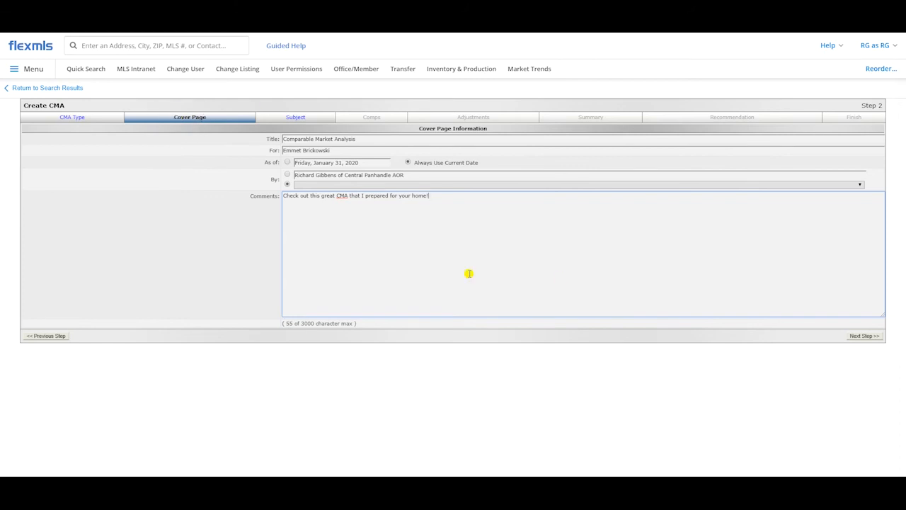
left_click(282, 115)
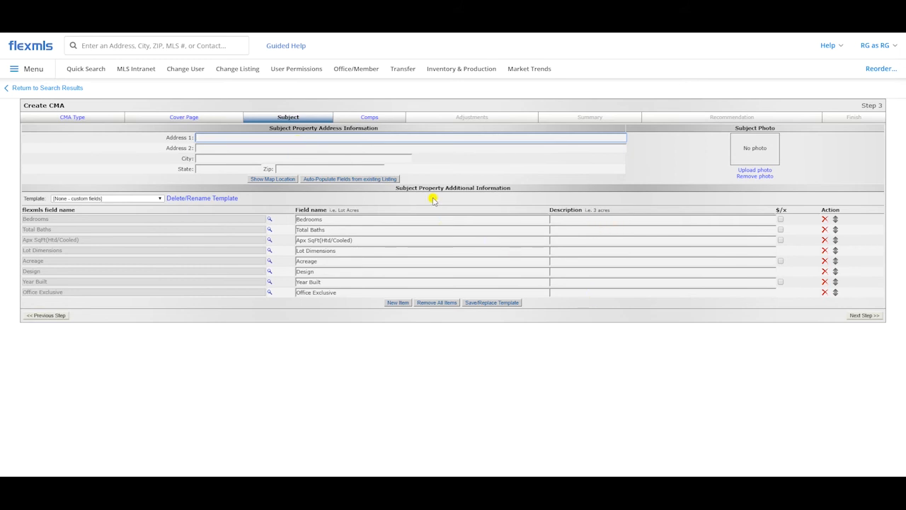
left_click(352, 180)
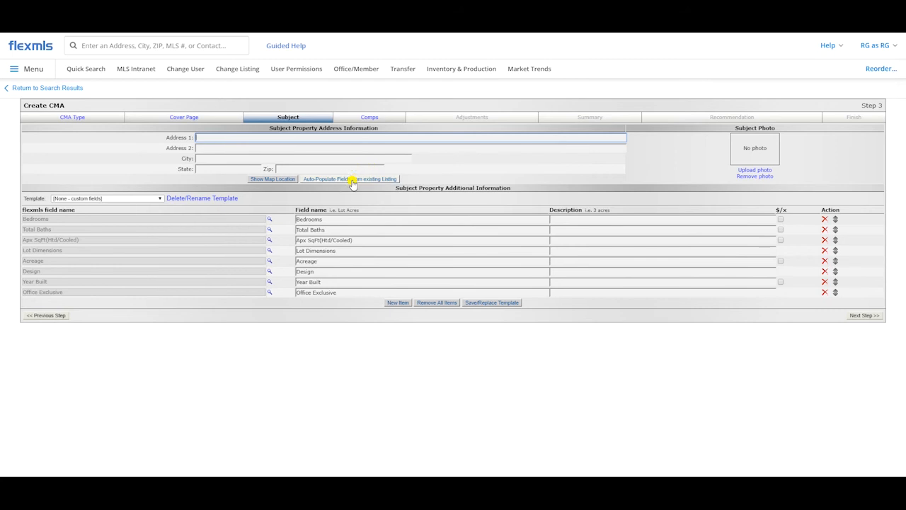
left_click(352, 180)
left_click(352, 180)
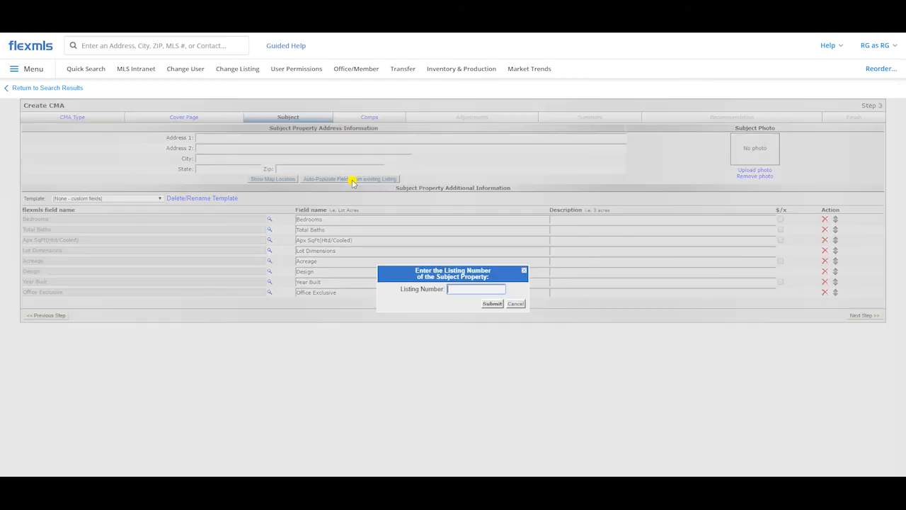
left_click(516, 303)
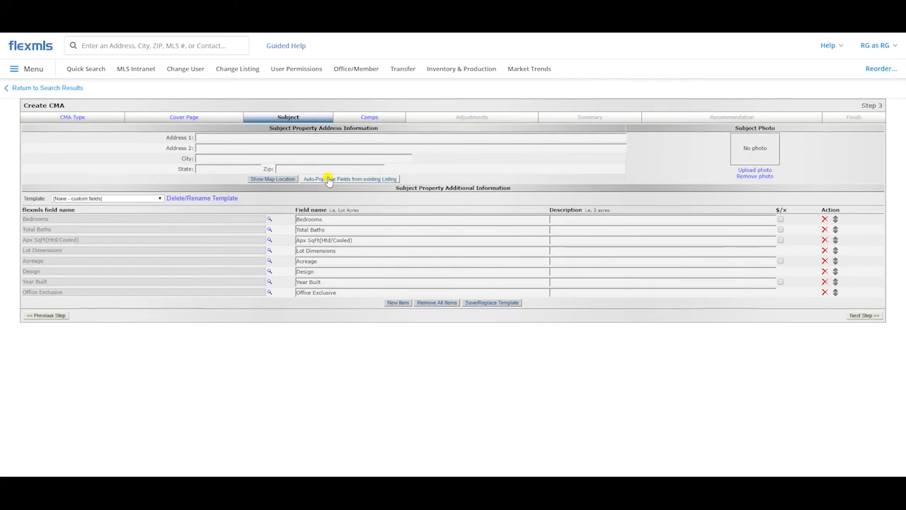
Step: Look up the listing number of the subject property's pending listing by searching for its street address
left_click(160, 46)
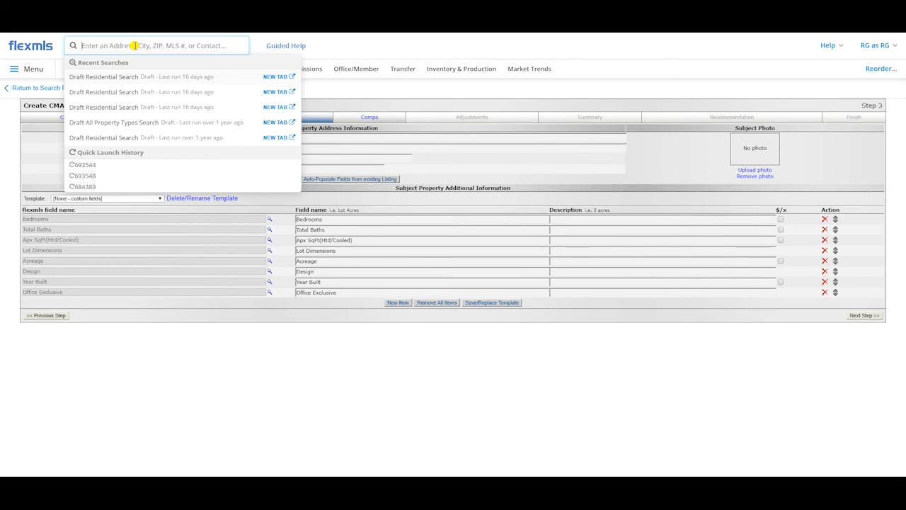
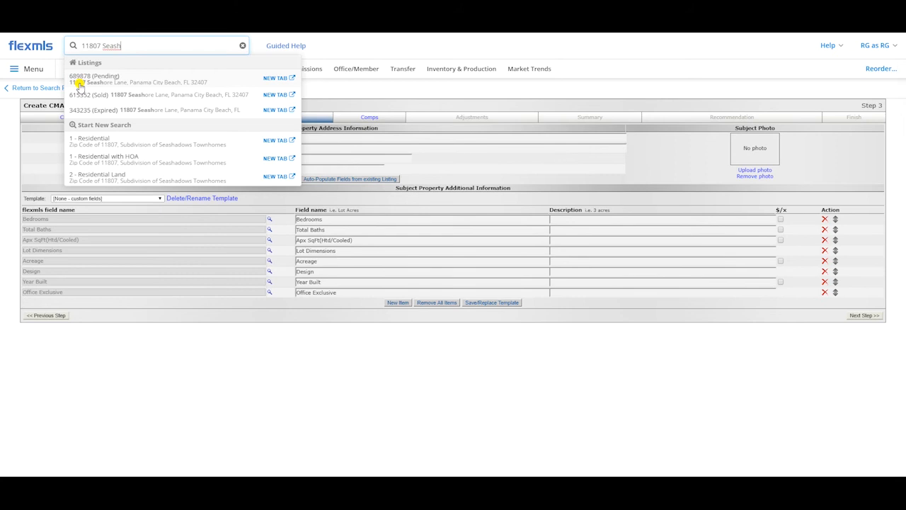
left_click(598, 163)
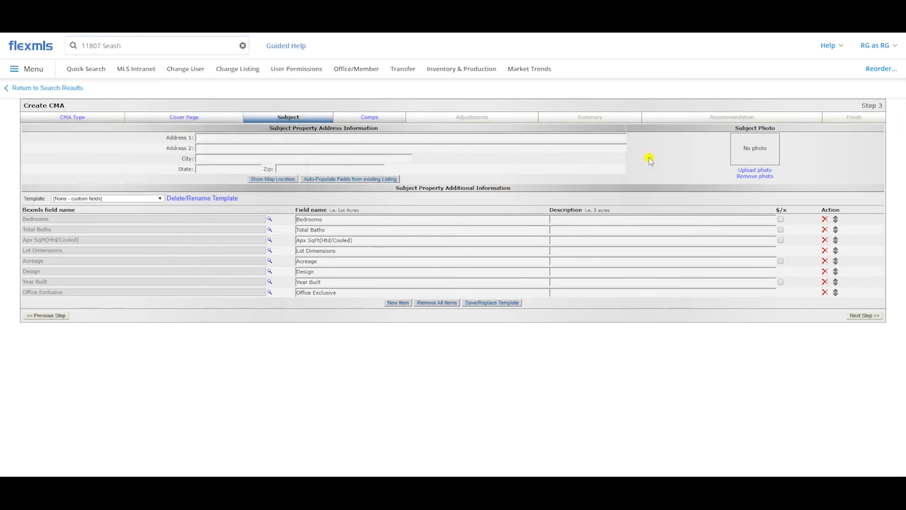
Step: Auto-populate the subject property fields from existing listing 689878
left_click(344, 182)
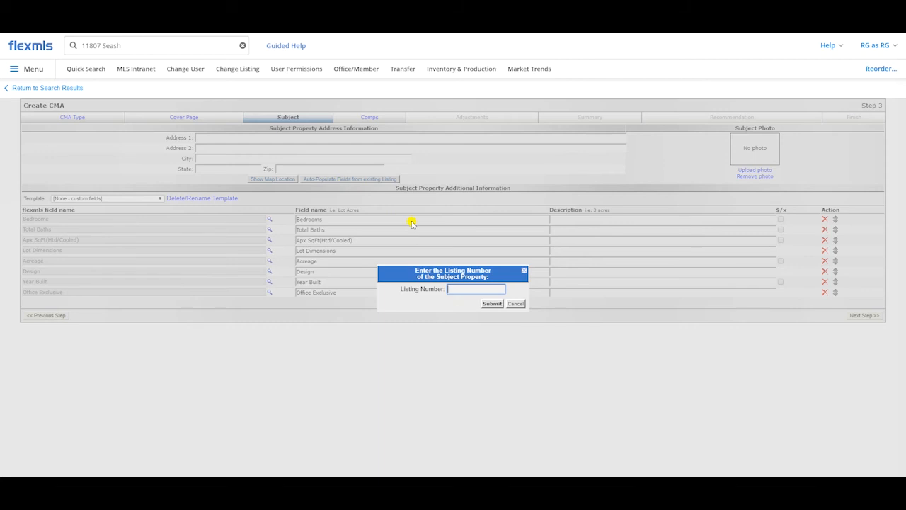
type("689878")
left_click(492, 303)
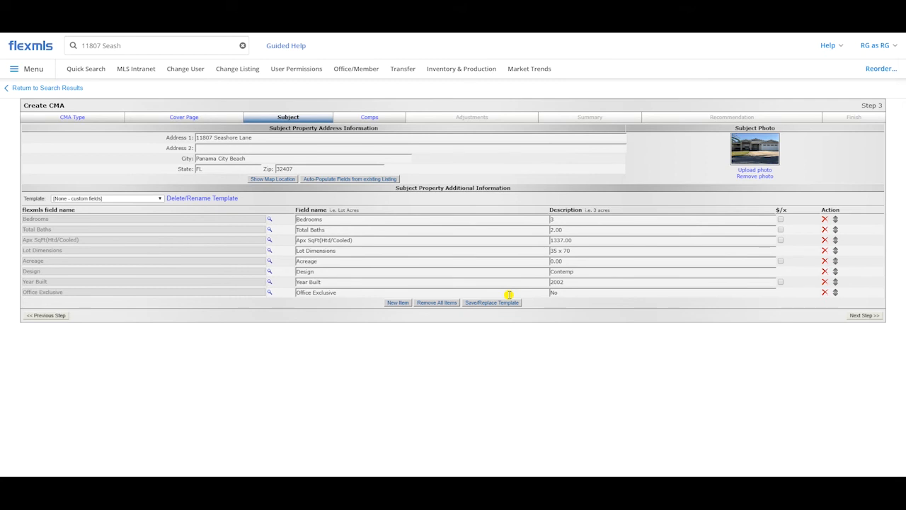
Step: Remove the Acreage, Lot Dimensions, Design and Office Exclusive items from the subject property's additional information
left_click(825, 262)
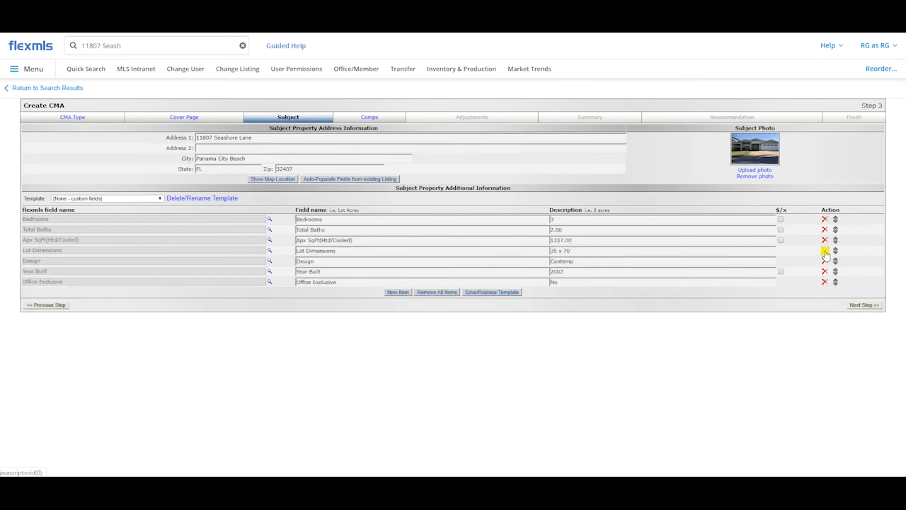
left_click(824, 251)
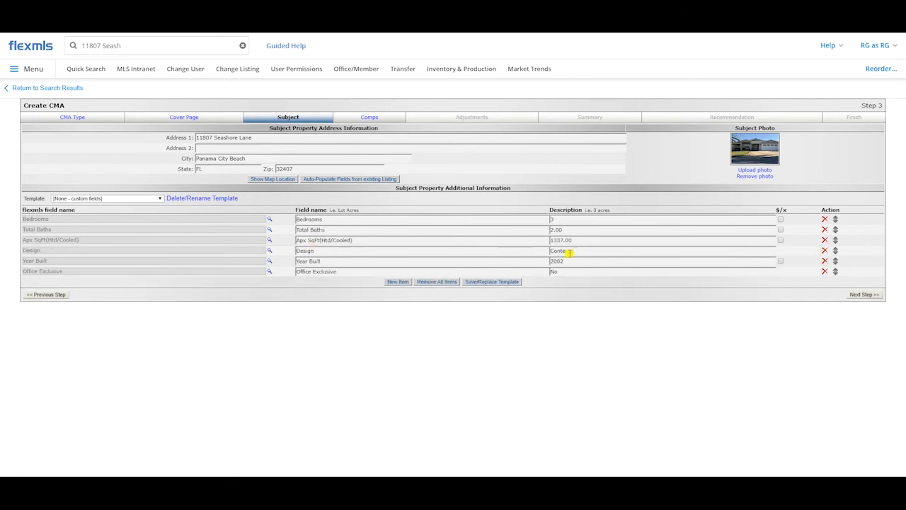
left_click(824, 252)
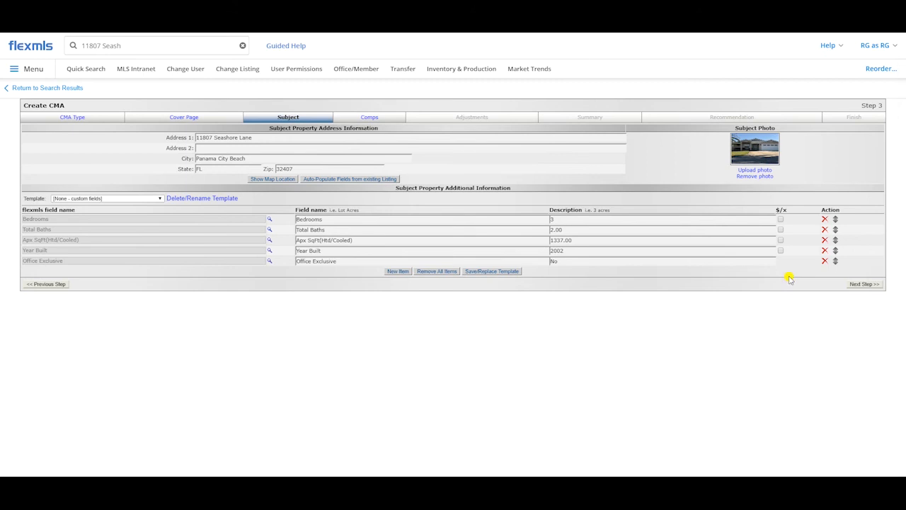
left_click(824, 261)
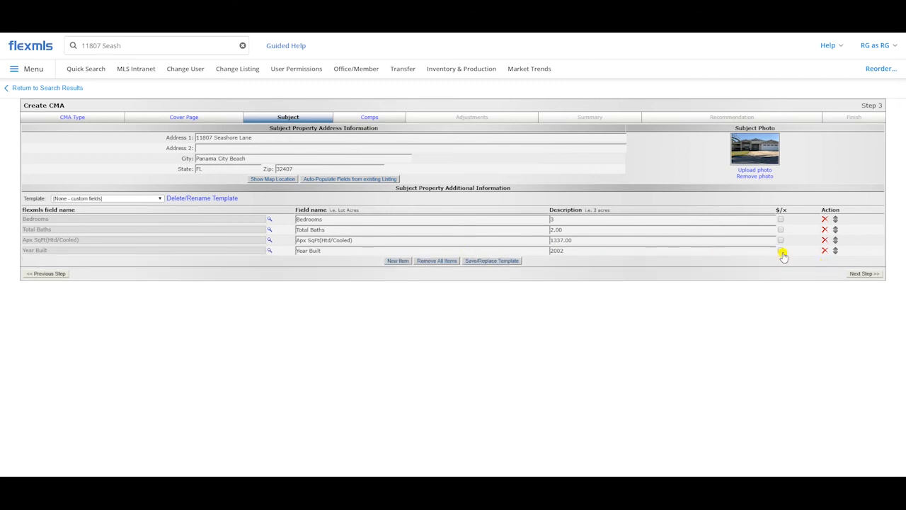
left_click(825, 251)
left_click(825, 251)
Step: Add a new item to the subject property's additional information as a custom field named "Grass Type"
left_click(399, 262)
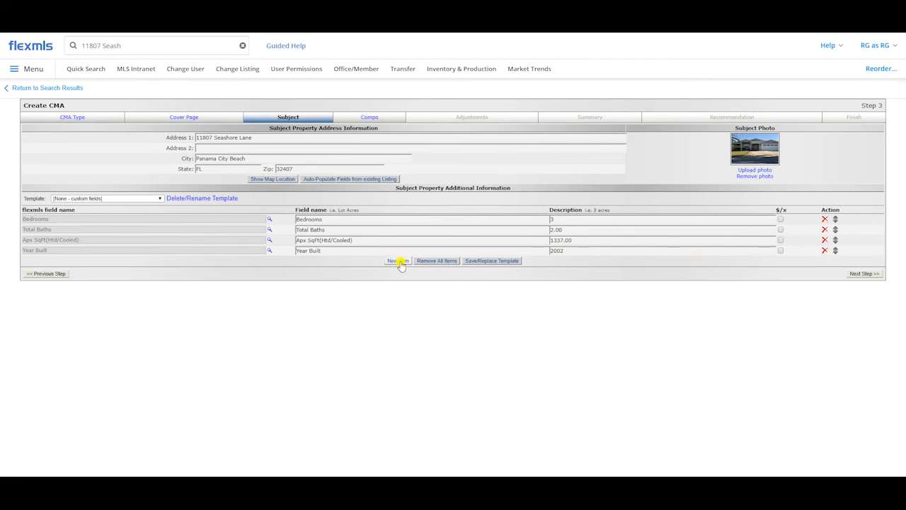
left_click(257, 261)
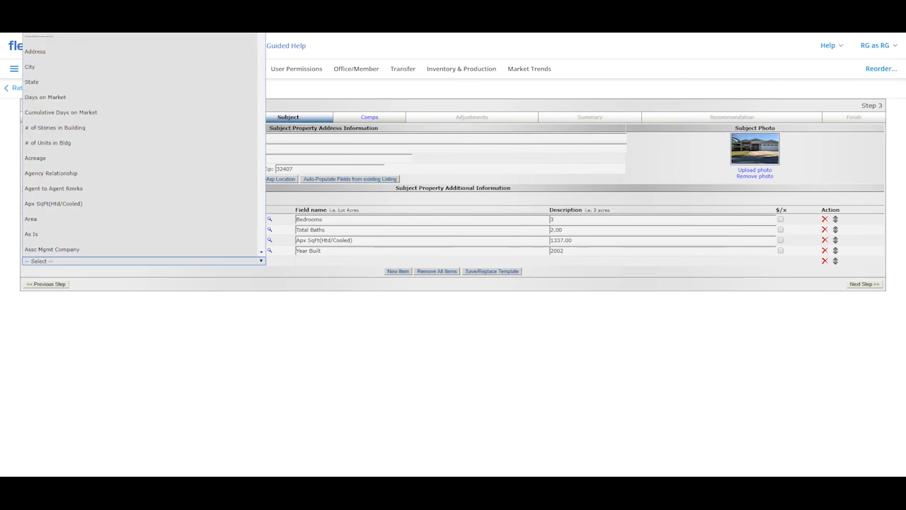
left_click(39, 36)
type("G")
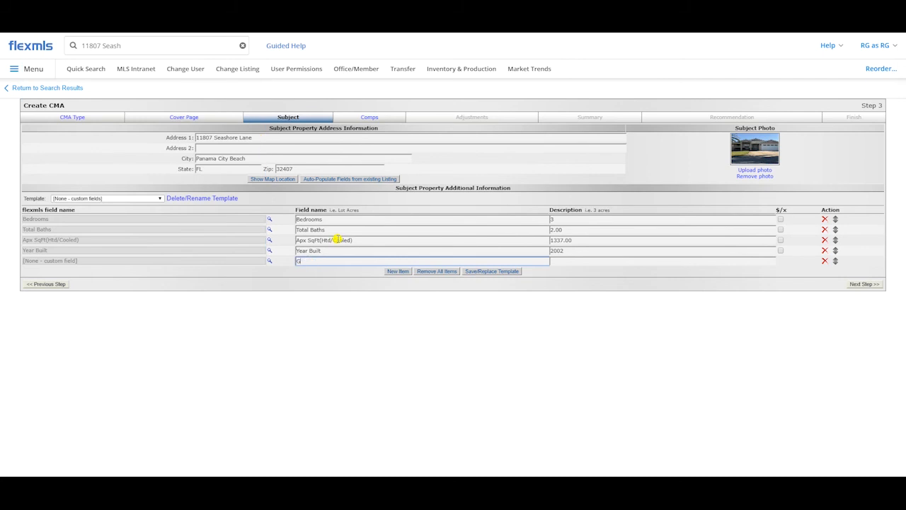
type("rass Type")
key("BackSpace")
key("BackSpace")
key("BackSpace")
key("BackSpace")
key("BackSpace")
Step: Change the new custom item to the Garage Spaces field with description 1.00, and go on to the comparables
left_click(269, 261)
left_click(260, 262)
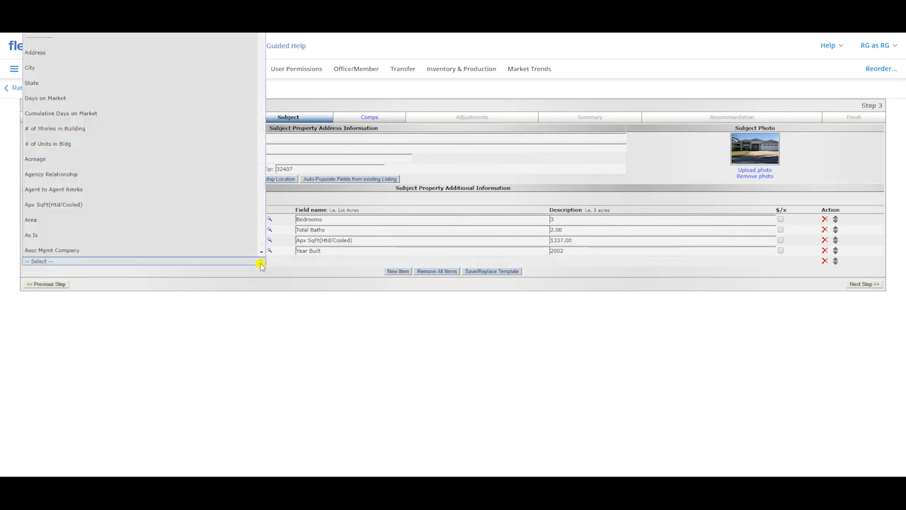
scroll(116, 92, "down", 6)
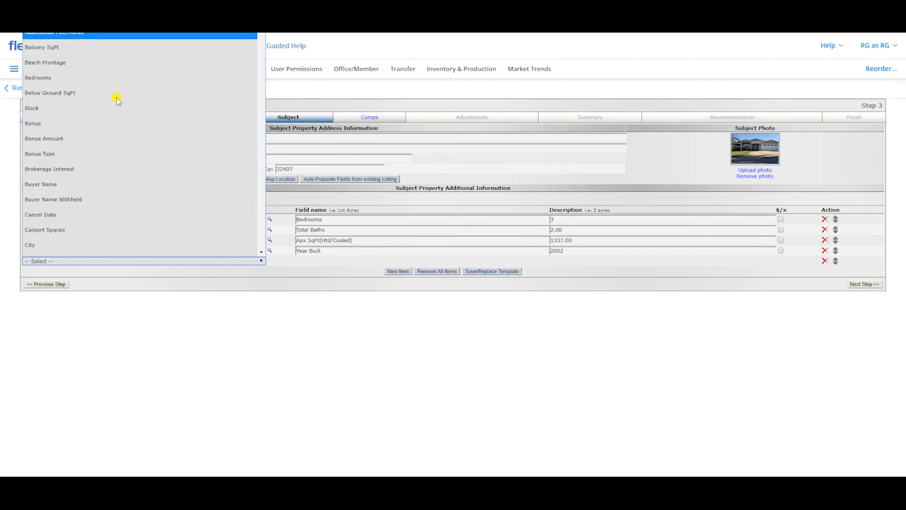
scroll(117, 103, "down", 10)
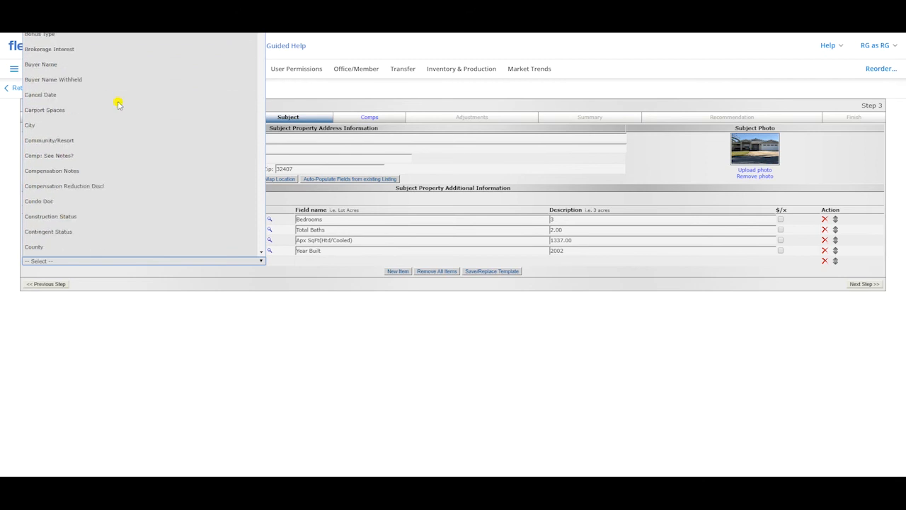
scroll(85, 144, "down", 2)
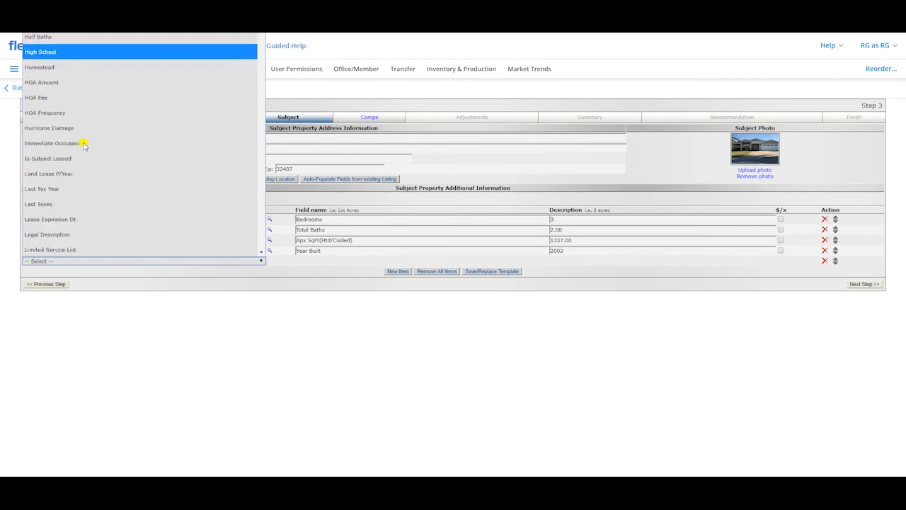
scroll(75, 144, "up", 2)
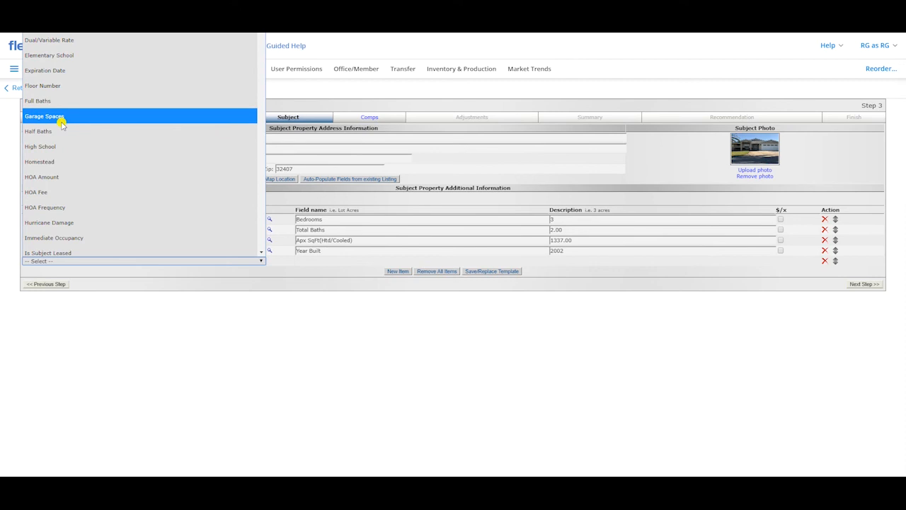
left_click(62, 119)
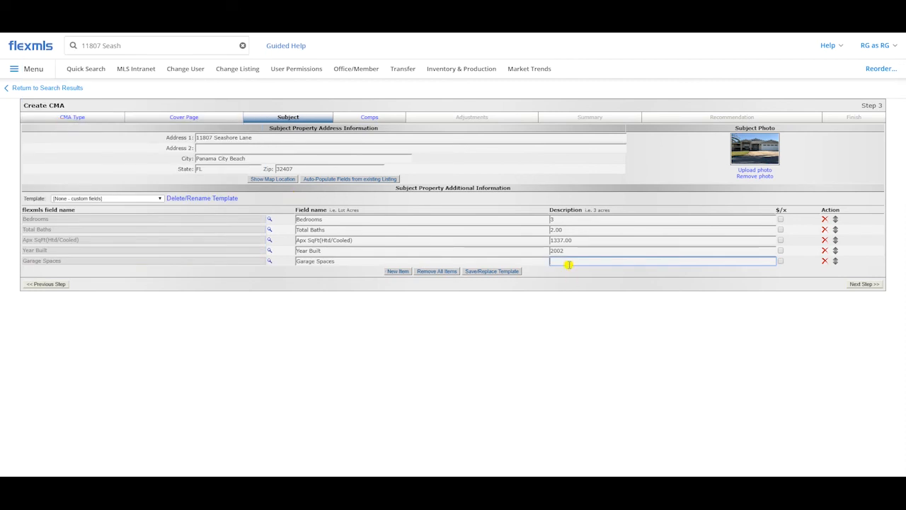
type("1.00")
left_click(552, 324)
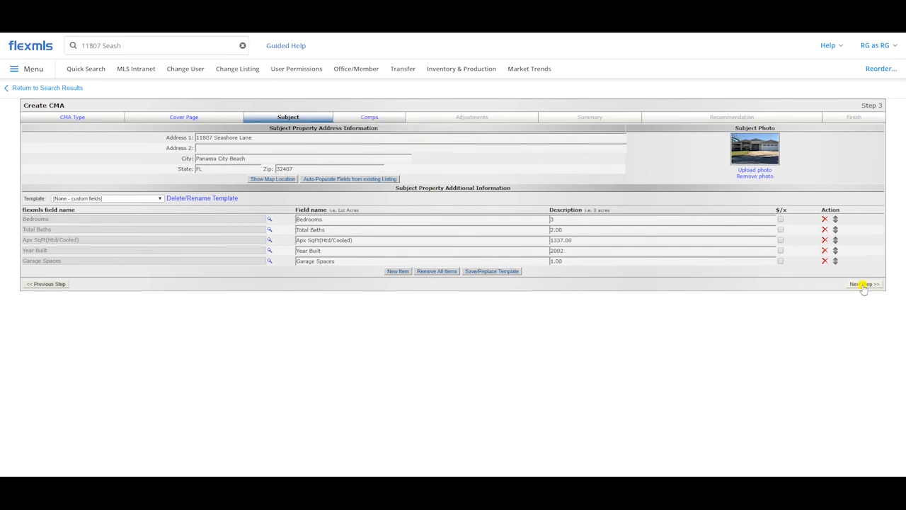
left_click(368, 117)
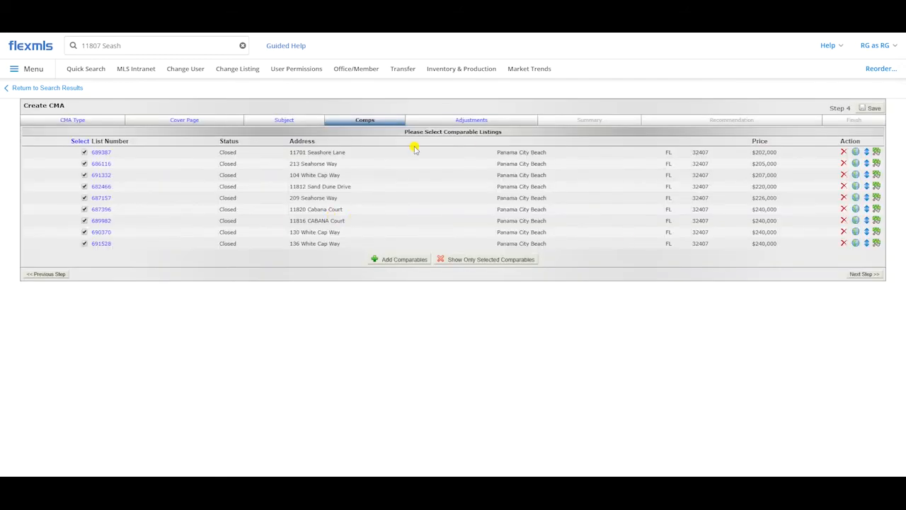
Step: Examine the MLS and non-MLS options for adding comparables, and return to the CMA without adding any
left_click(393, 260)
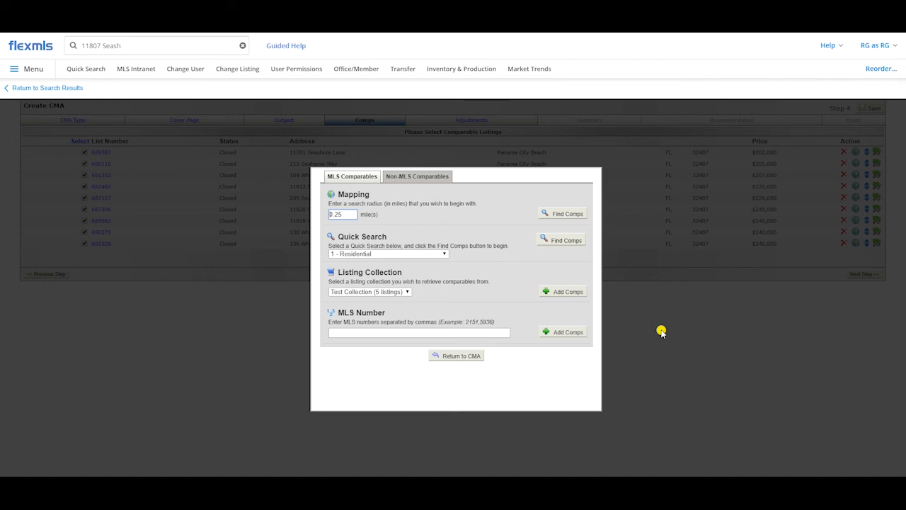
left_click(418, 176)
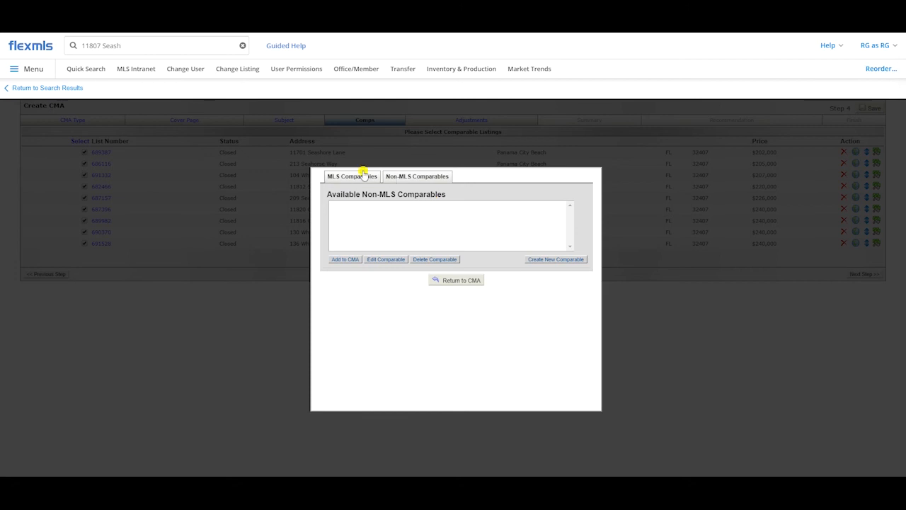
left_click(359, 176)
left_click(402, 178)
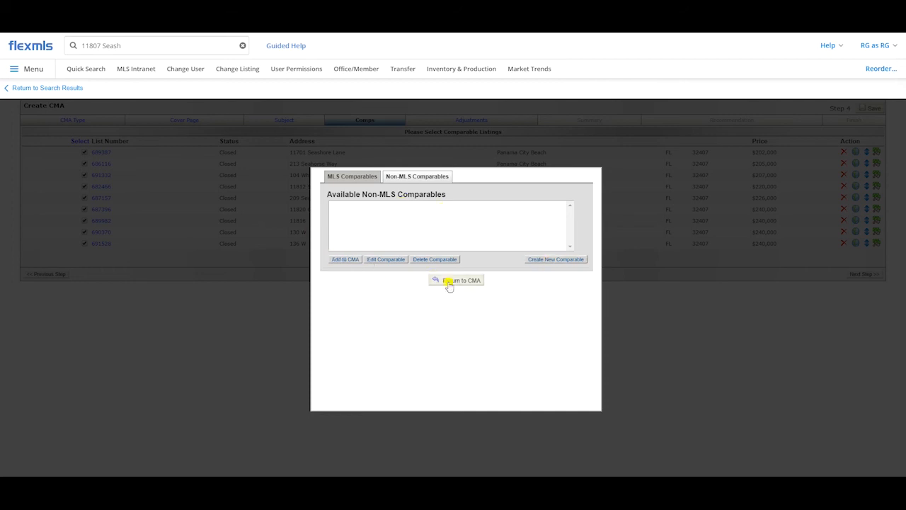
left_click(352, 178)
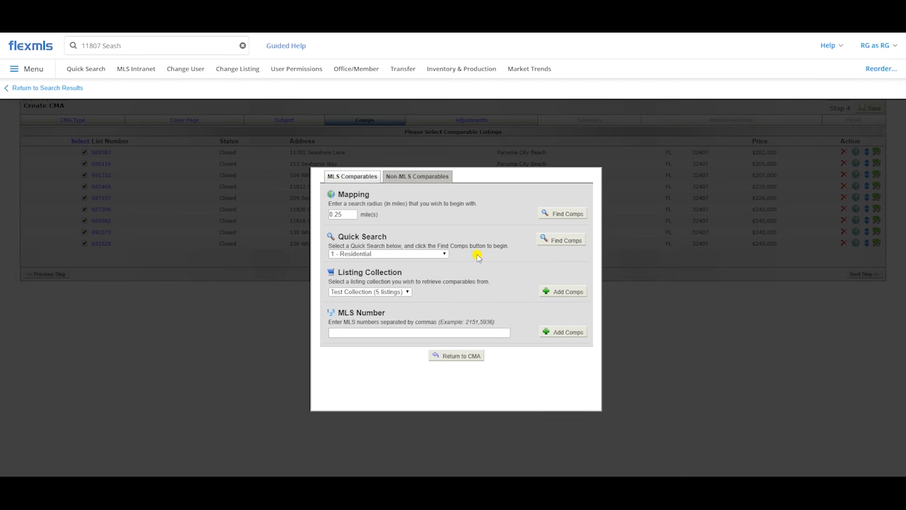
left_click(458, 359)
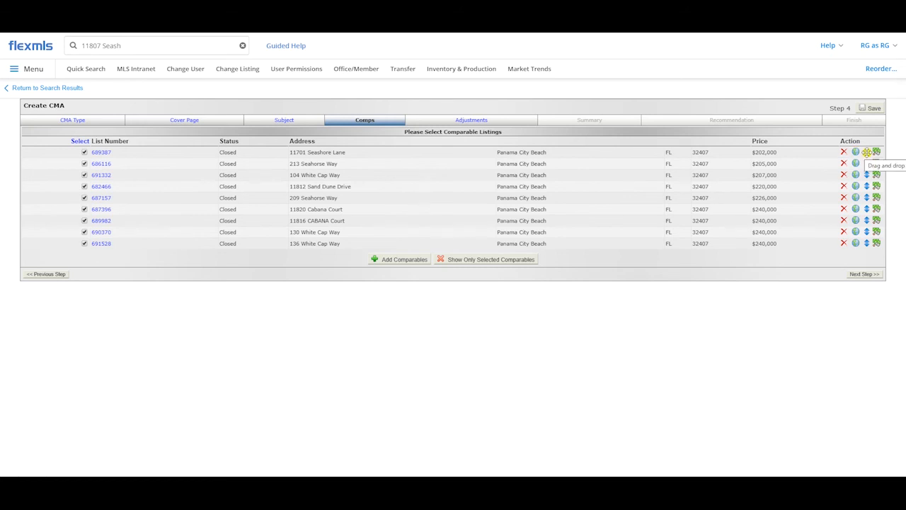
mouse_move(867, 152)
left_mouse_down()
mouse_move(868, 220)
mouse_move(860, 150)
left_mouse_up()
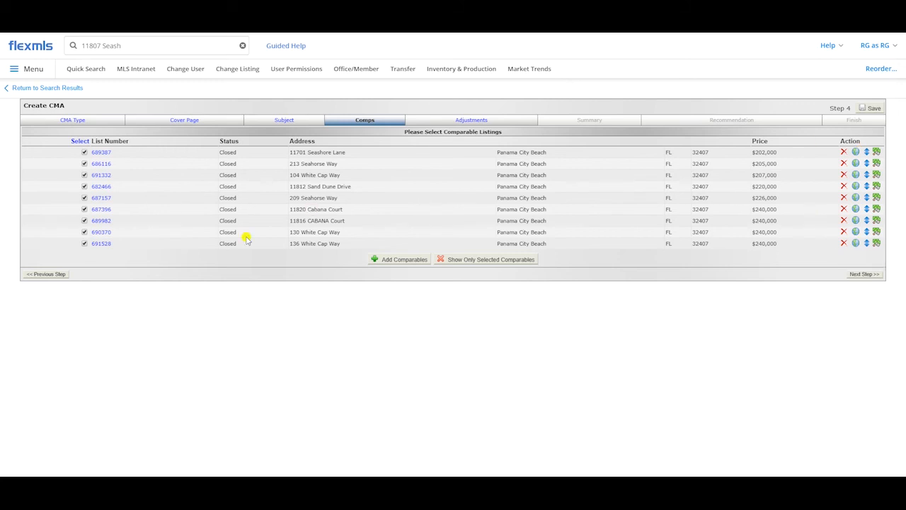
left_click_drag(753, 247, 783, 244)
left_click(785, 245)
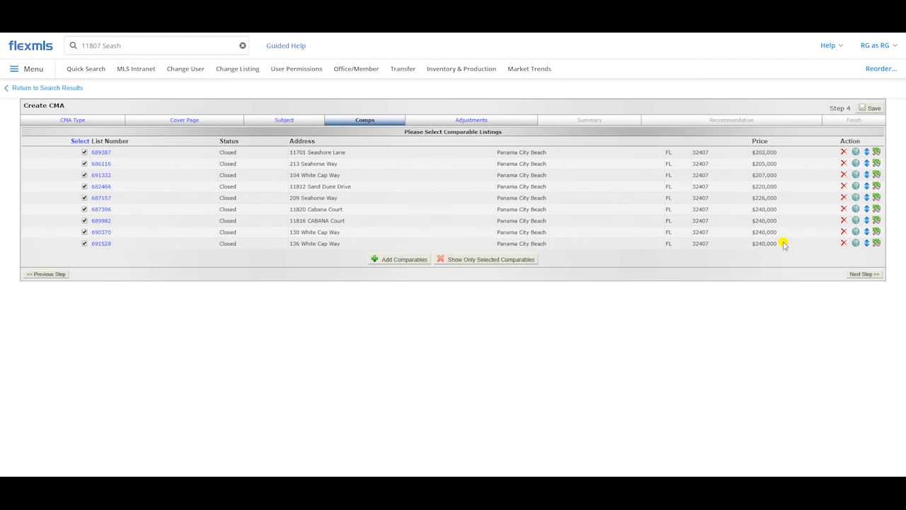
Step: Set the sold price of comparable 691528 to 230,000 and go on to the adjustments
left_click(877, 244)
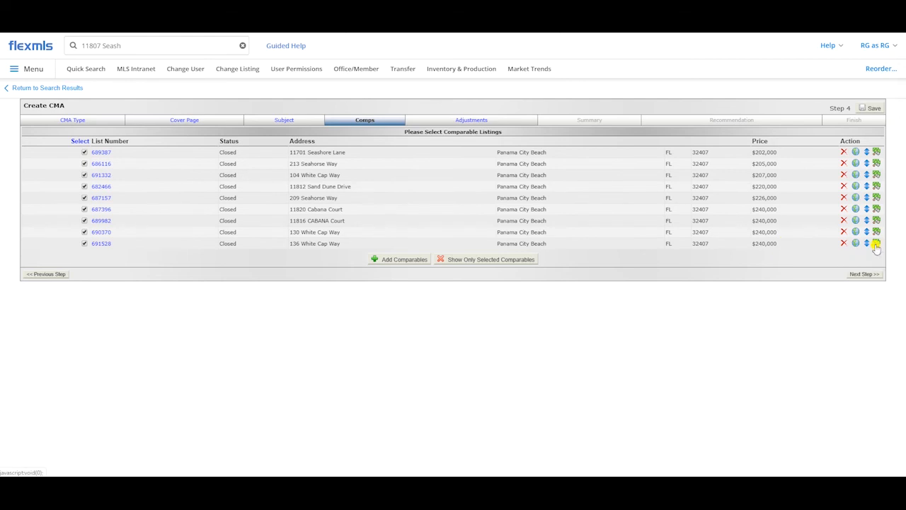
type("230,")
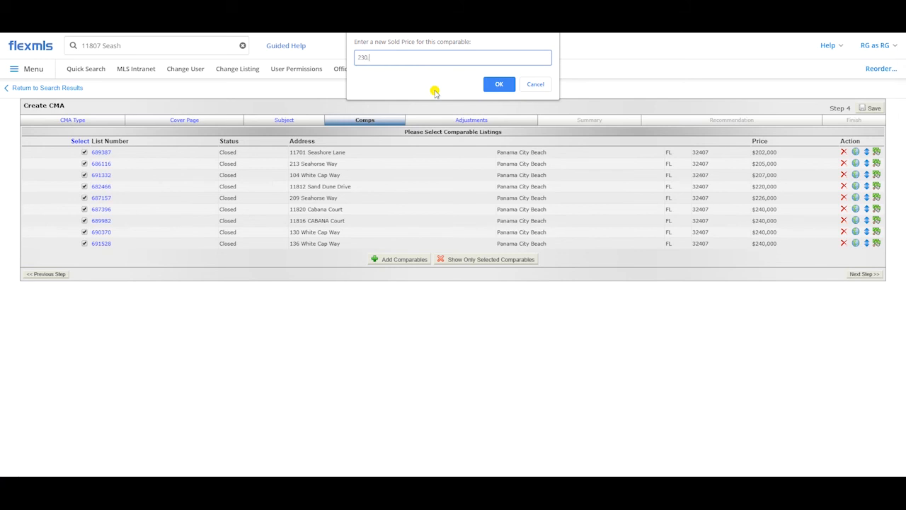
type("000")
left_click(498, 84)
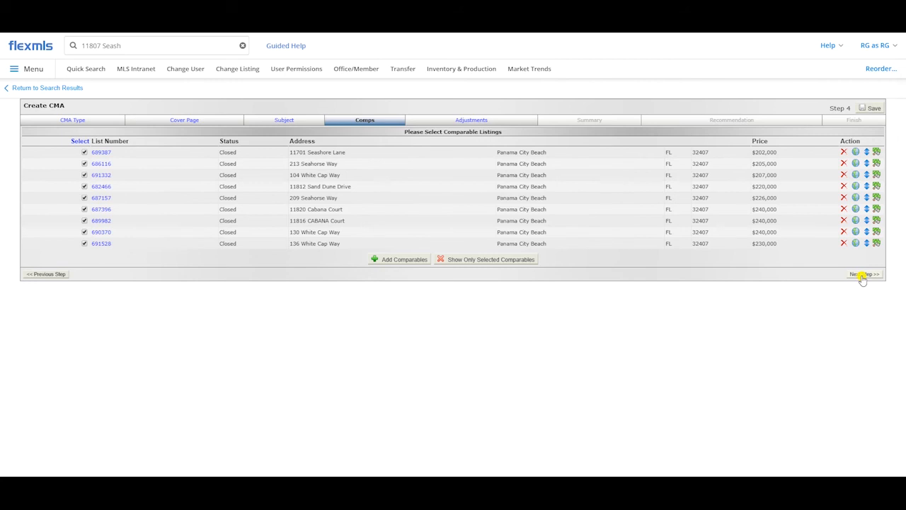
left_click(471, 122)
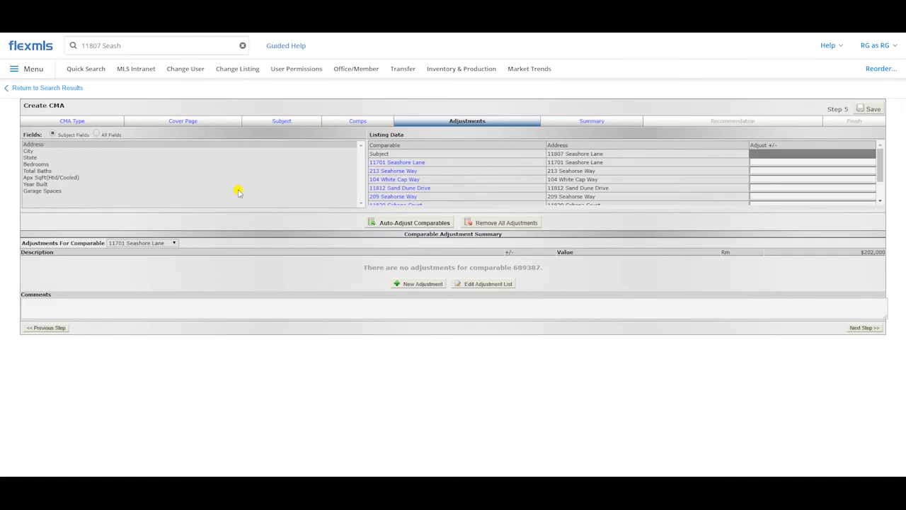
Step: For Garage Spaces, adjust the Seahorse Way comparable with 0.00 spaces by -5000 and the Sand Dune Drive comparable by +5000
left_click(40, 191)
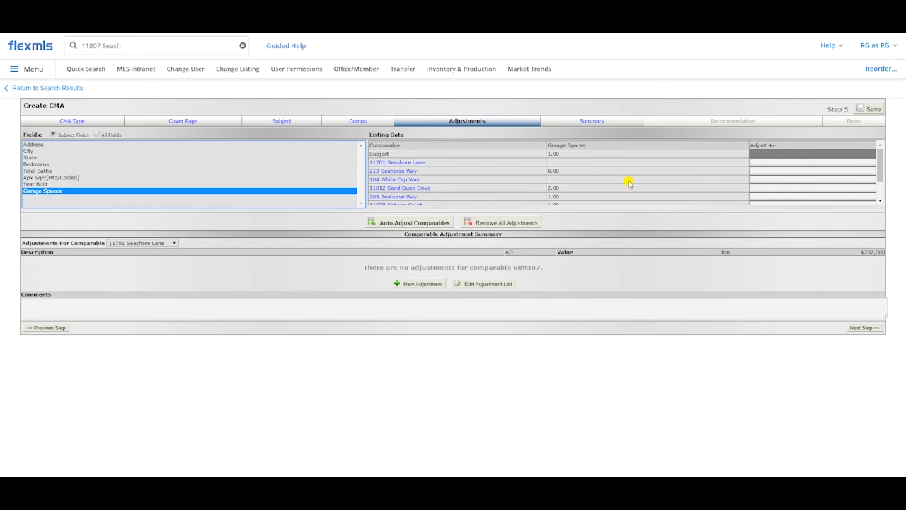
left_click(759, 171)
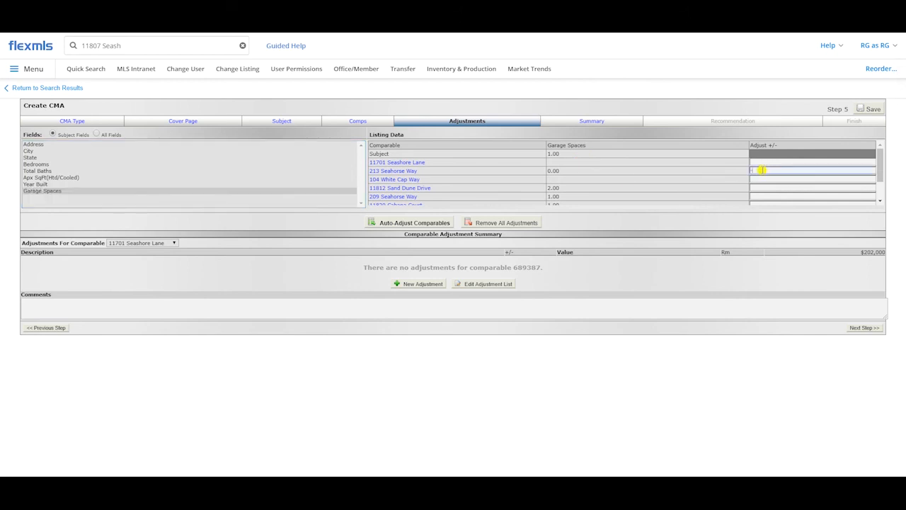
type("-5000")
left_click(753, 187)
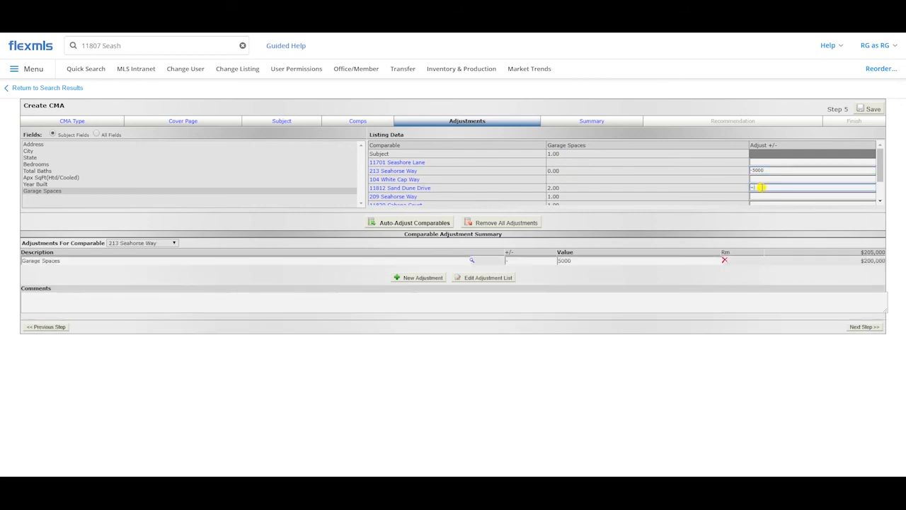
left_click(759, 214)
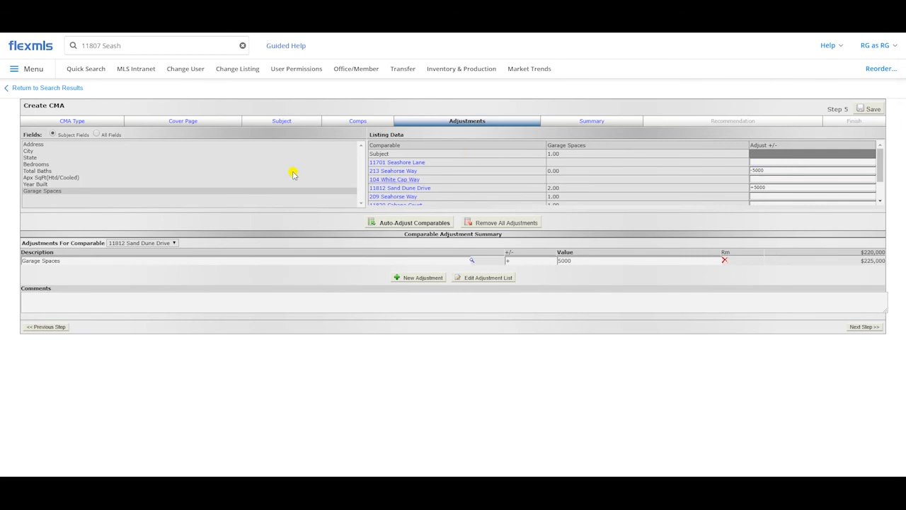
Step: Compare the Year Built values of the subject property and all the comparables
left_click(43, 185)
scroll(579, 172, "down", 2)
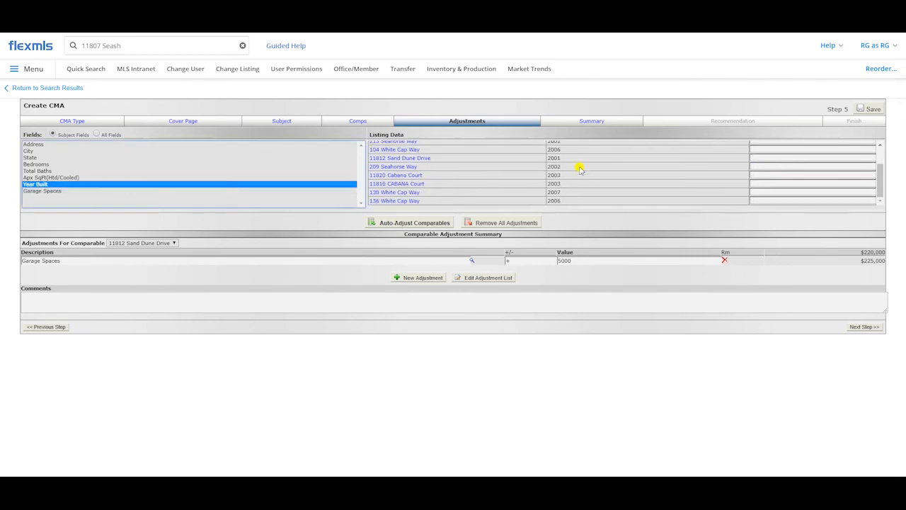
scroll(585, 181, "up", 3)
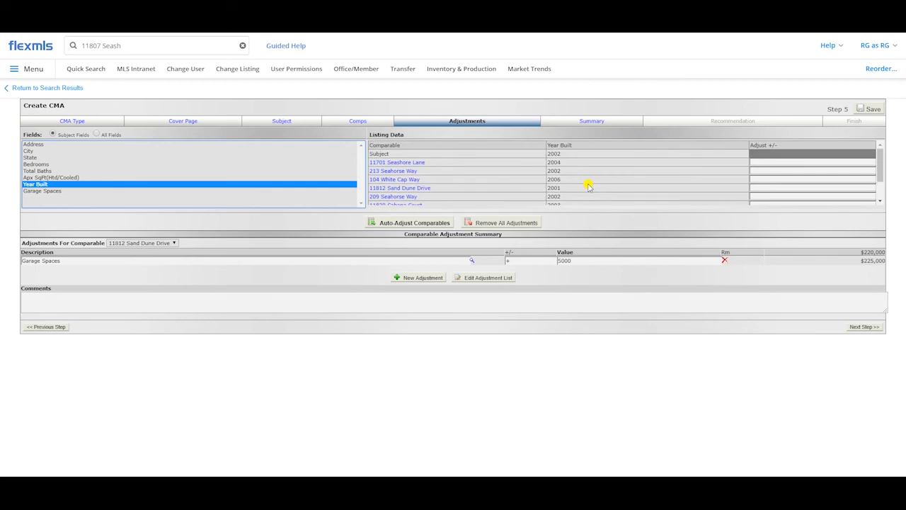
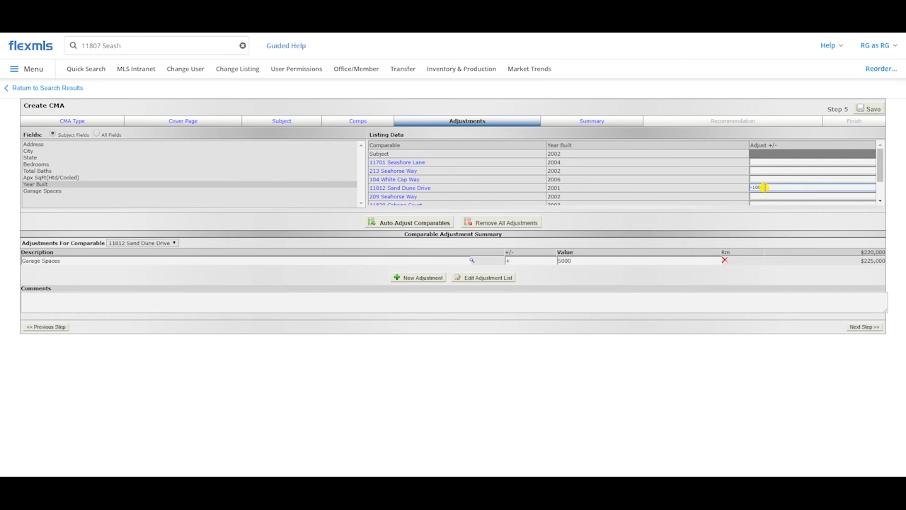
Step: Adjust the Sand Dune Drive comparable by -1000 for Year Built, and compare the Bedrooms and Apx SqFt(Htd/Cooled) values across the comparables
key("Return")
left_click(39, 165)
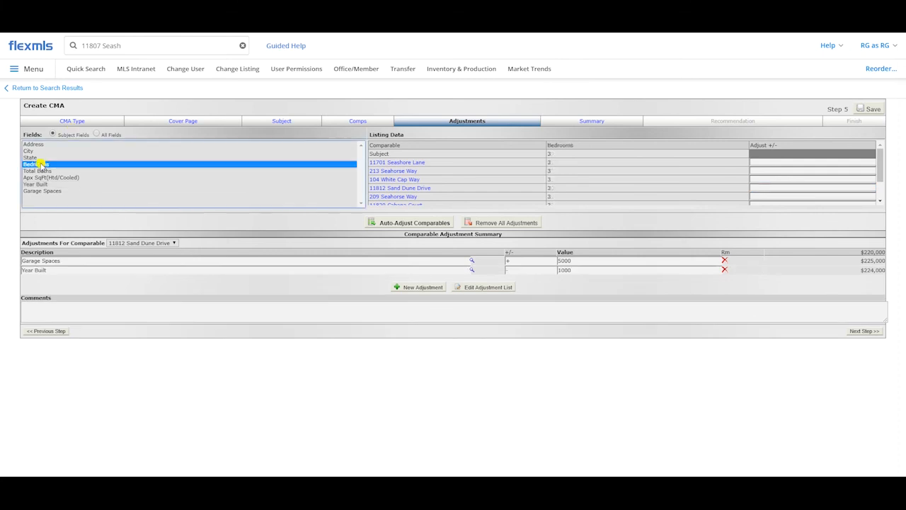
scroll(592, 176, "down", 2)
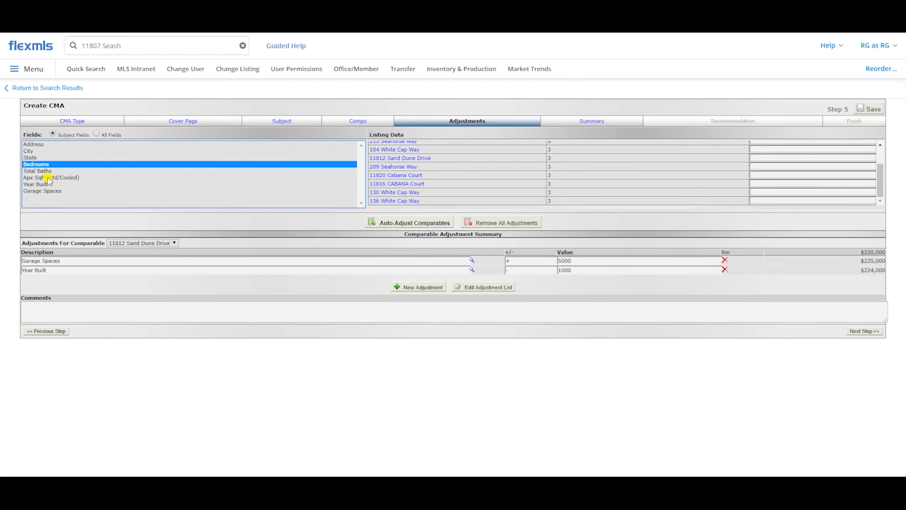
left_click(48, 178)
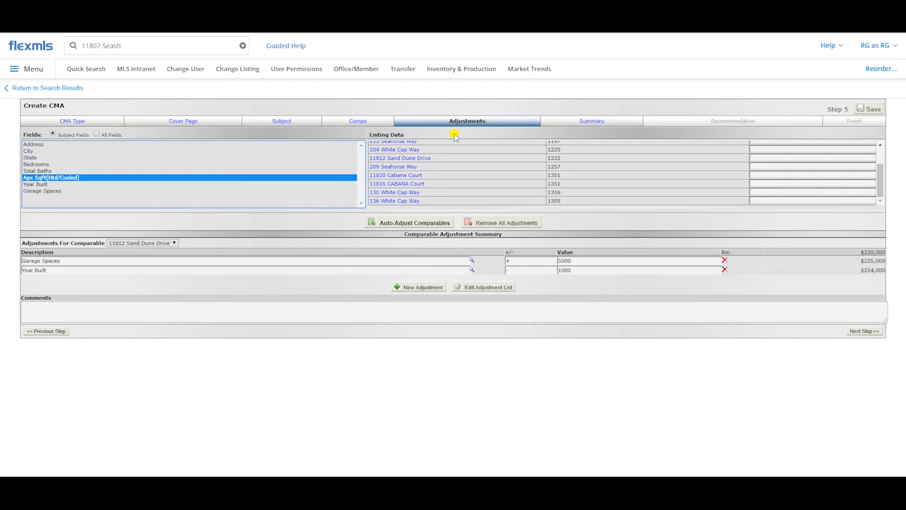
scroll(476, 149, "up", 3)
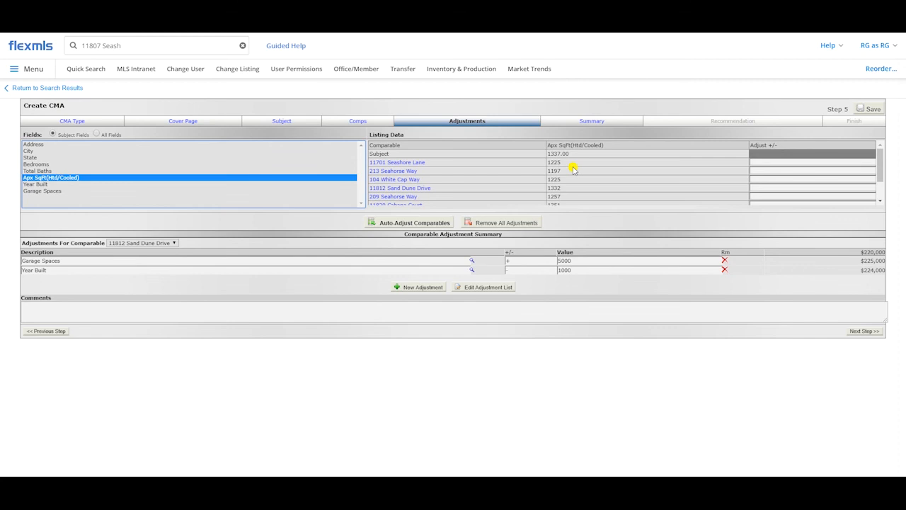
Step: In Calculator, subtract the Seashore Lane square footage of 1225 from the subject's 1337 and multiply the difference by 38
left_click(573, 169)
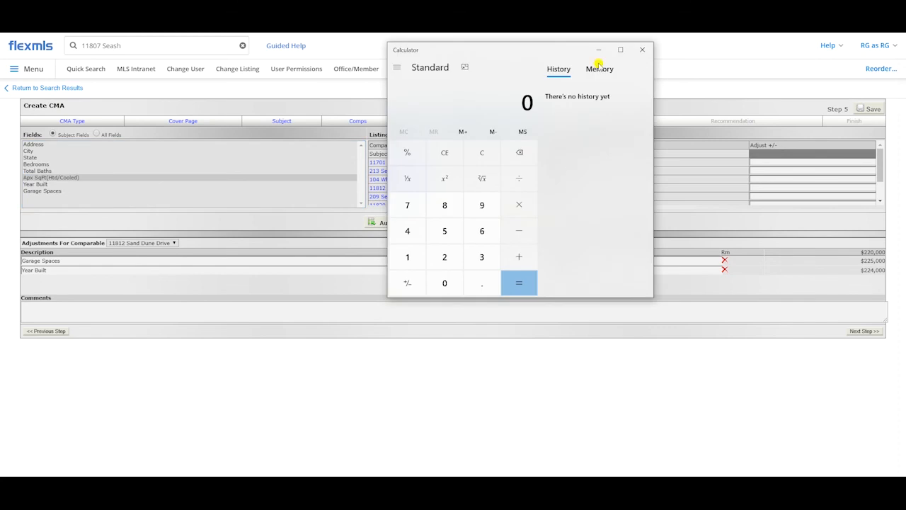
left_click_drag(508, 50, 608, 221)
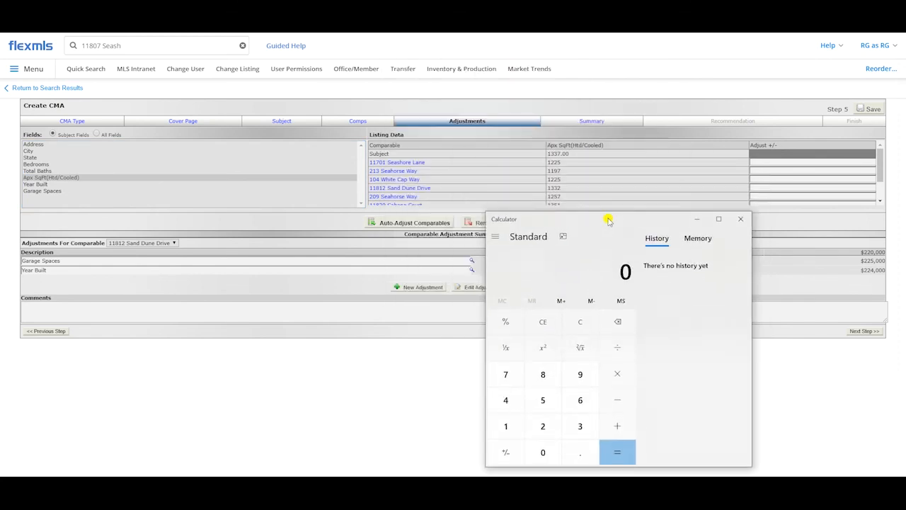
type("11")
key("BackSpace")
type("337")
key("minus")
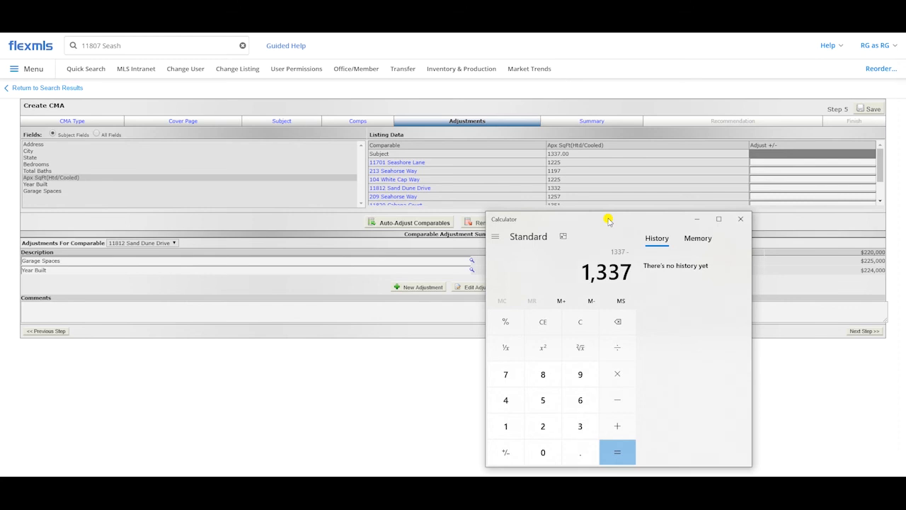
type("1225")
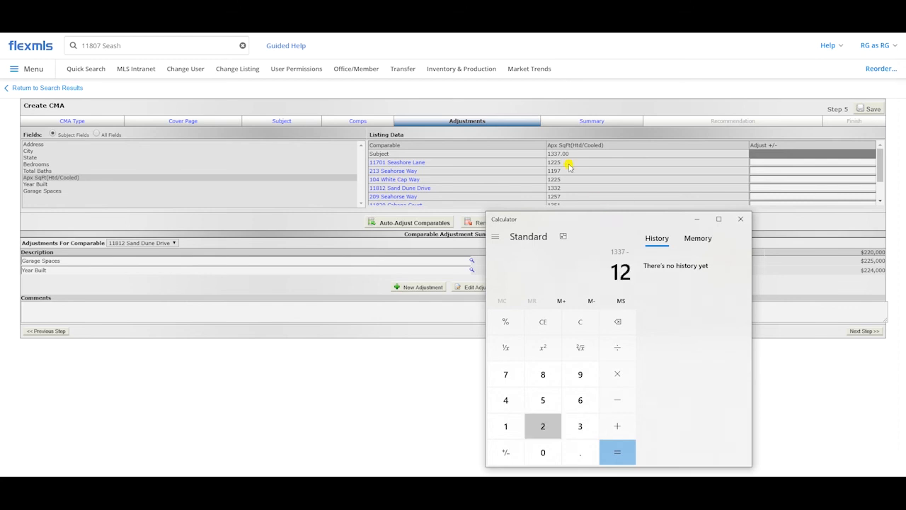
key("Return")
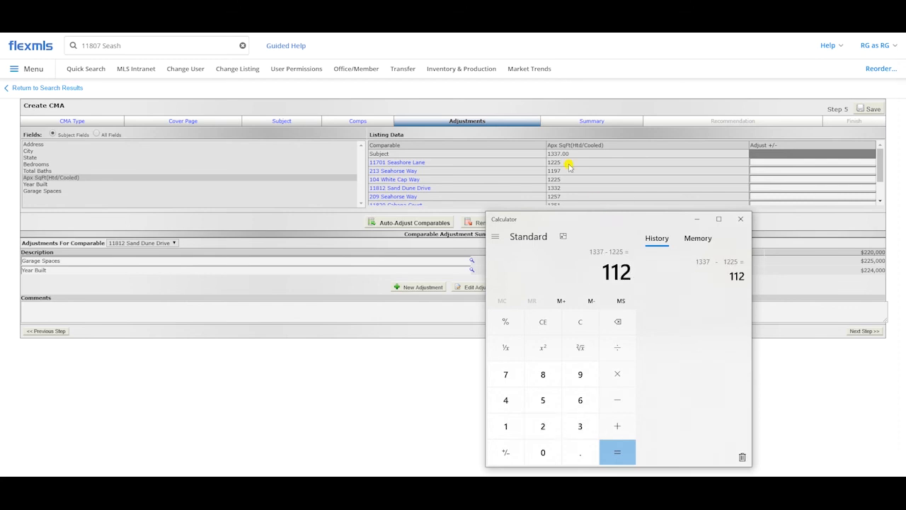
key("asterisk")
type("38")
key("Return")
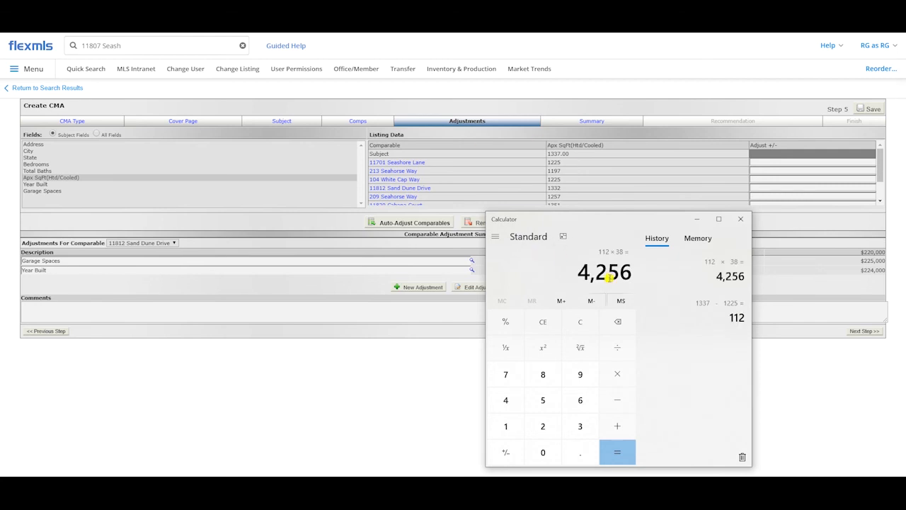
Step: Adjust the Seashore Lane comparable by -4256 for Apx SqFt(Htd/Cooled), and close Calculator
left_click(765, 162)
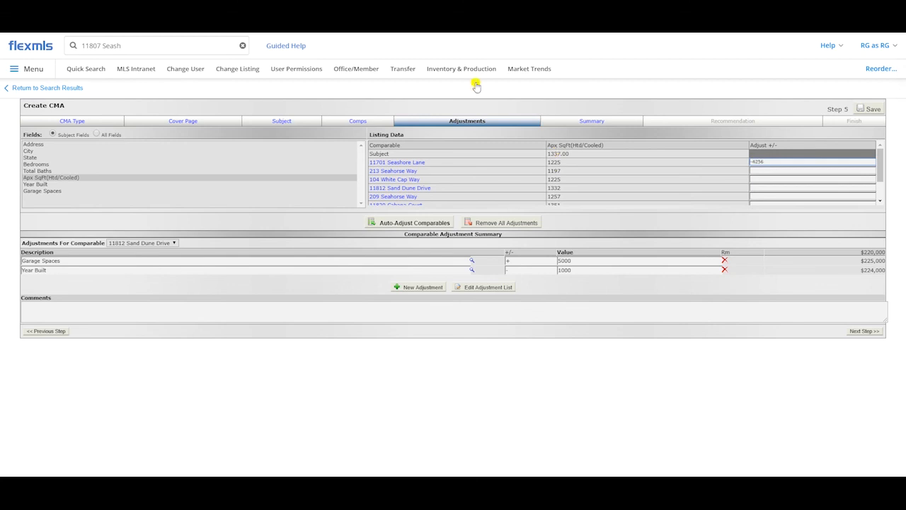
left_click(724, 234)
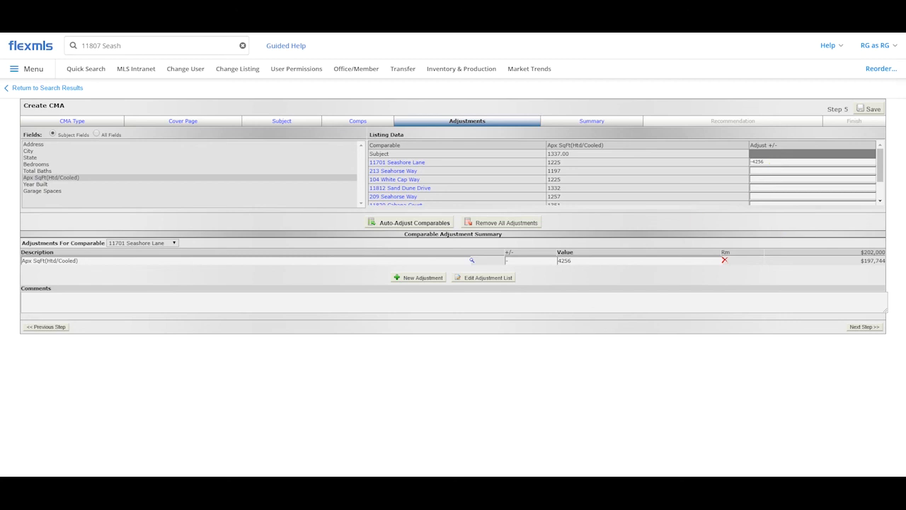
key("alt+Tab")
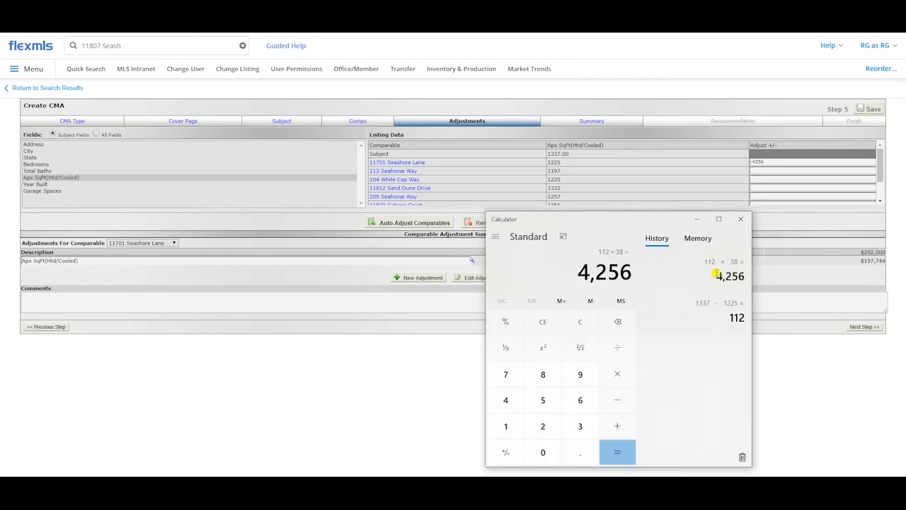
left_click(740, 219)
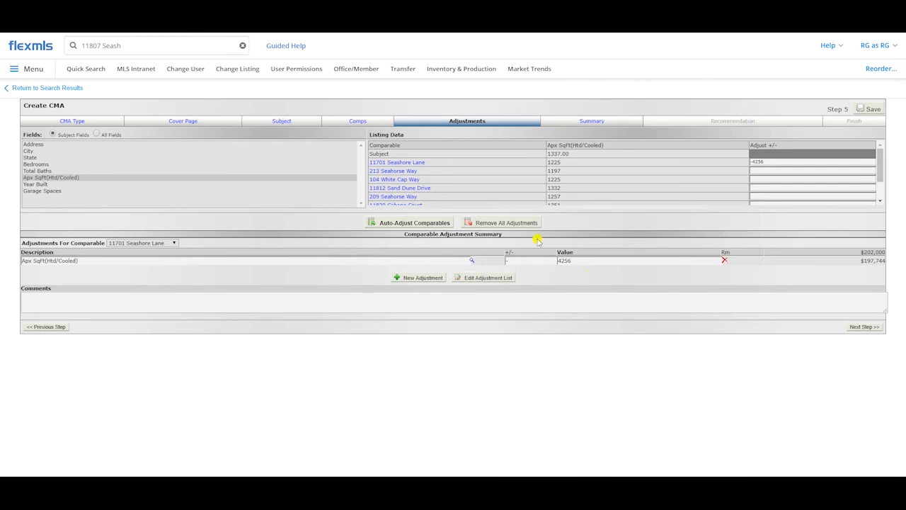
Step: Remove all adjustments from the comparables, and delete every saved automatic adjustment from the adjustment list
left_click(512, 223)
left_click(499, 74)
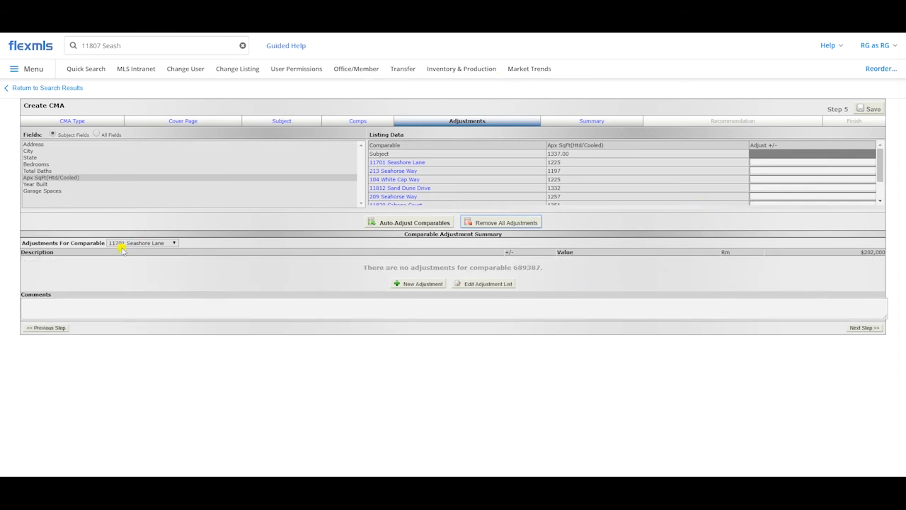
left_click(484, 287)
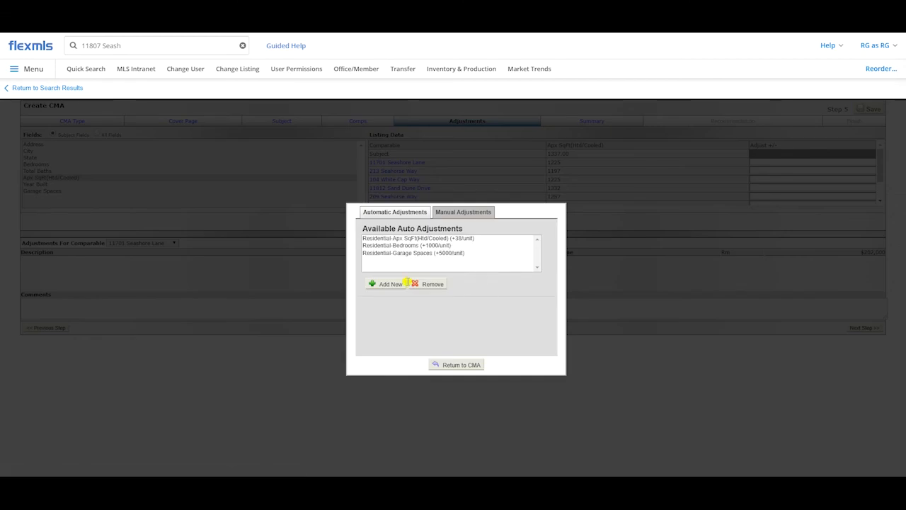
left_click(420, 239)
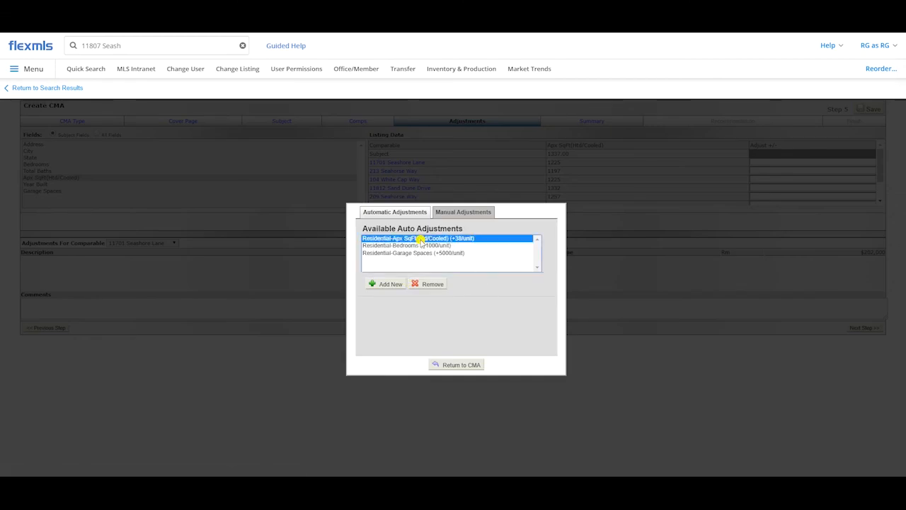
left_click(431, 283)
left_click(424, 238)
left_click(430, 284)
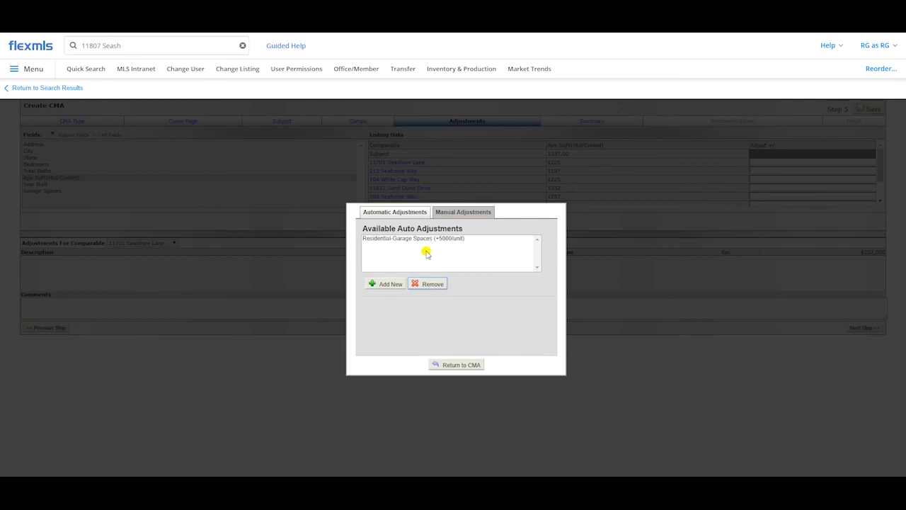
left_click(425, 238)
left_click(431, 282)
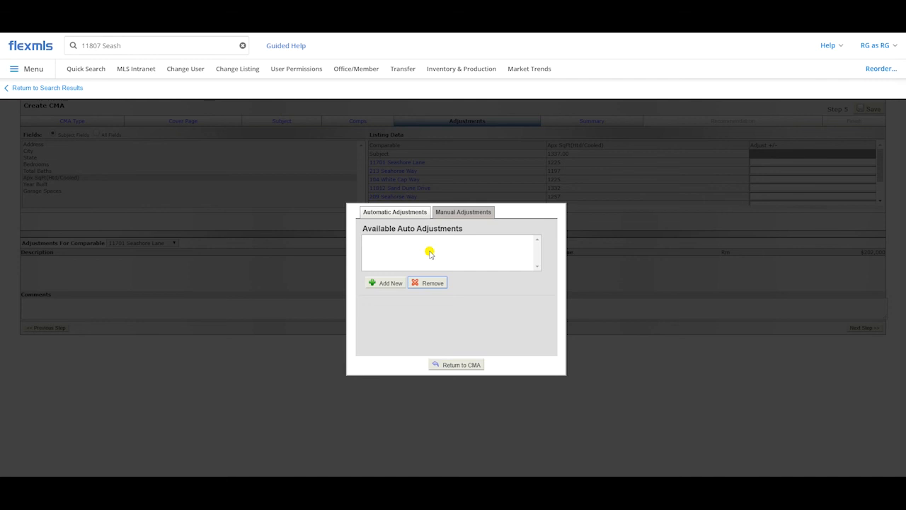
Step: Add an automatic adjustment for Residential Apx SqFt(Htd/Cooled) with a value of +38 per unit and save it
left_click(374, 283)
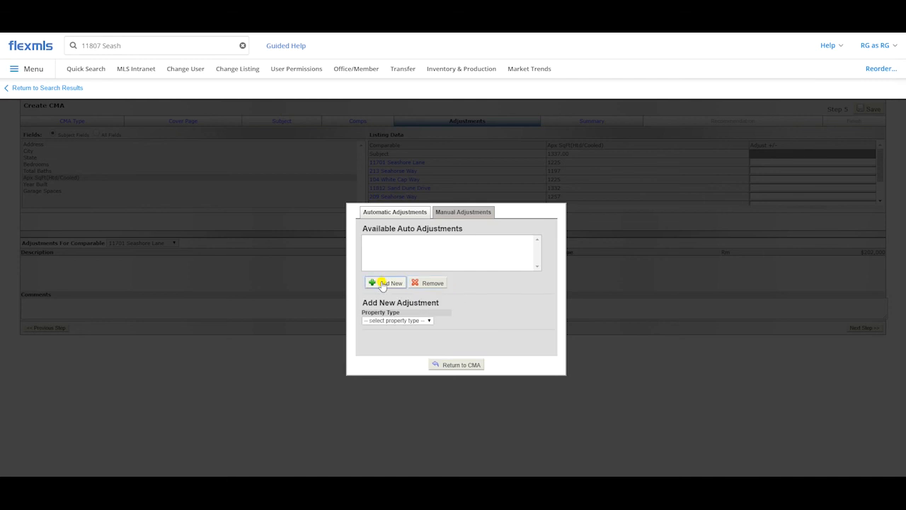
left_click(405, 321)
left_click(392, 346)
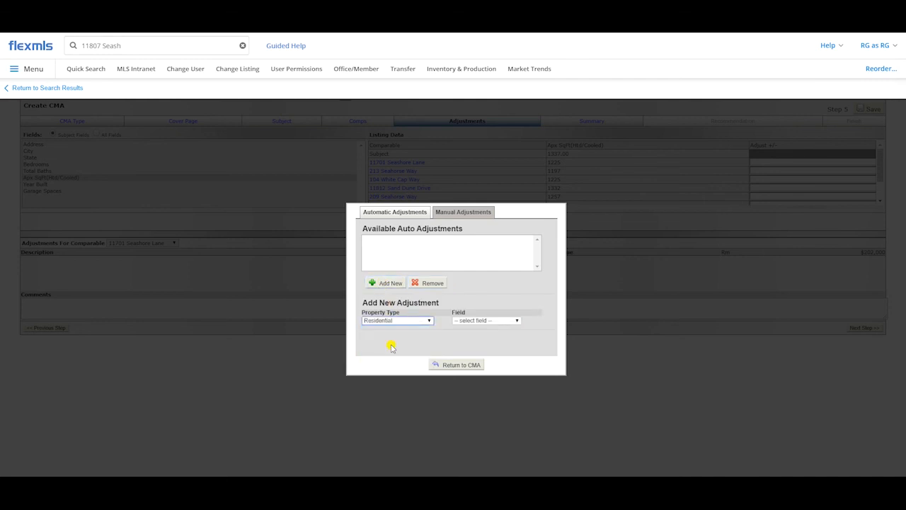
left_click(471, 320)
scroll(471, 311, "down", 1)
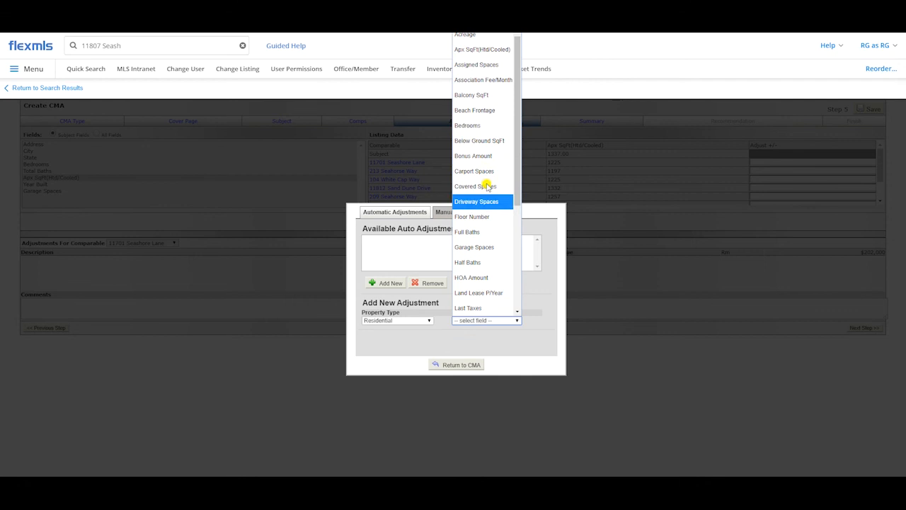
scroll(484, 213, "up", 1)
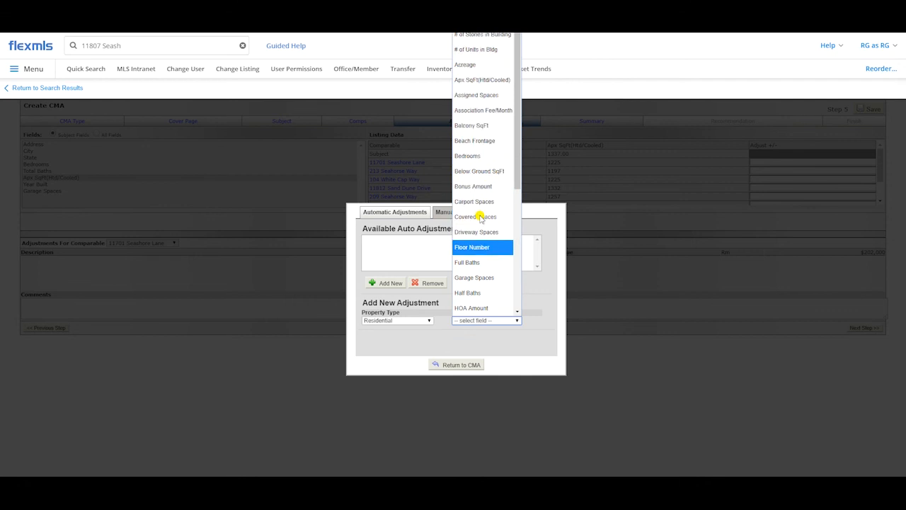
left_click(478, 80)
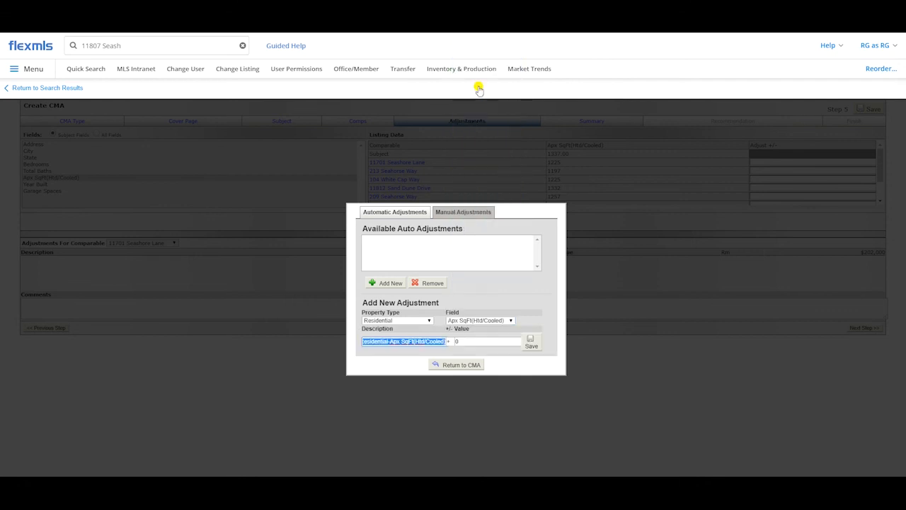
left_click(471, 340)
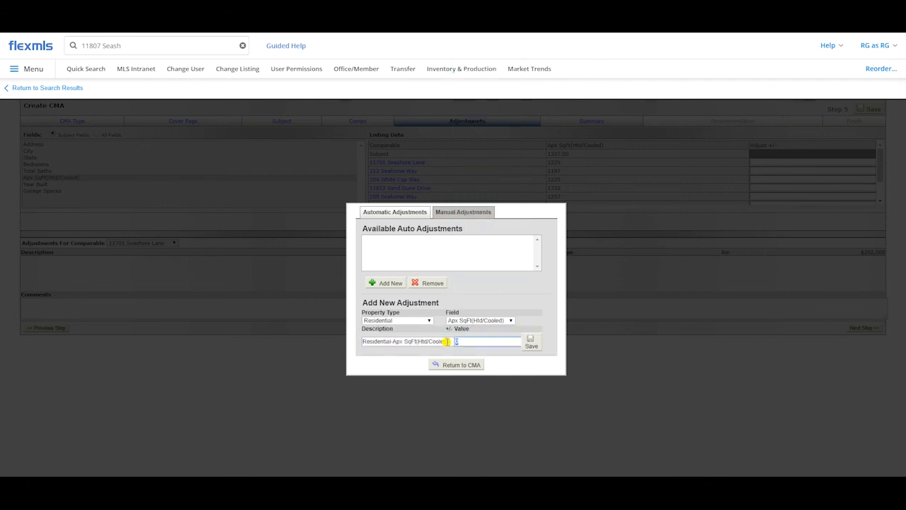
type("38")
left_click(531, 341)
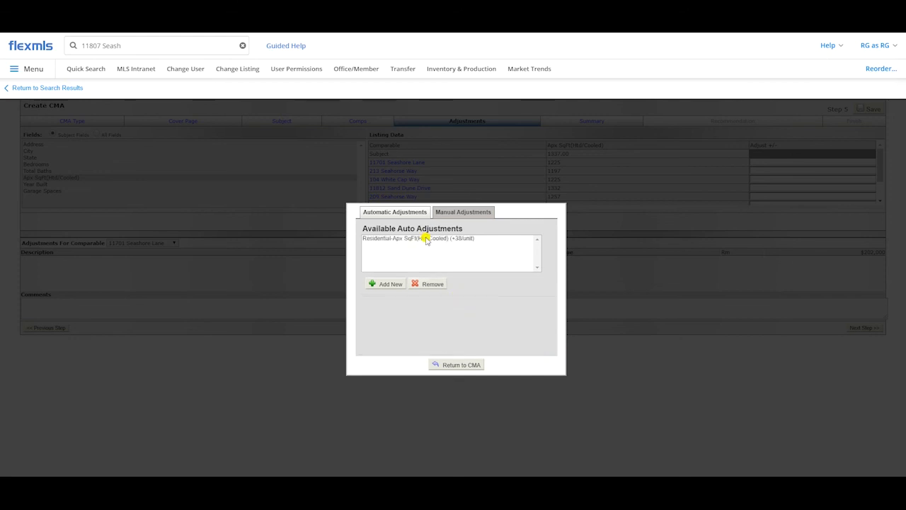
Step: Add an automatic adjustment for Residential Garage Spaces with a value of +5000 per unit and save it
left_click(395, 283)
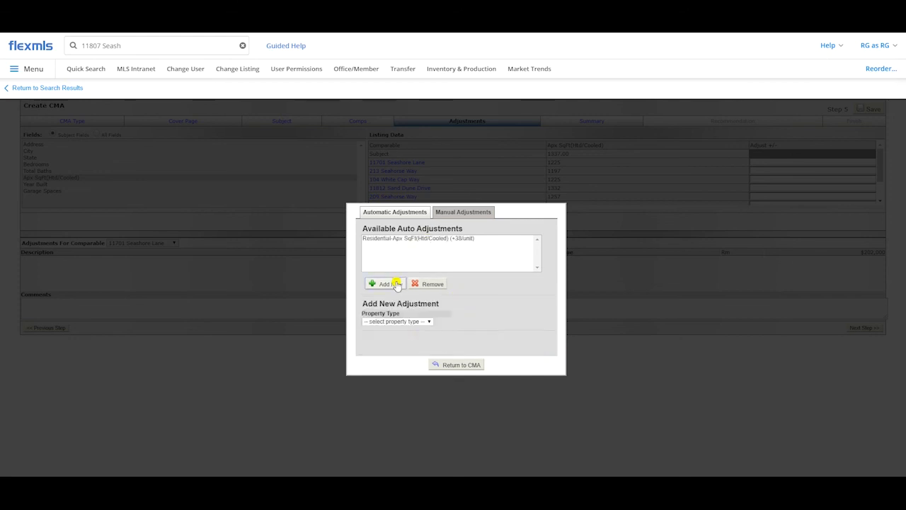
left_click(408, 324)
left_click(400, 348)
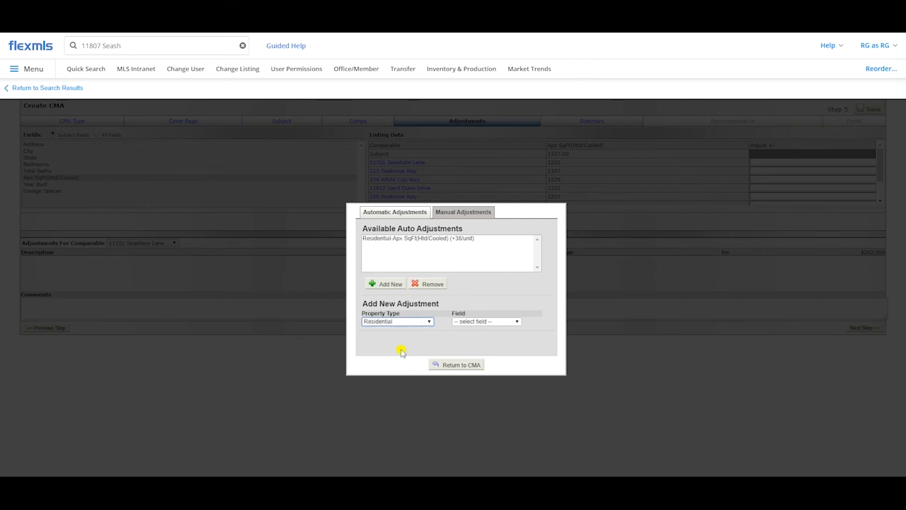
left_click(464, 325)
scroll(467, 205, "down", 3)
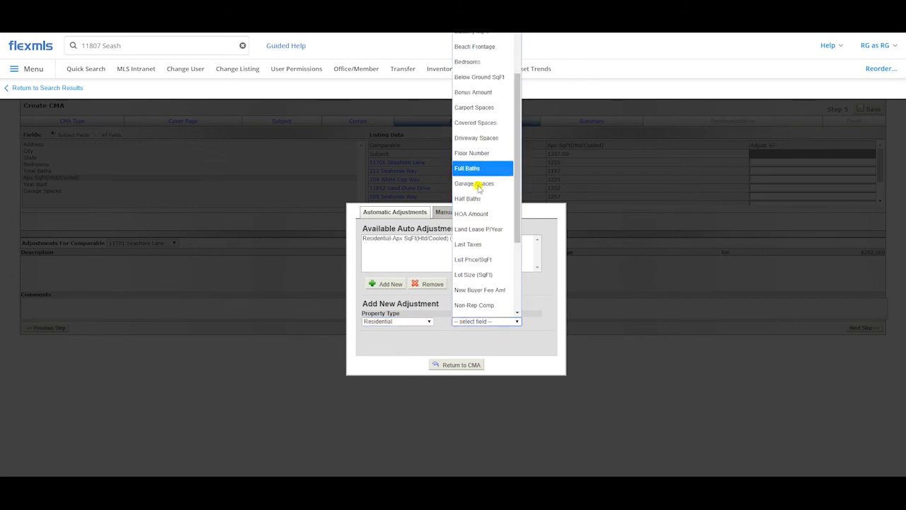
left_click(479, 185)
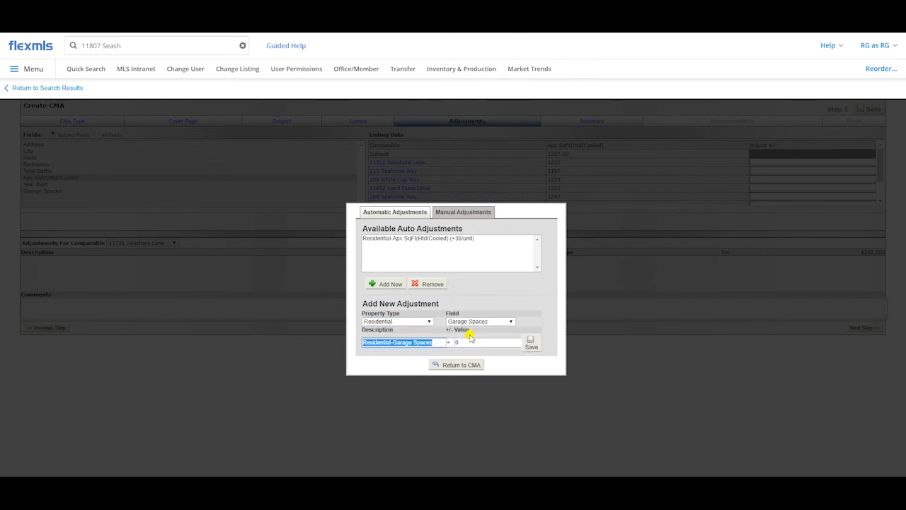
key("Tab")
type("5000")
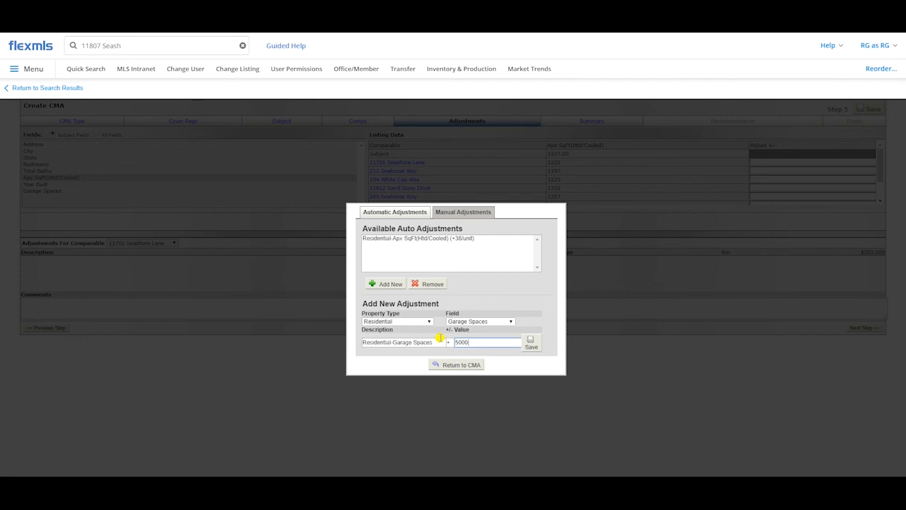
left_click(530, 343)
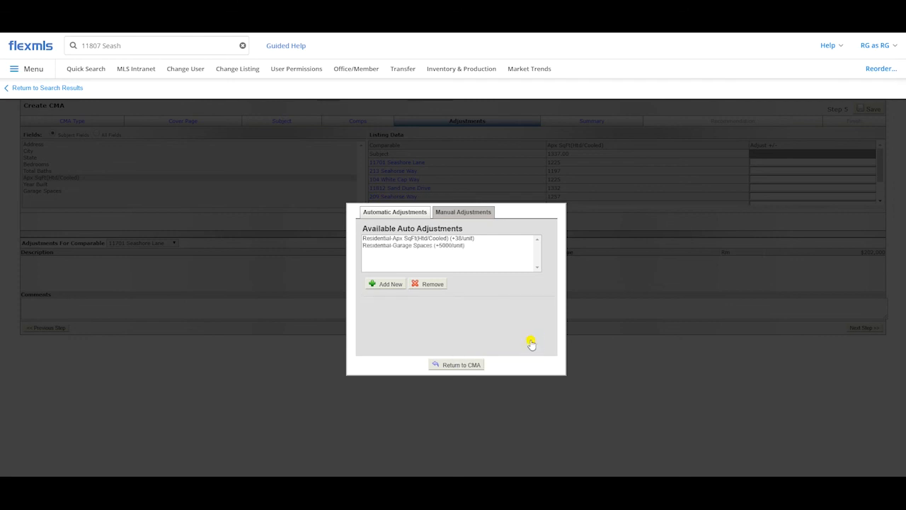
Step: Add an automatic adjustment for Residential Year Built with a value of +500 per unit and save it
left_click(391, 284)
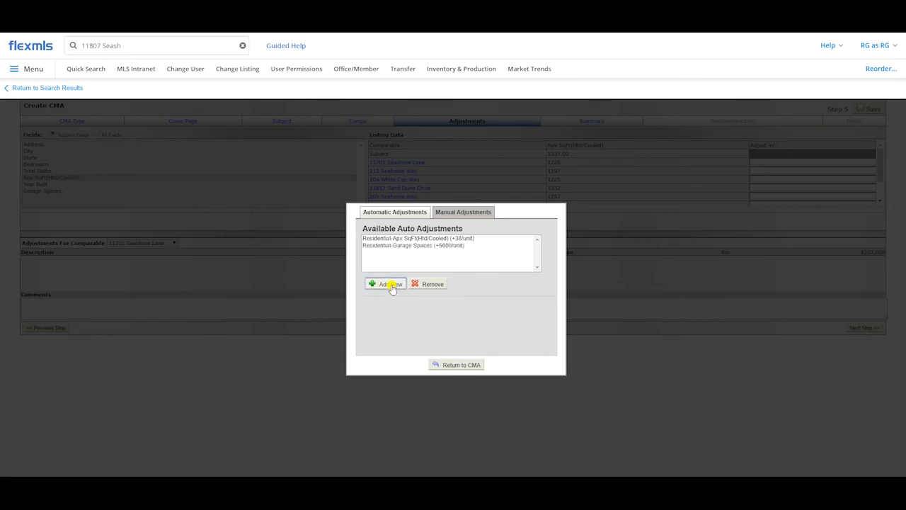
left_click(399, 322)
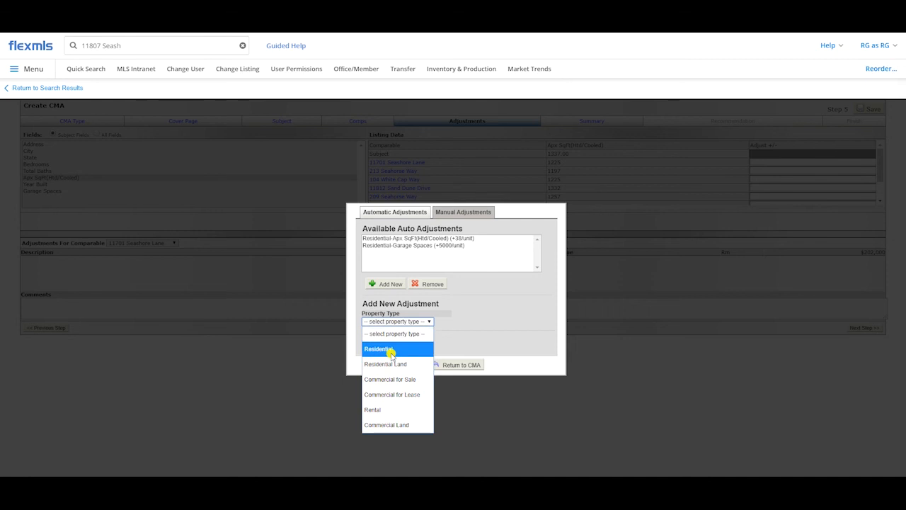
left_click(382, 348)
left_click(479, 322)
scroll(480, 281, "down", 4)
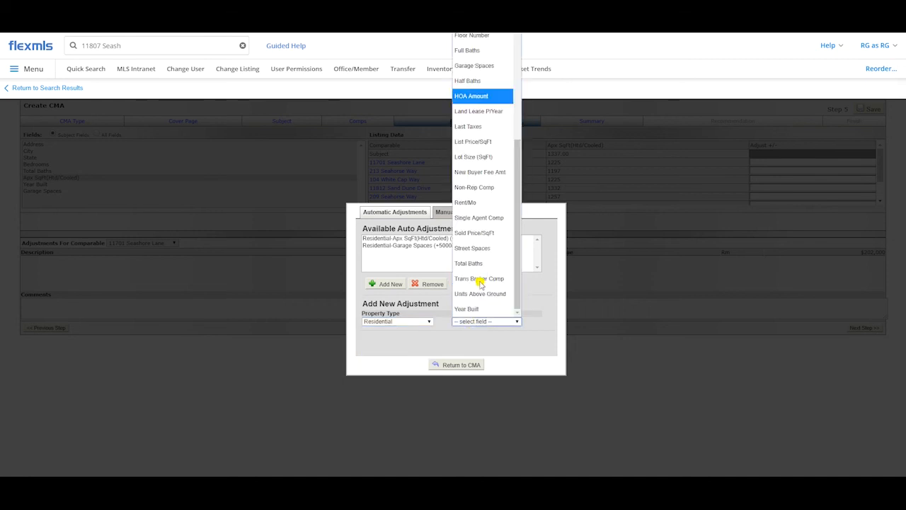
left_click(484, 307)
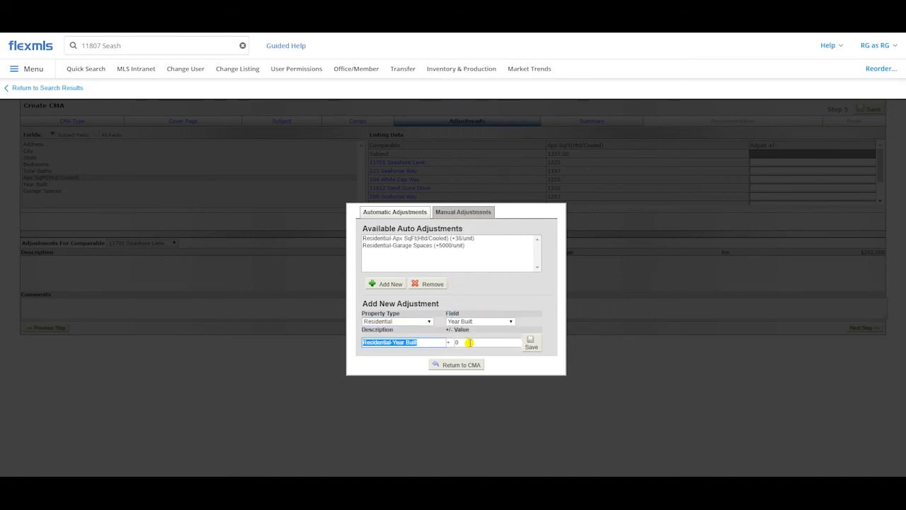
left_click(467, 343)
type("50")
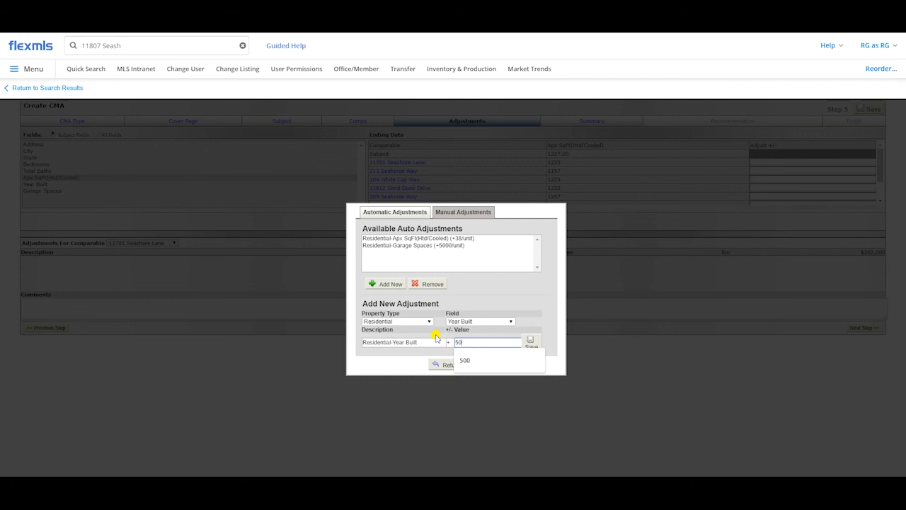
type("0")
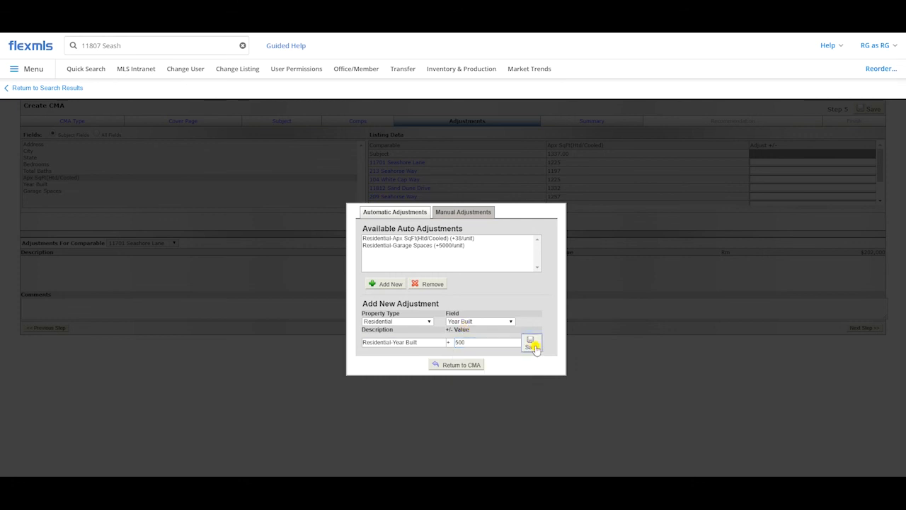
left_click(532, 344)
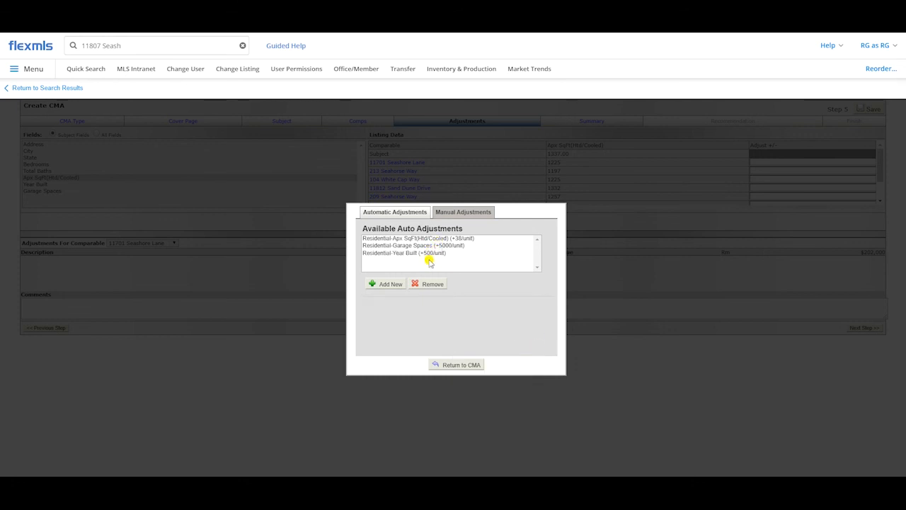
Step: Return to the CMA and auto-adjust all comparables using the saved adjustment rules
left_click(450, 366)
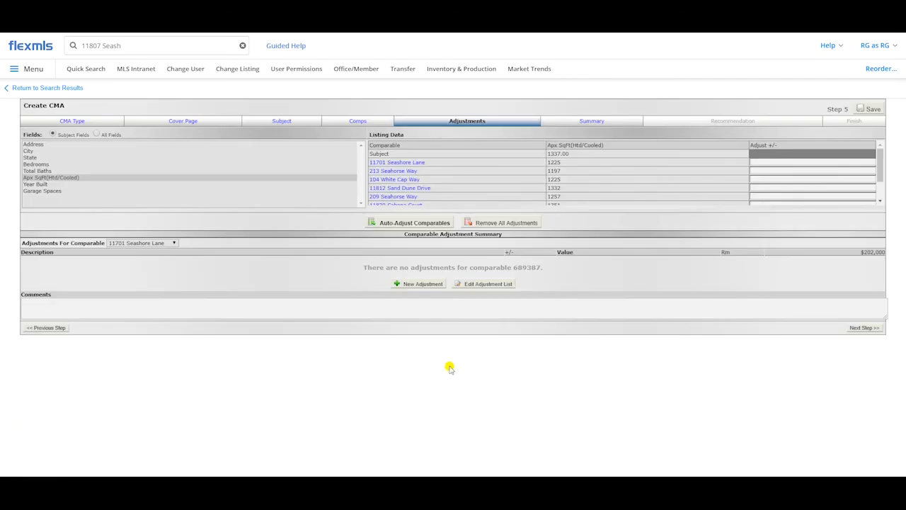
left_click(406, 224)
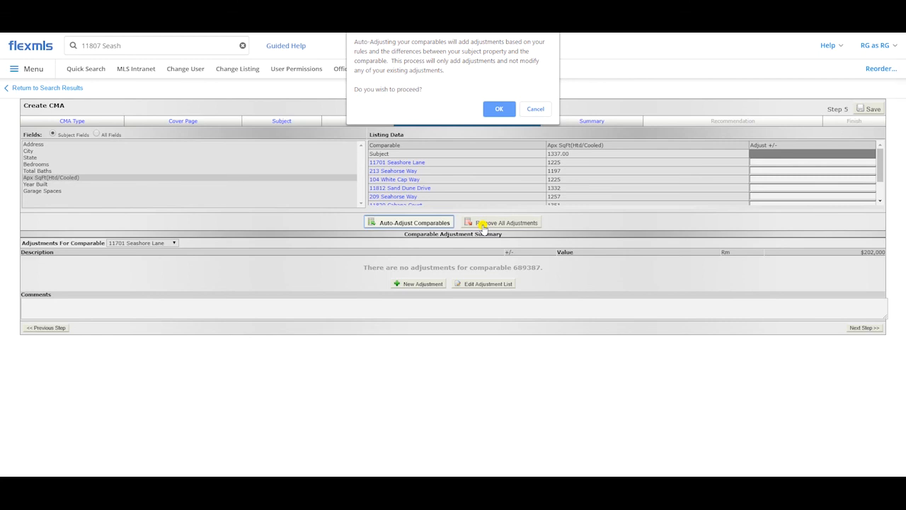
left_click(499, 109)
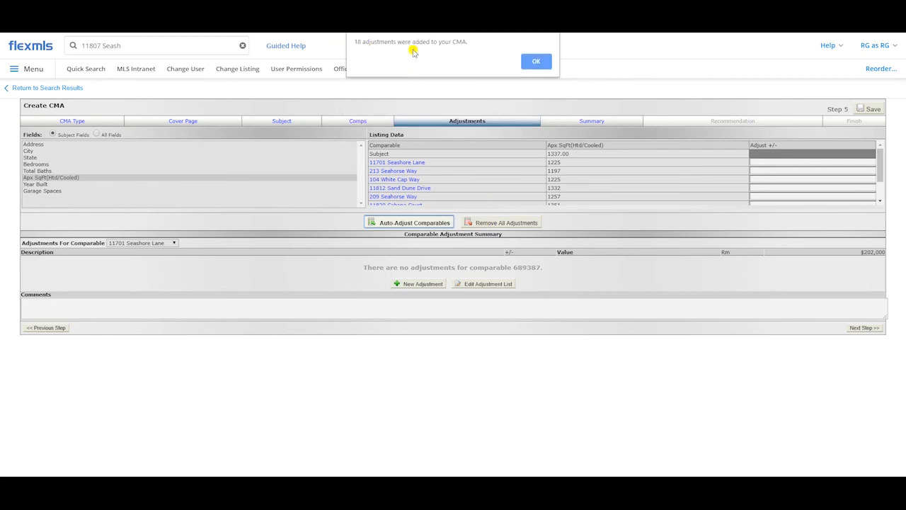
left_click(535, 61)
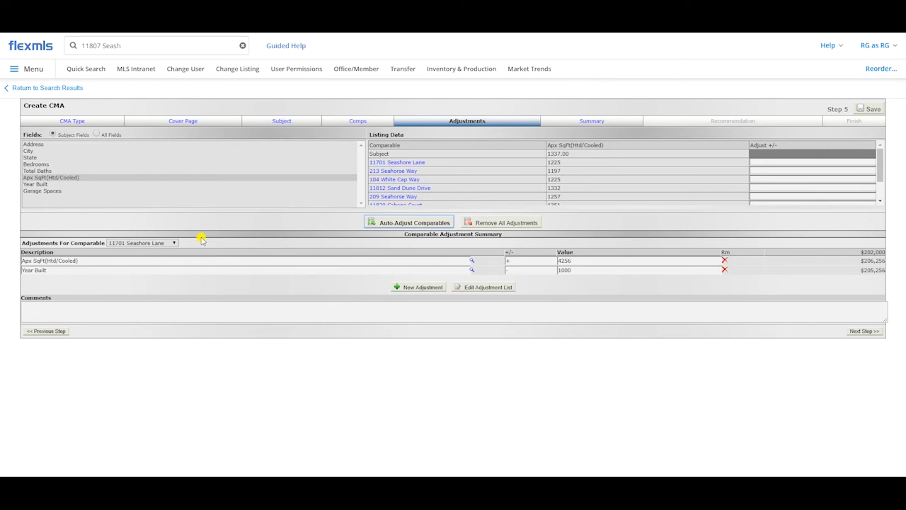
Step: Review the adjustments for the second comparable on Seahorse Way and the seventh comparable on Cabana Court
left_click(168, 243)
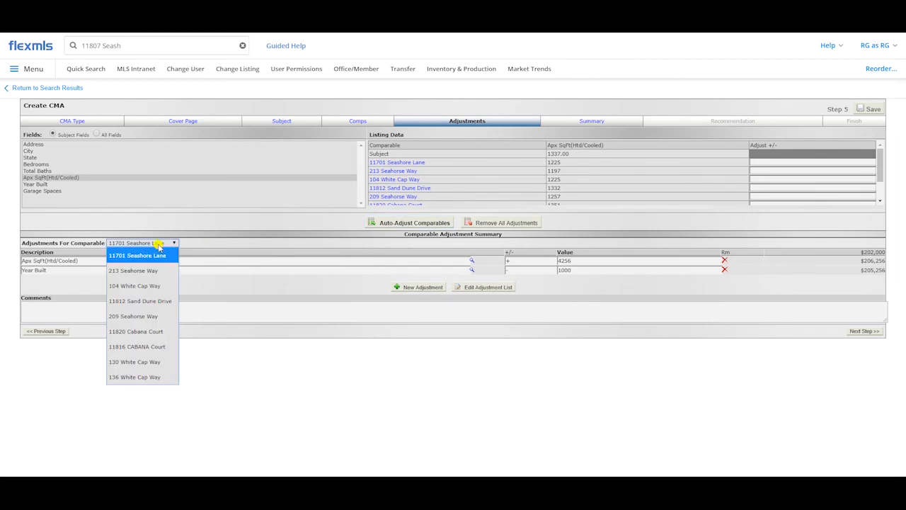
left_click(133, 271)
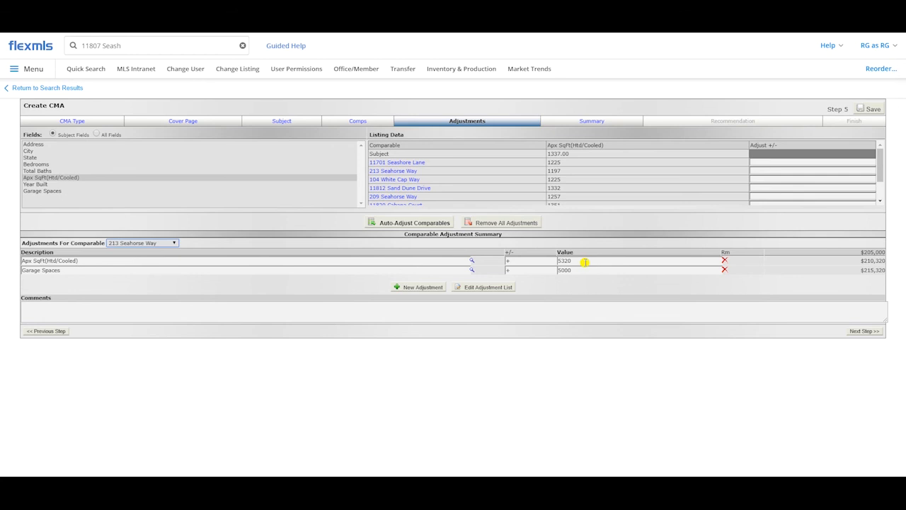
left_click(121, 242)
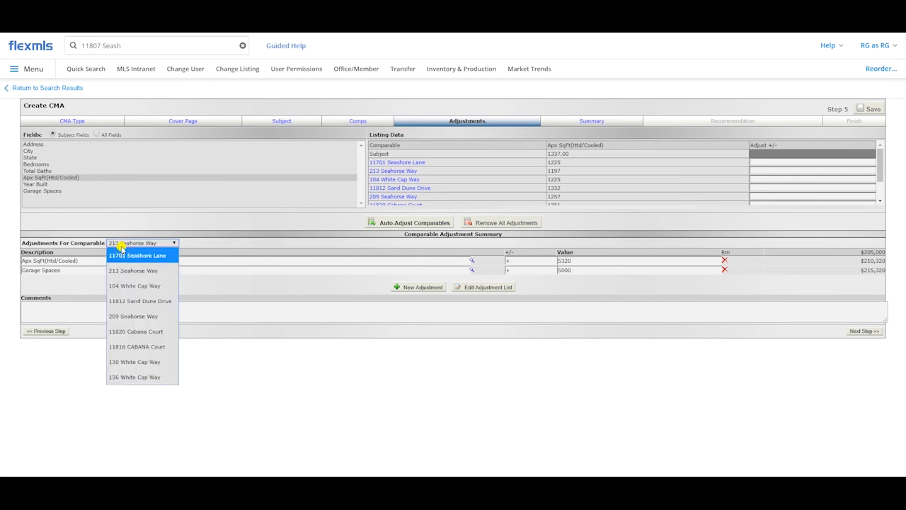
left_click(131, 348)
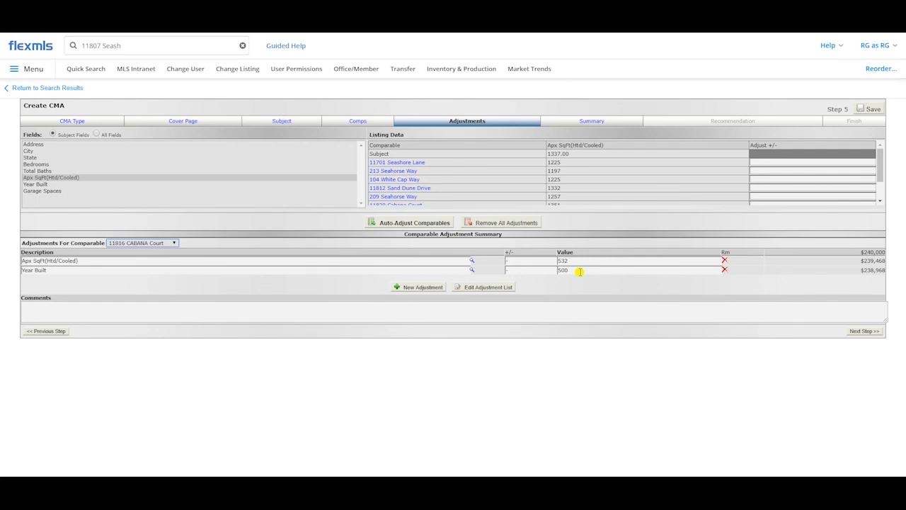
Step: Set the Residential Apx SqFt(Htd/Cooled) automatic adjustment to 50 per unit, save it and return to the CMA
left_click(482, 286)
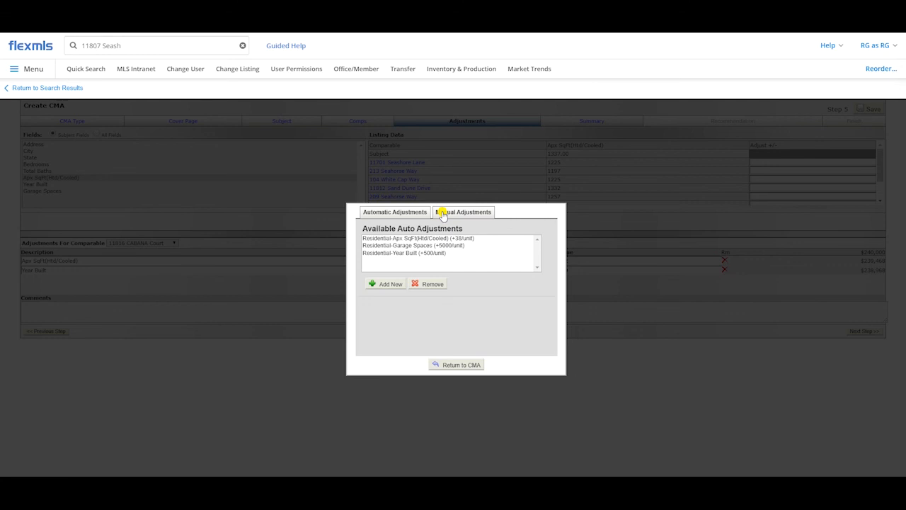
left_click(448, 245)
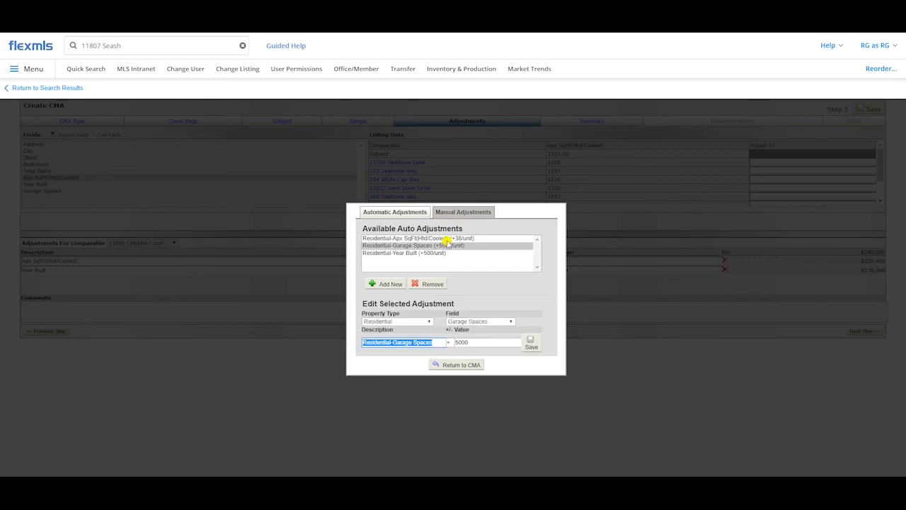
left_click(427, 254)
left_click(425, 238)
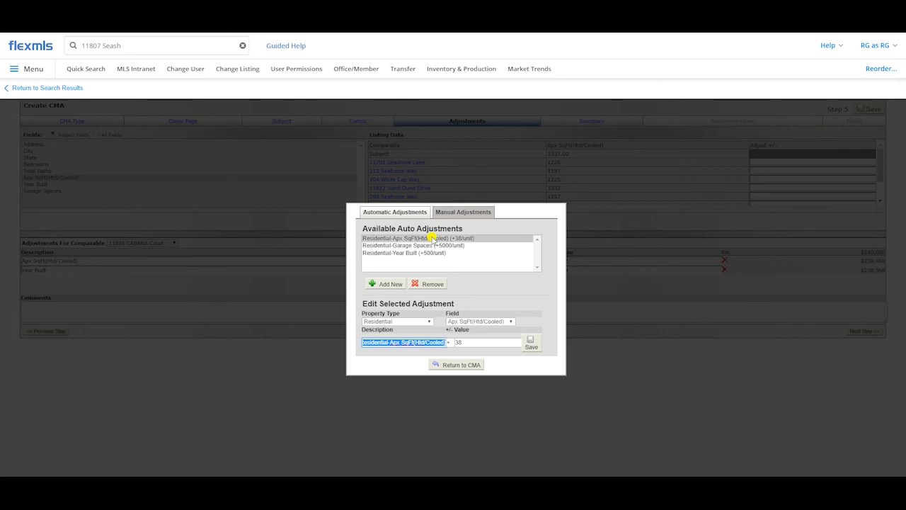
double_click(468, 342)
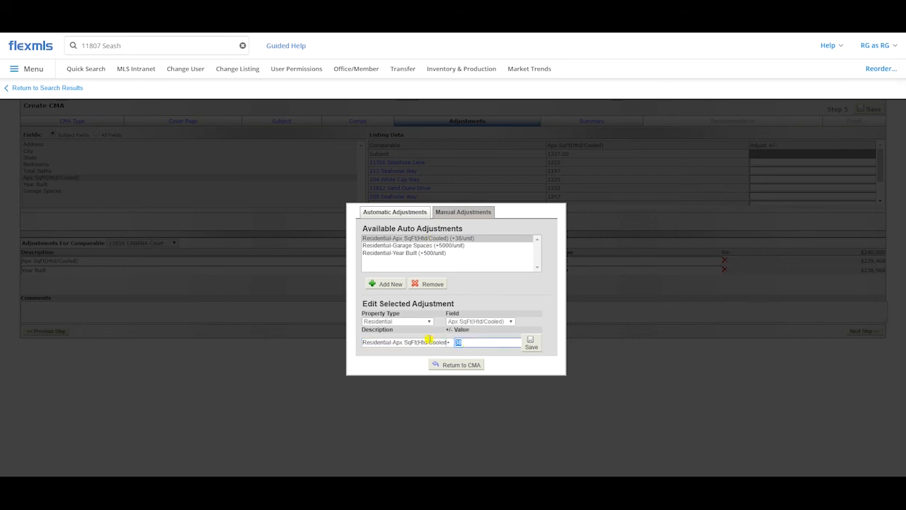
type("50")
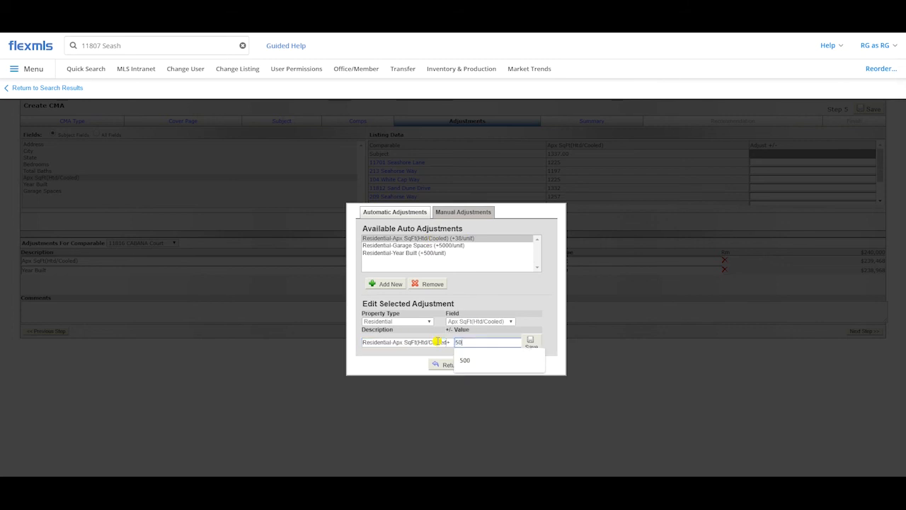
left_click(530, 343)
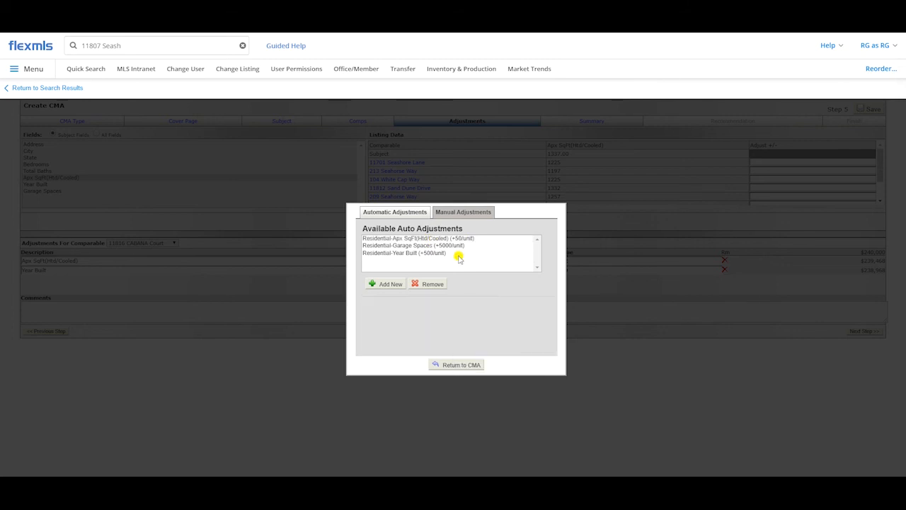
left_click(456, 365)
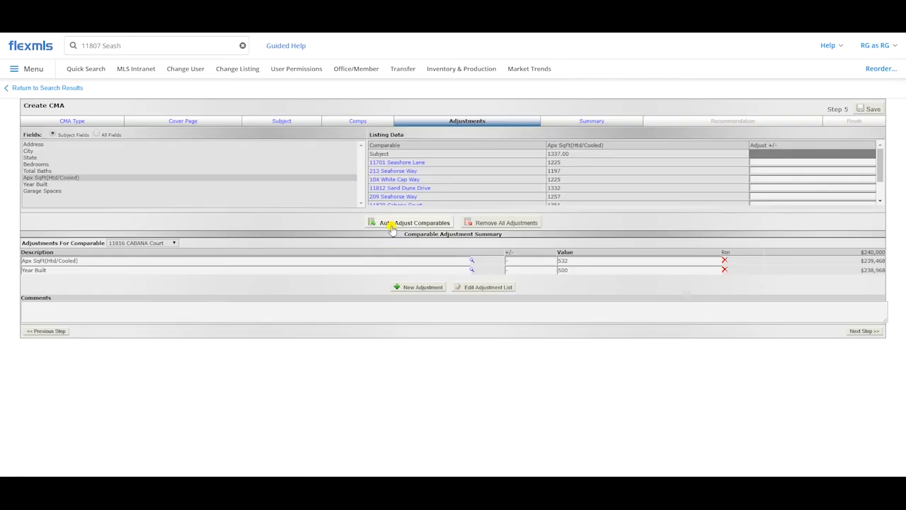
Step: Check the Apx SqFt(Htd/Cooled) entry in the automatic adjustment list and return to the CMA
left_click(470, 287)
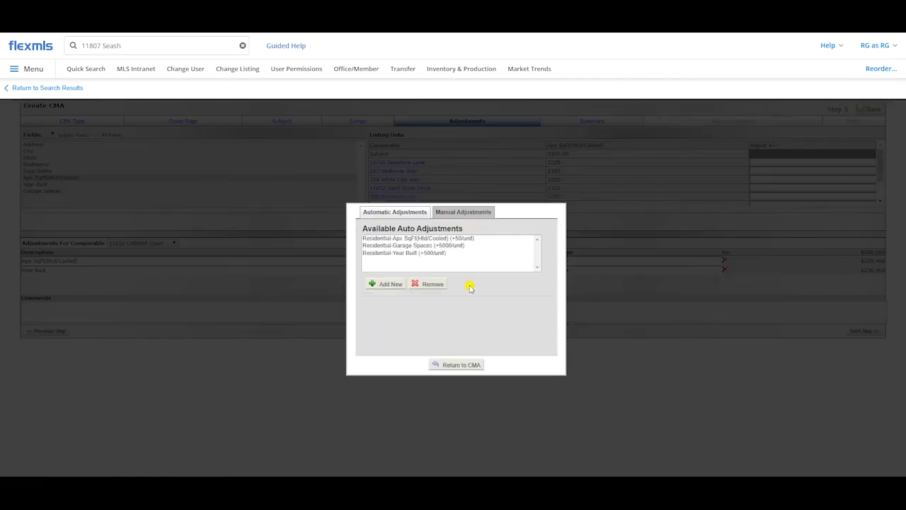
left_click(457, 238)
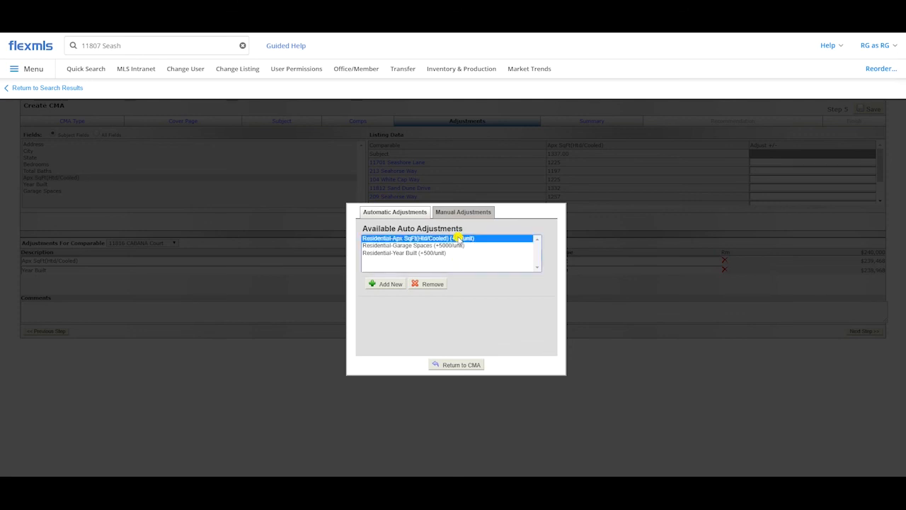
left_click(462, 365)
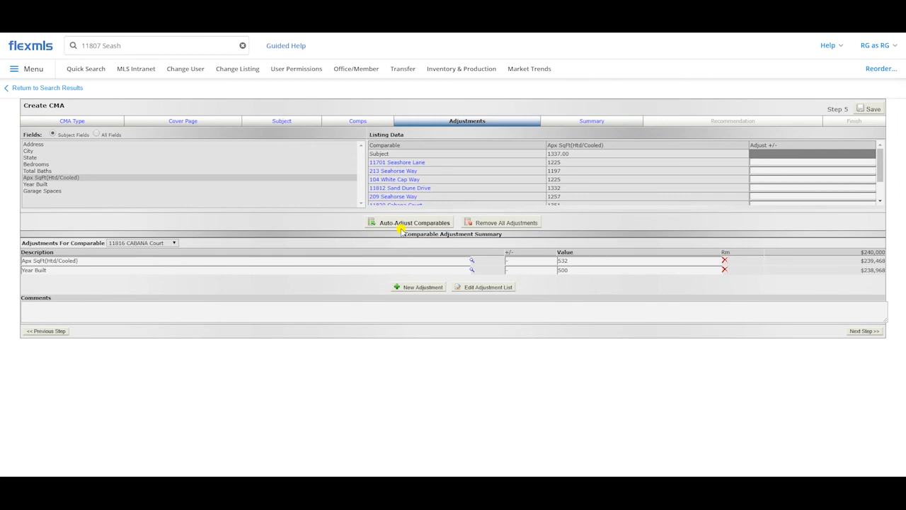
Step: Enable the $/x calculation for the subject property's Apx SqFt(Htd/Cooled) field and go back to the Adjustments step
left_click(271, 124)
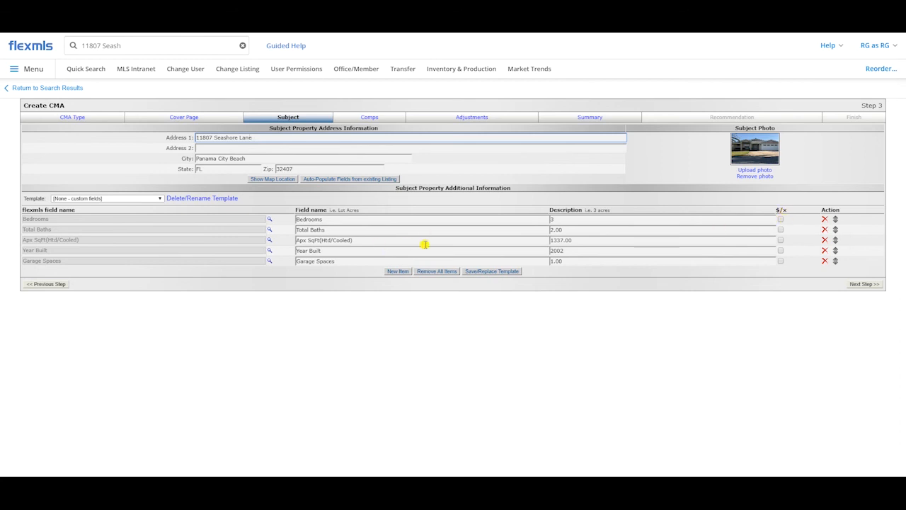
left_click(779, 242)
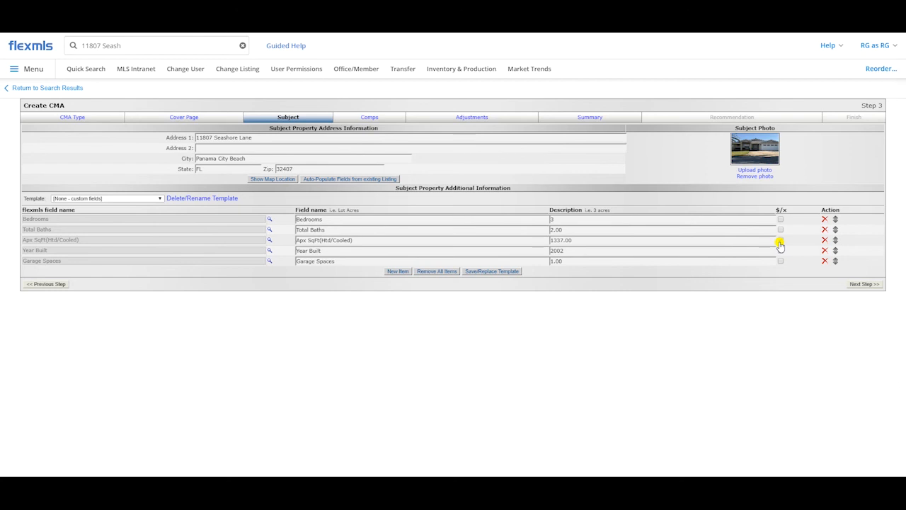
left_click(780, 241)
left_click(489, 119)
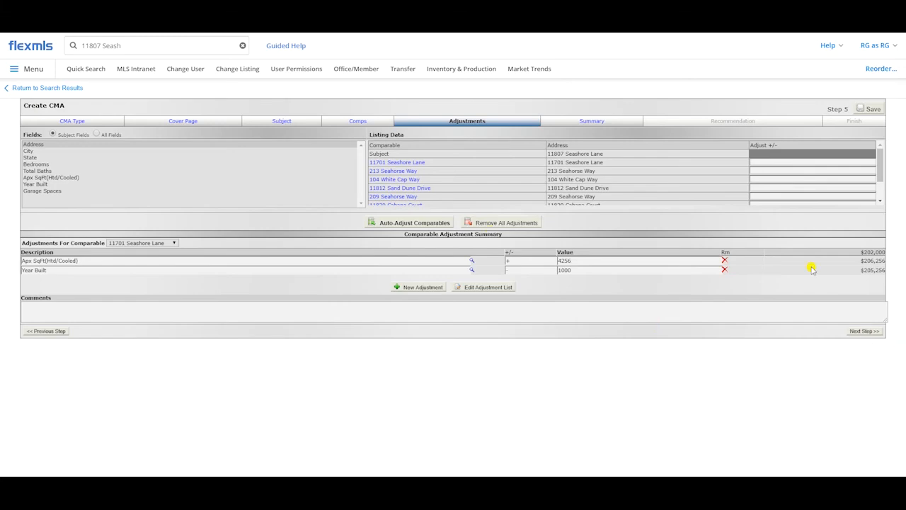
Step: Review the CMA summary's price analysis, including the adjusted prices and the comparison based on Apx SqFt(Htd/Cooled)
left_click(599, 122)
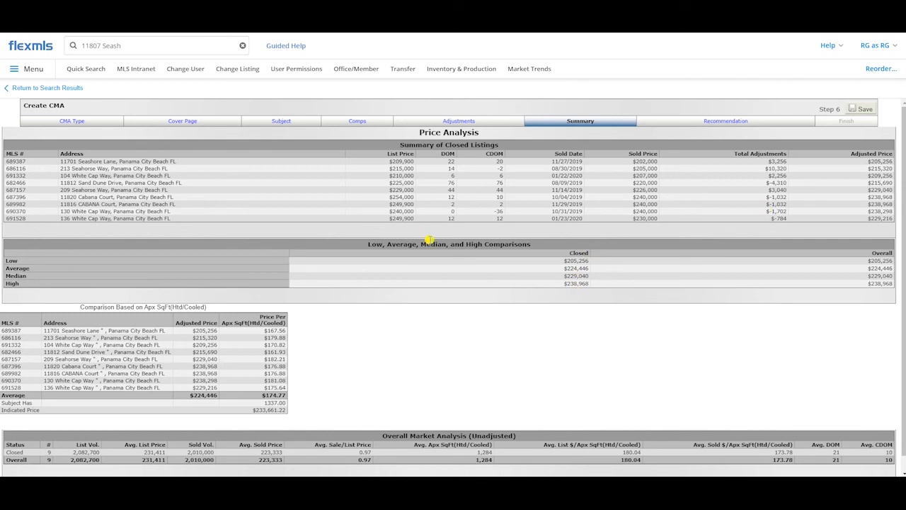
scroll(417, 235, "down", 1)
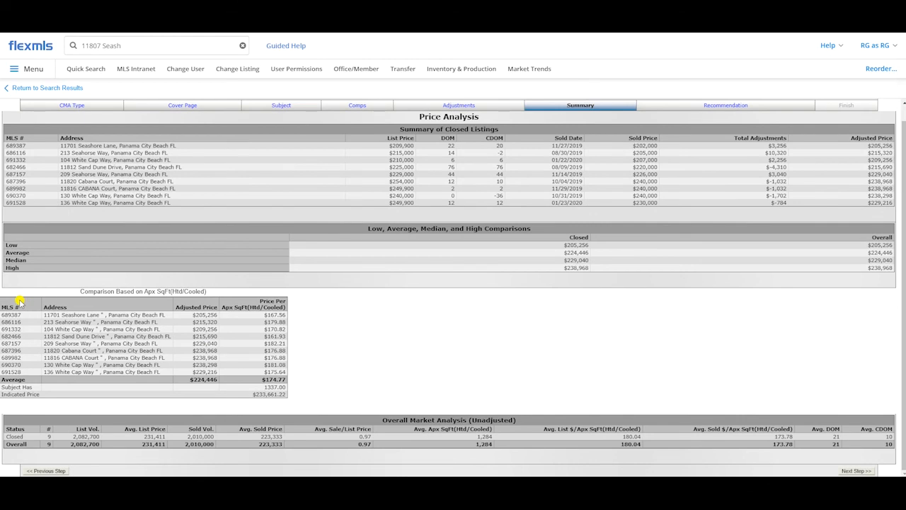
left_click_drag(20, 303, 287, 389)
left_click(291, 390)
scroll(628, 356, "up", 1)
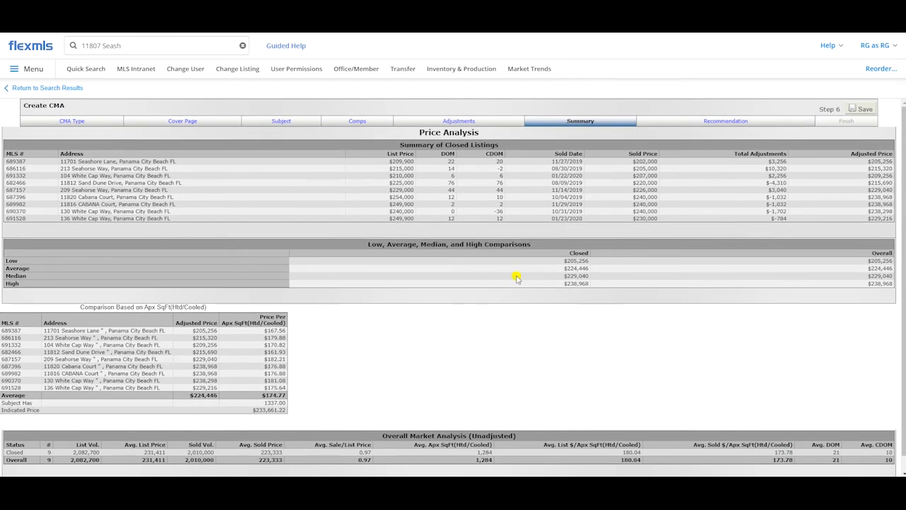
scroll(687, 321, "down", 1)
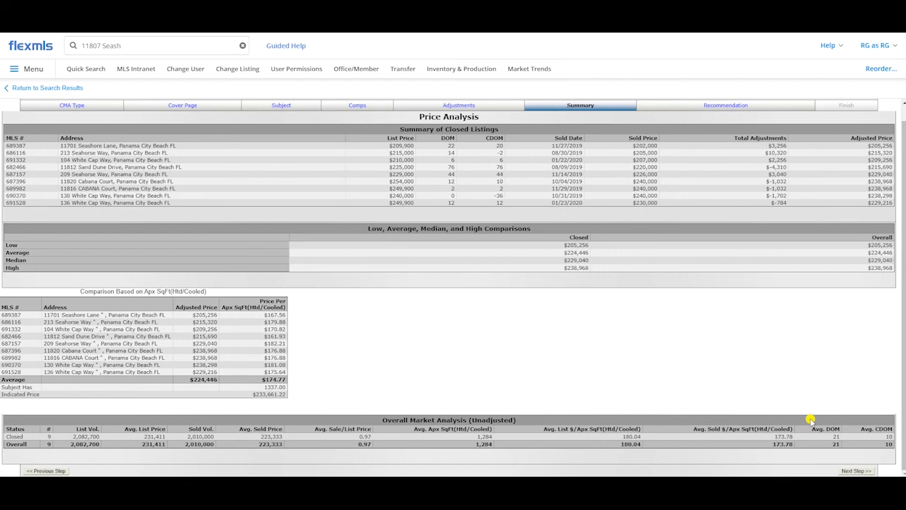
Step: Proceed to the listing price recommendation and check the low, high and recommended prices
left_click(854, 471)
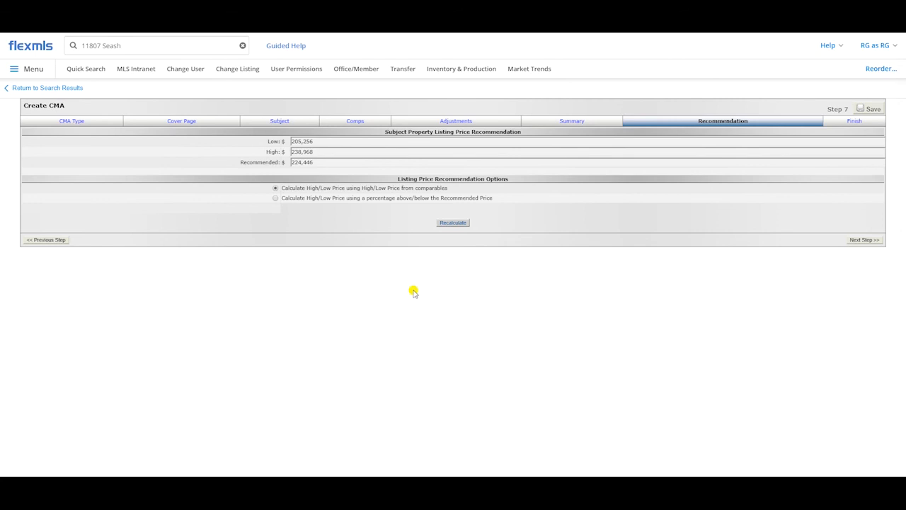
left_click(321, 144)
left_click(323, 152)
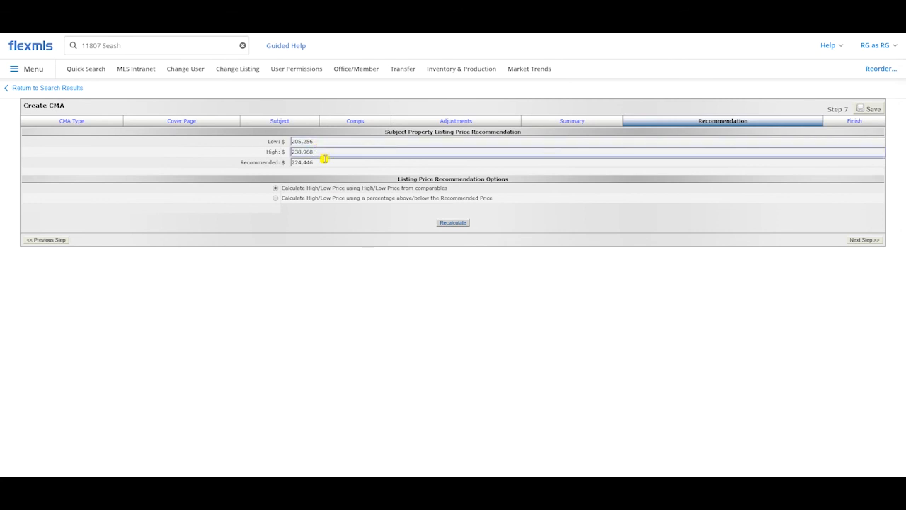
left_click(323, 161)
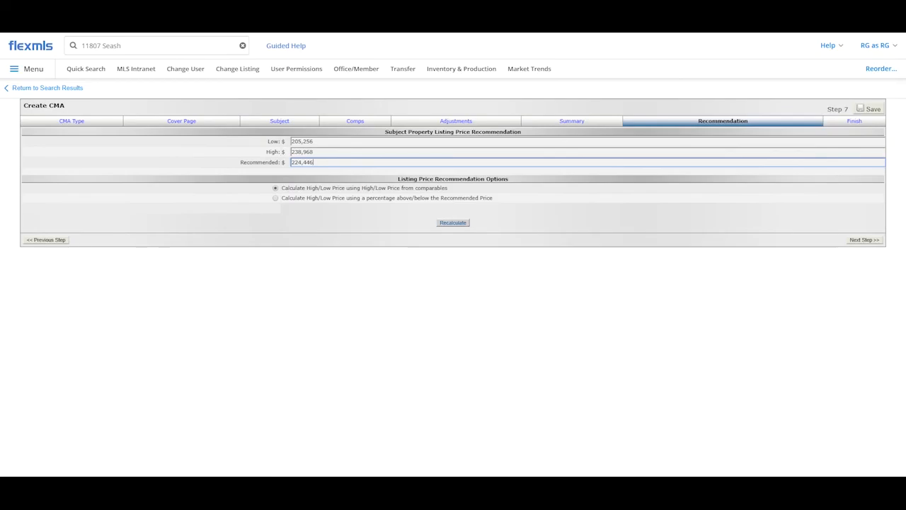
Step: Set the listing price recommendation to 205,250 low, 239,000 high and 224,500 recommended
left_click_drag(315, 143, 260, 136)
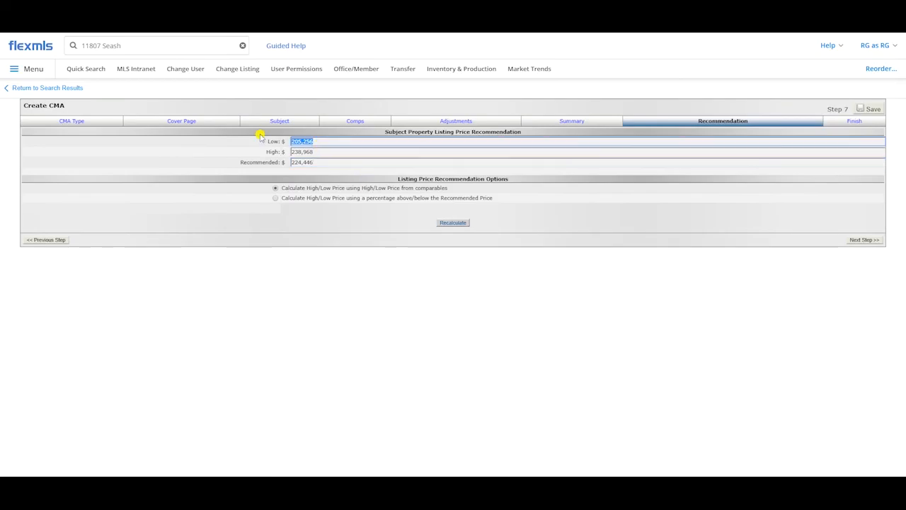
left_click(328, 143)
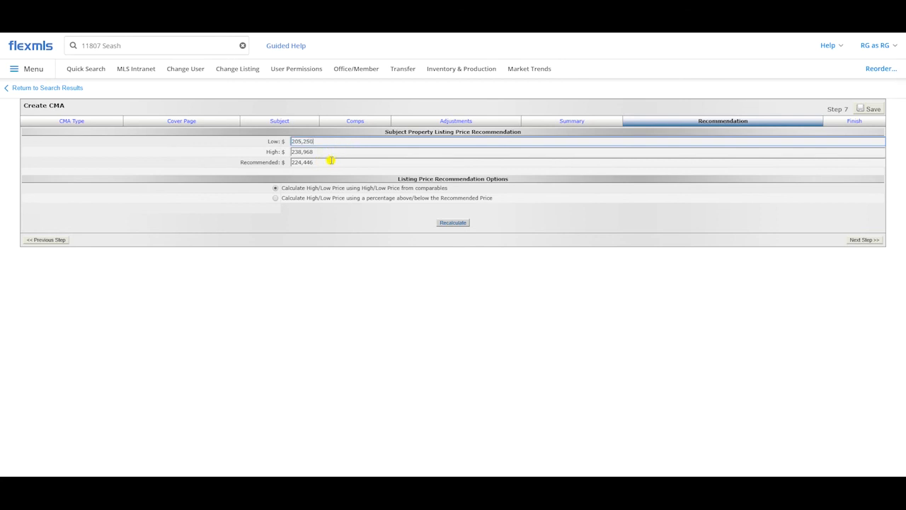
left_click(338, 154)
type("23")
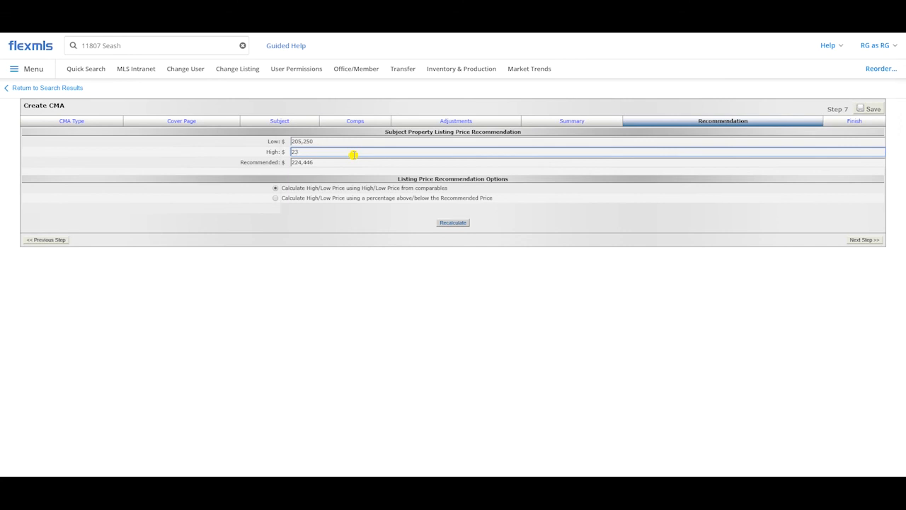
type("9,000")
left_click(352, 160)
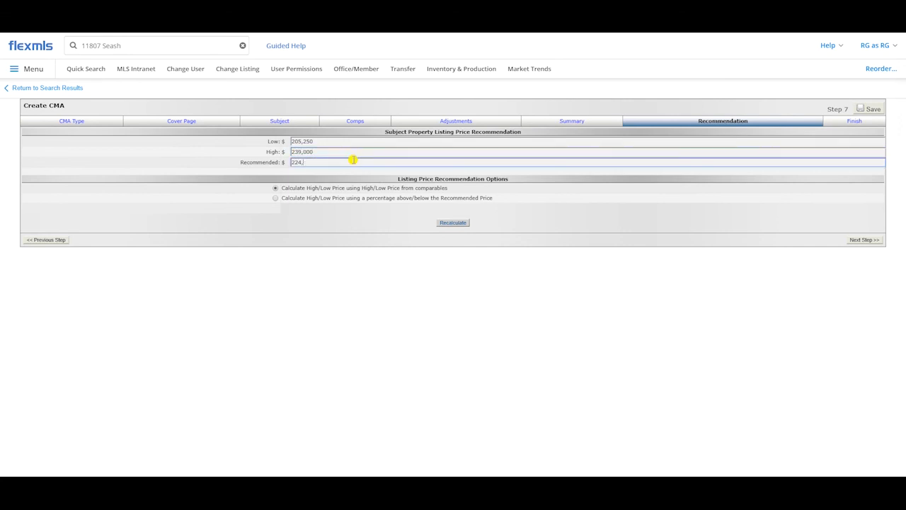
type("224,500")
left_click(174, 152)
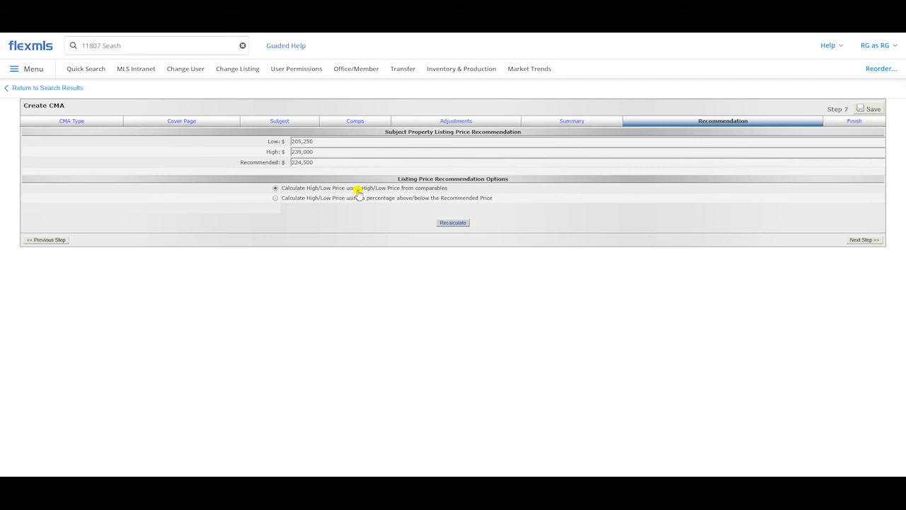
left_click(332, 140)
left_click(327, 150)
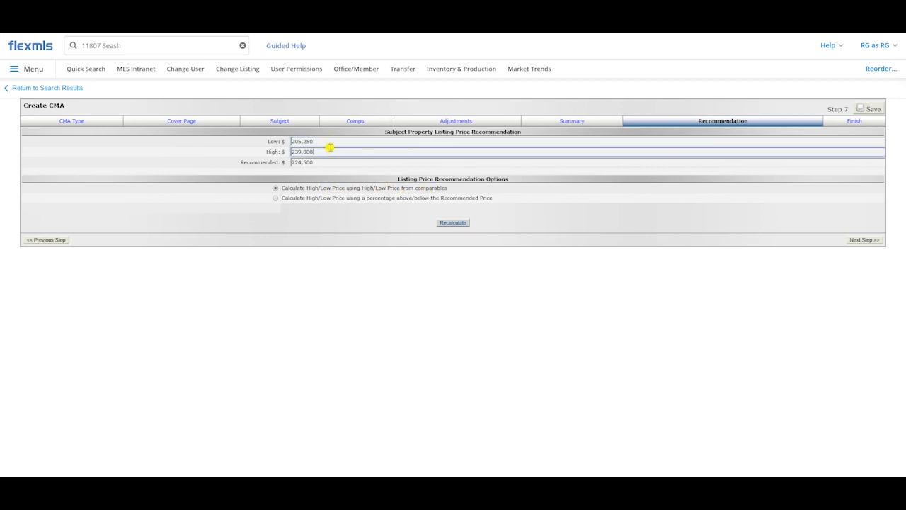
Step: Recalculate the high and low prices using a percentage above/below the recommended price
left_click(275, 198)
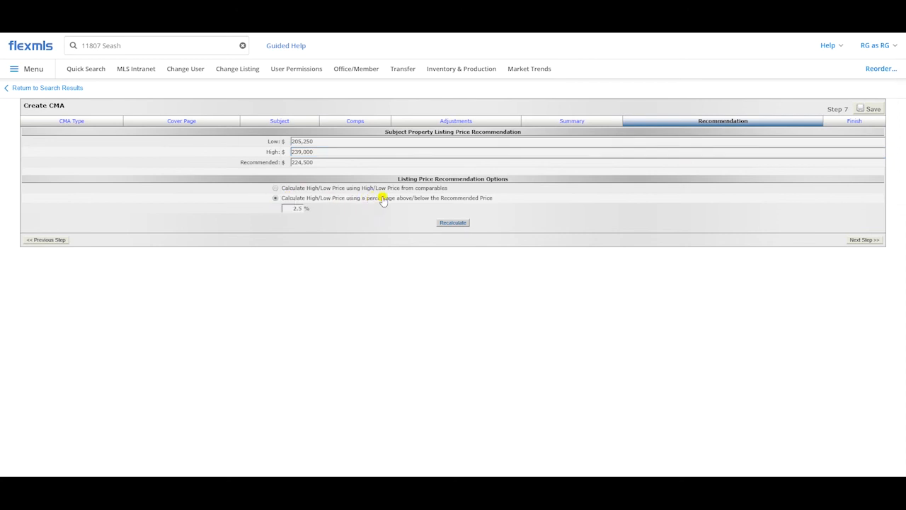
double_click(292, 208)
left_click(454, 224)
Step: Recalculate the recommendation using the high/low prices from comparables and proceed to the Finish step
left_click(315, 187)
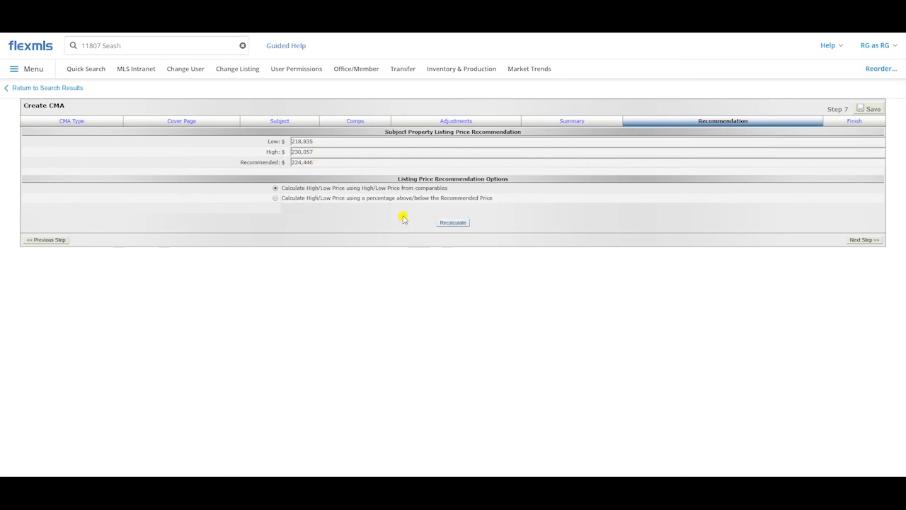
left_click(449, 223)
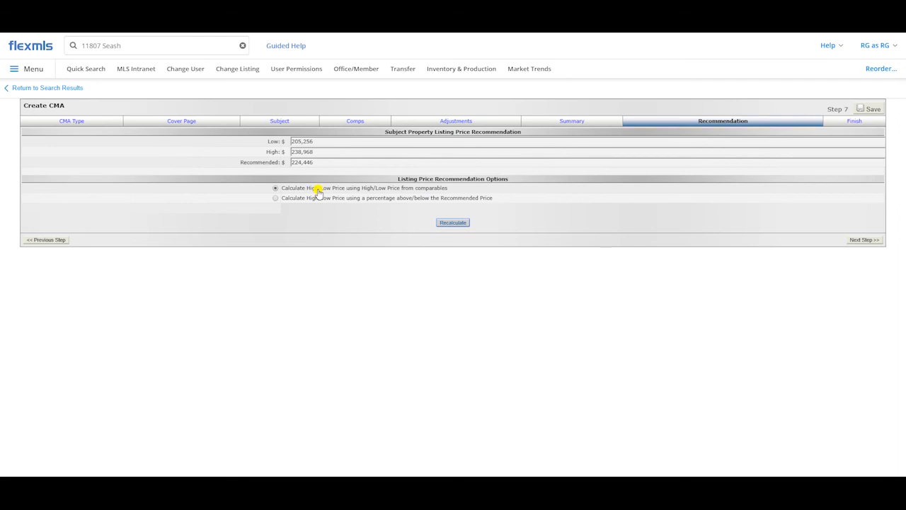
left_click(854, 240)
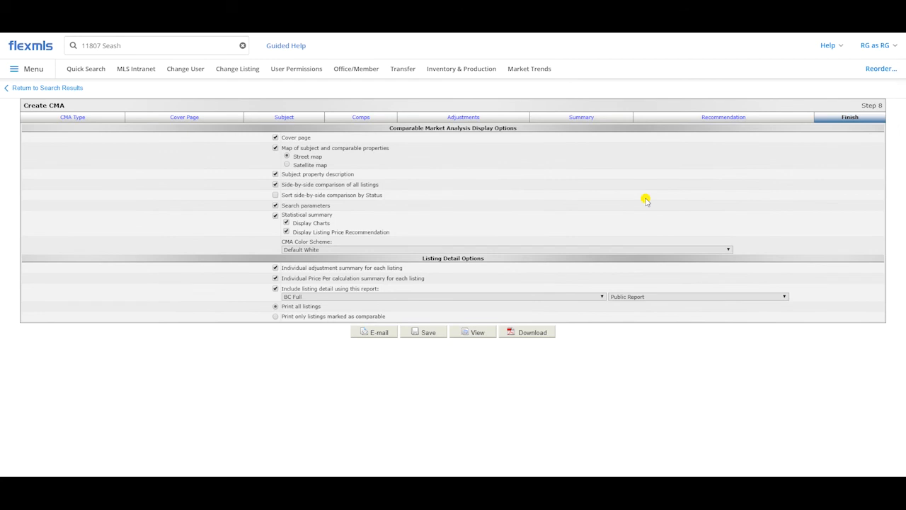
Step: Turn on sorting the side-by-side comparison by status and choose the satellite map, keeping search parameters included
left_click(275, 206)
left_click(275, 195)
left_click(325, 249)
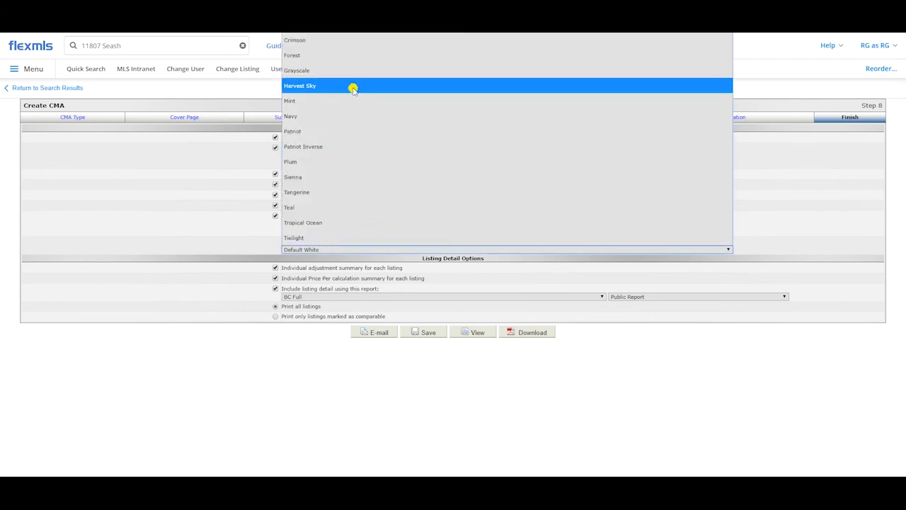
left_click(131, 164)
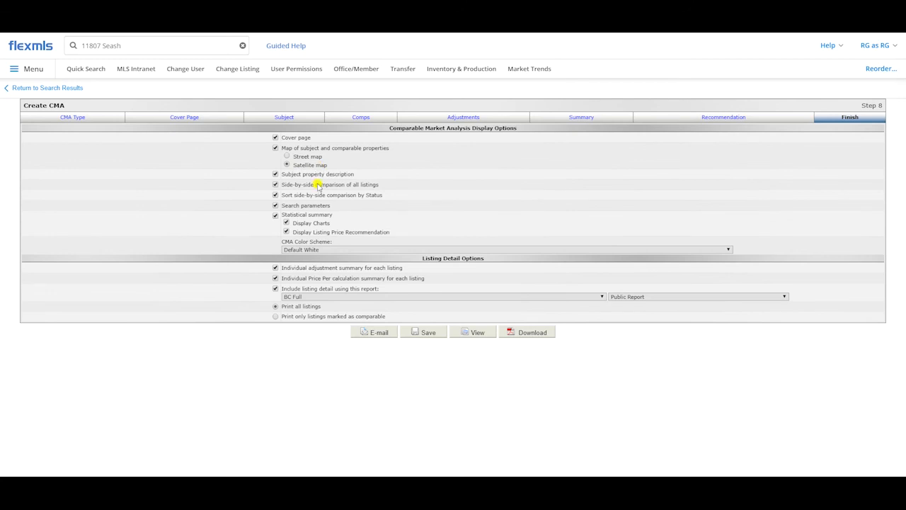
Step: Set the CMA color scheme to Teal and check the available listing detail reports, keeping BC Full
left_click(335, 249)
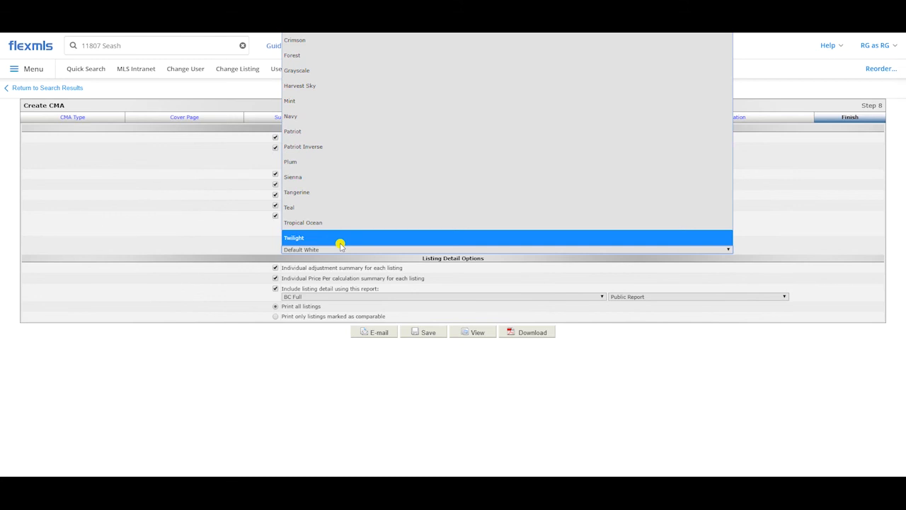
left_click(326, 206)
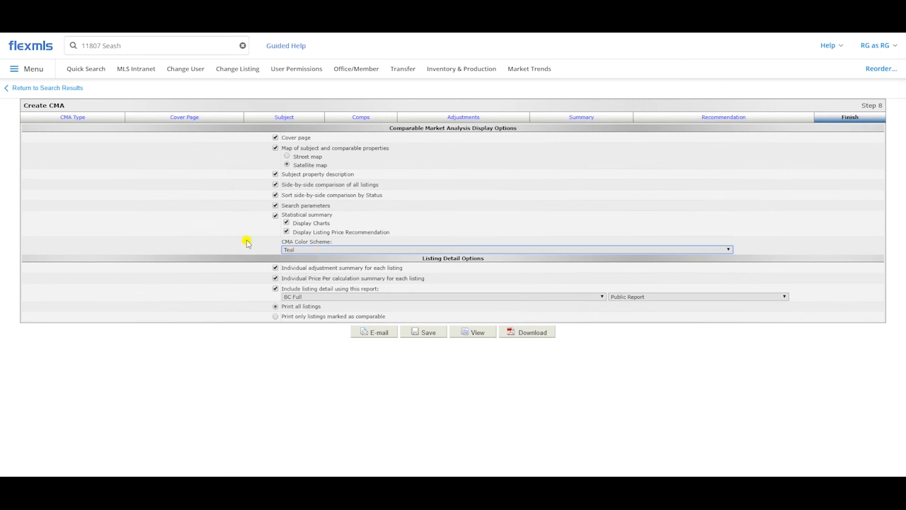
left_click(329, 298)
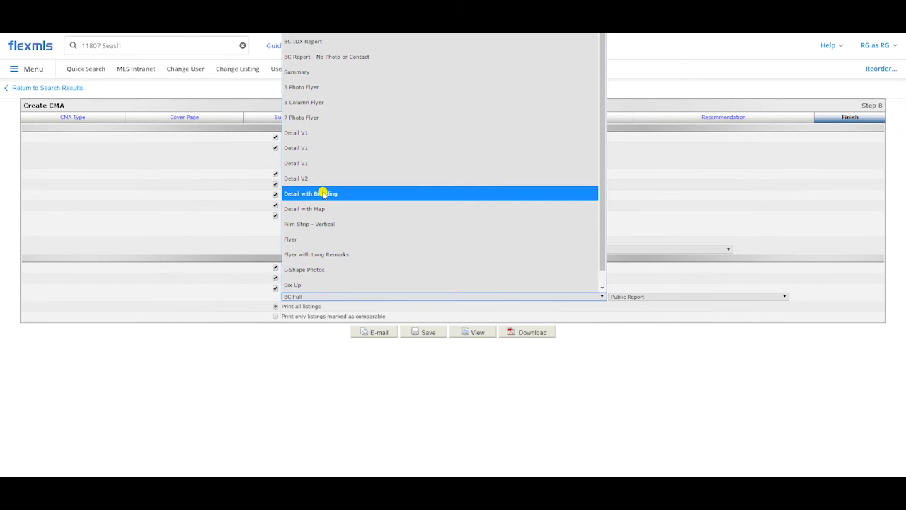
left_click(165, 211)
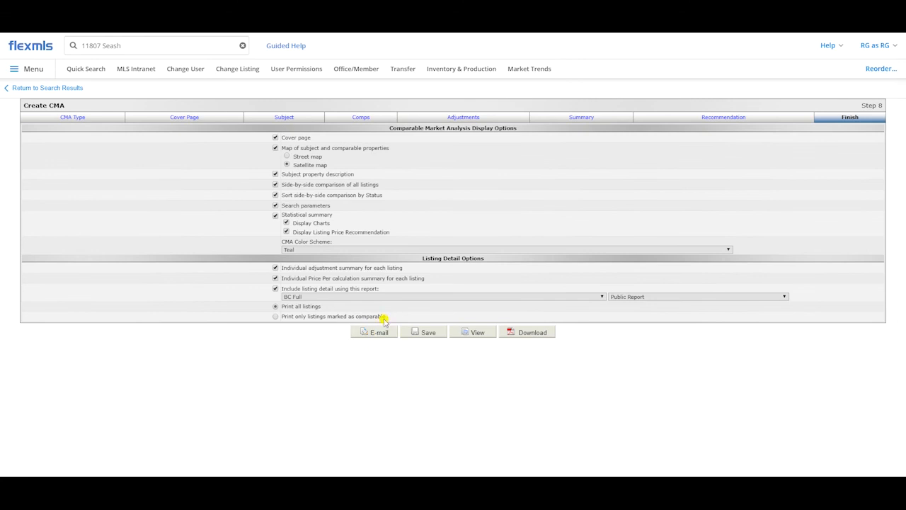
Step: Download the CMA as a PDF and open the downloaded file
left_click(527, 335)
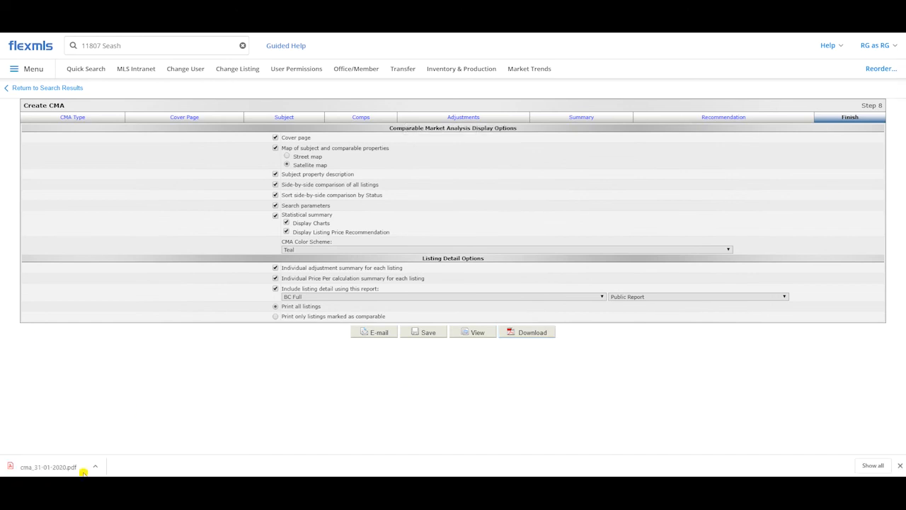
left_click(48, 467)
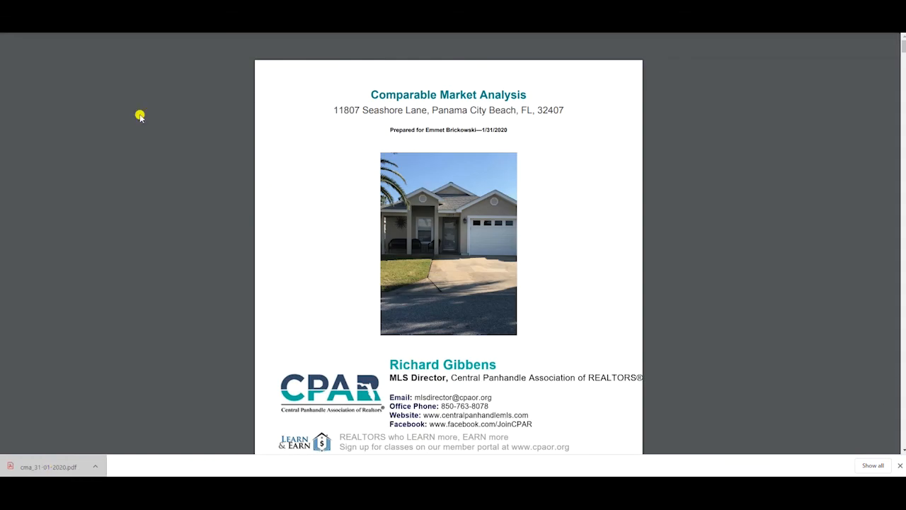
Step: Review the CMA report's cover page, including its title, prepared-for line, property photo, agent details and comments
left_click_drag(392, 94, 497, 94)
left_click(497, 94)
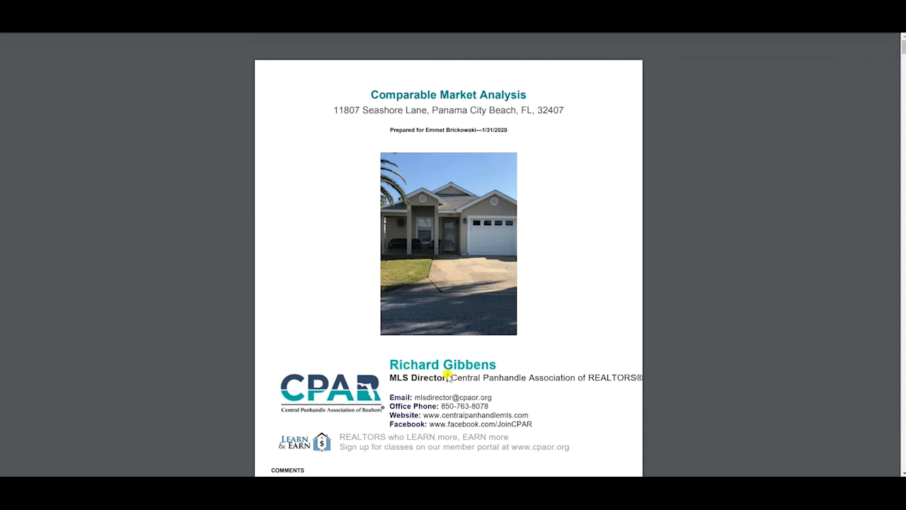
left_click_drag(390, 130, 491, 128)
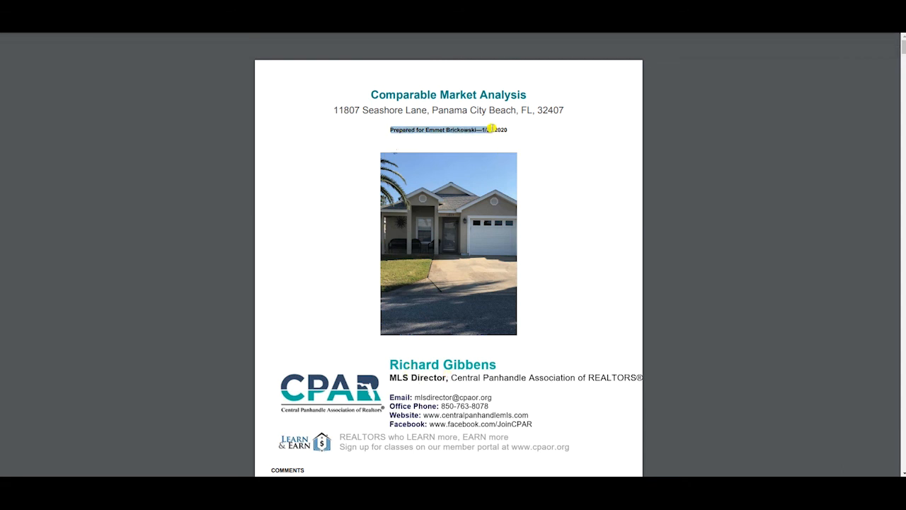
left_click(494, 129)
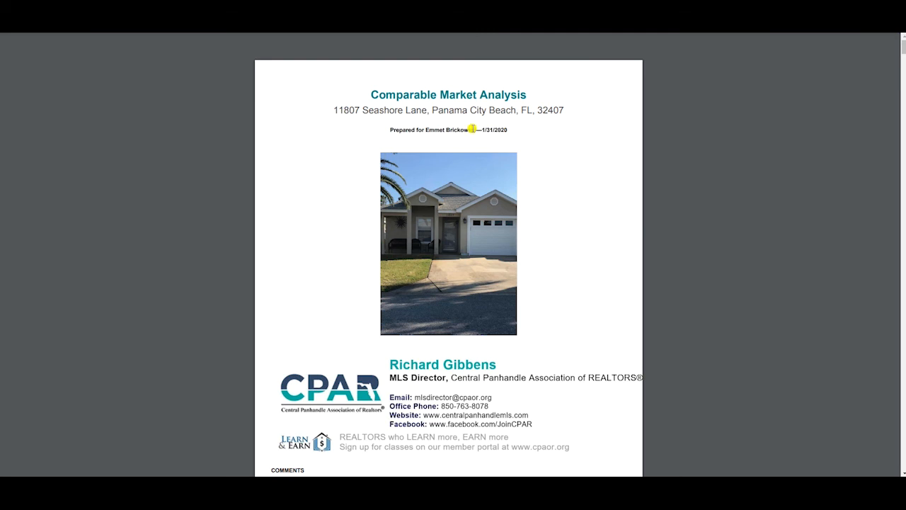
scroll(507, 135, "down", 3)
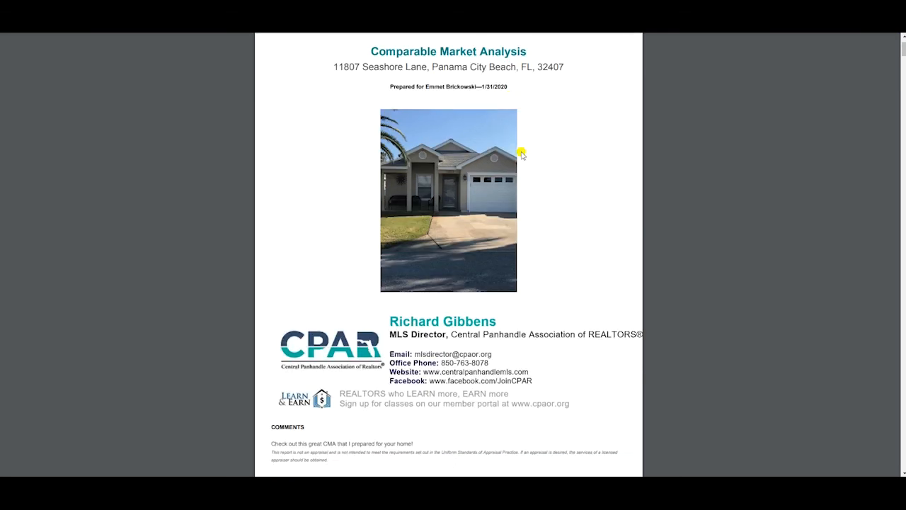
left_click_drag(273, 298, 397, 296)
left_click(437, 300)
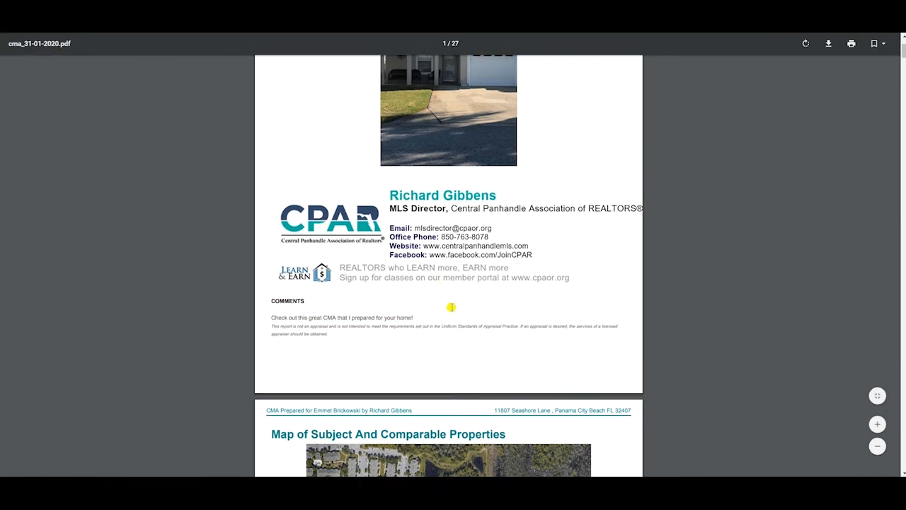
scroll(451, 307, "up", 3)
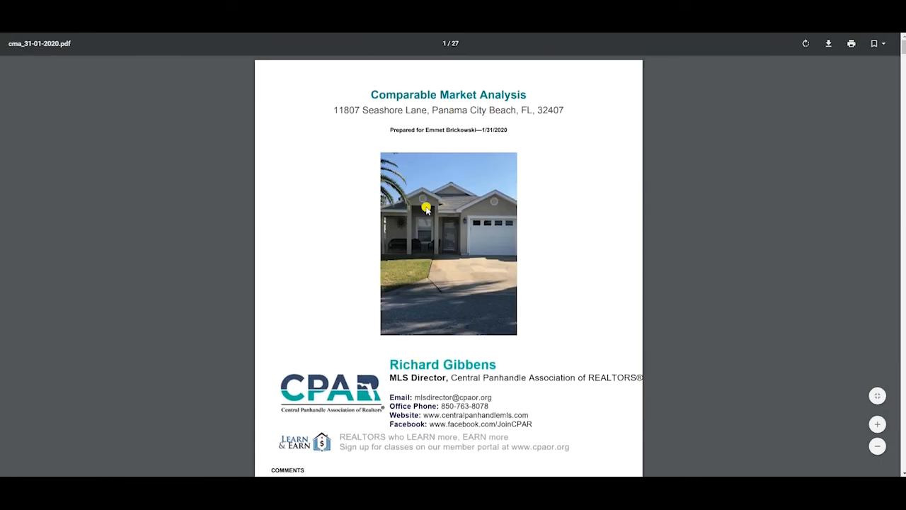
Step: Examine the report's map of subject and comparable properties, the distances from the subject, and the subject property details
scroll(334, 203, "down", 3)
scroll(333, 206, "down", 3)
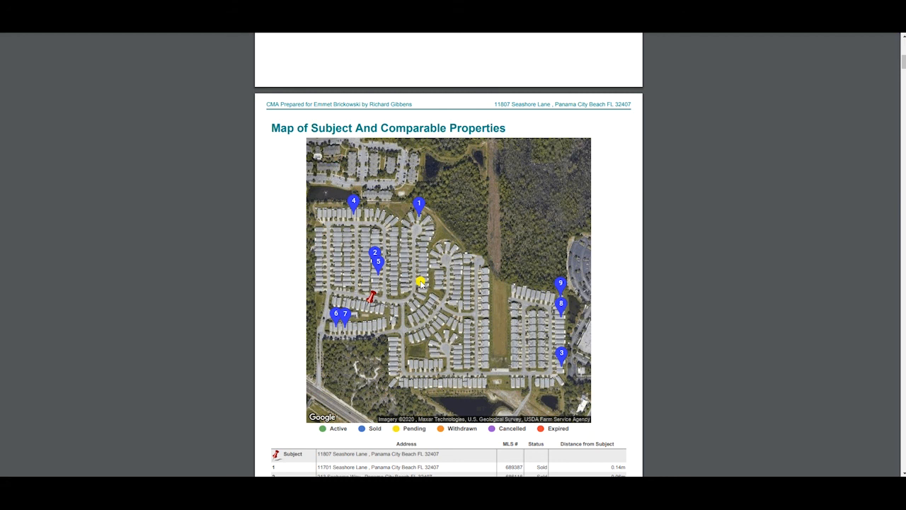
scroll(418, 276, "down", 3)
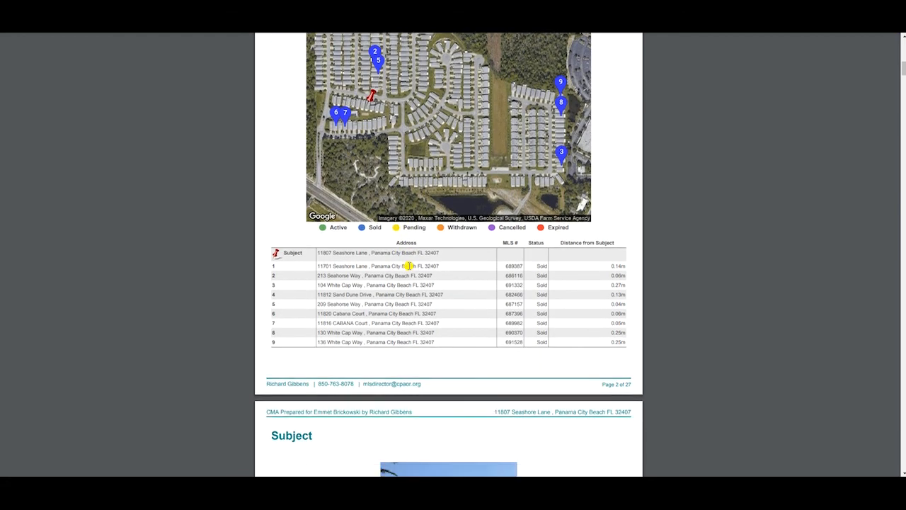
scroll(409, 265, "down", 1)
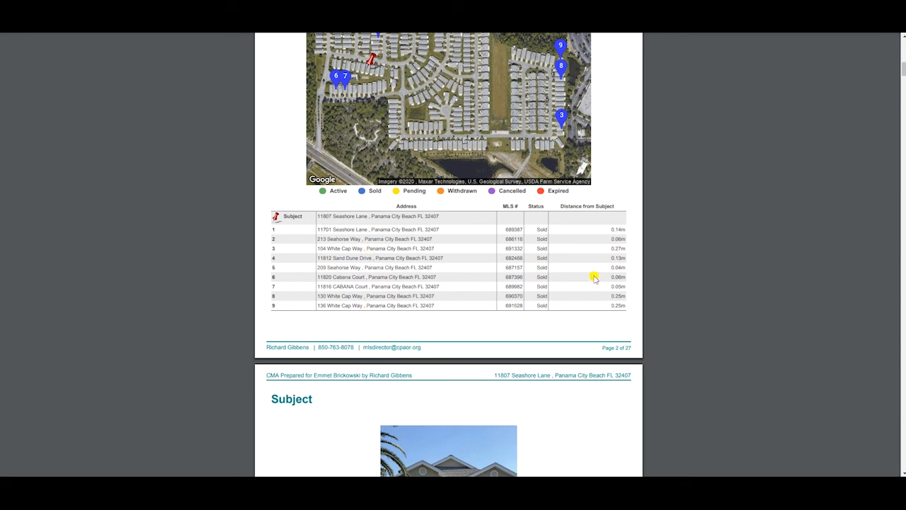
scroll(439, 248, "down", 8)
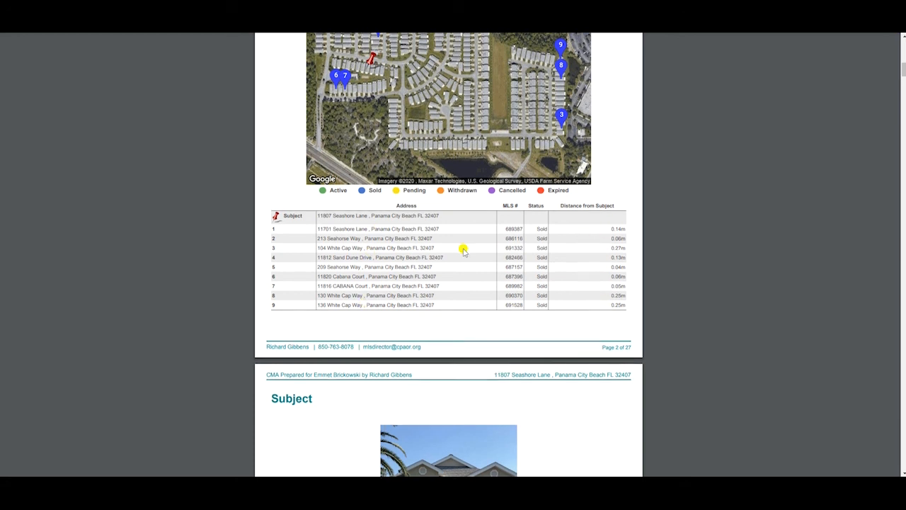
scroll(253, 223, "down", 1)
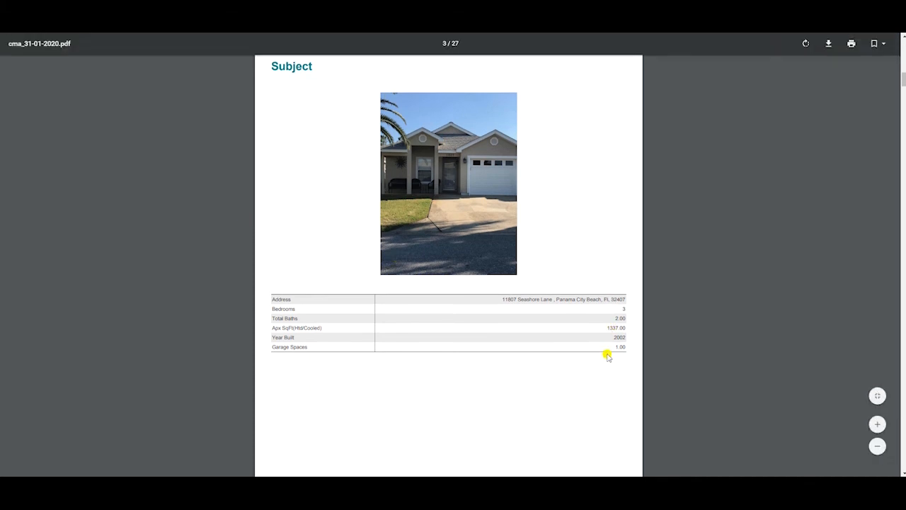
Step: Review the report's side-by-side comparable property pages, checking adjustments, adjusted prices and the header, through to Price Analysis
scroll(537, 277, "down", 12)
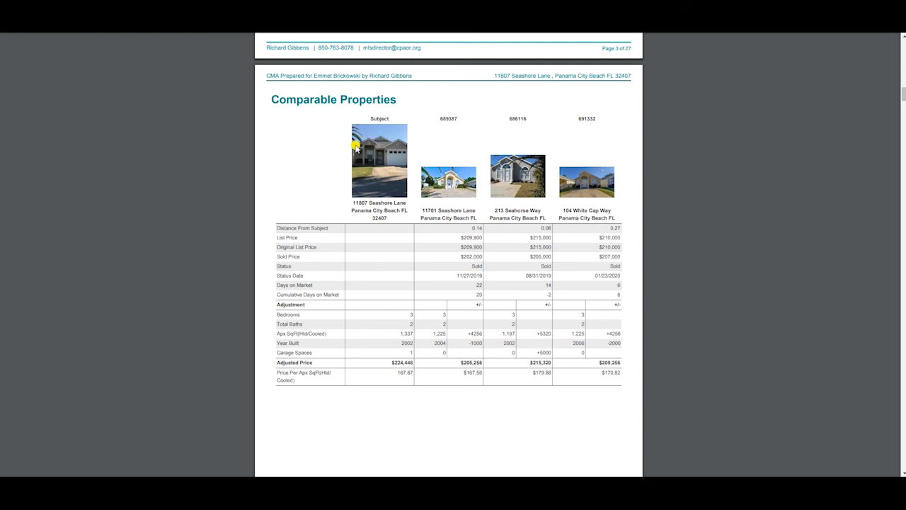
scroll(485, 174, "down", 1)
scroll(486, 174, "down", 5)
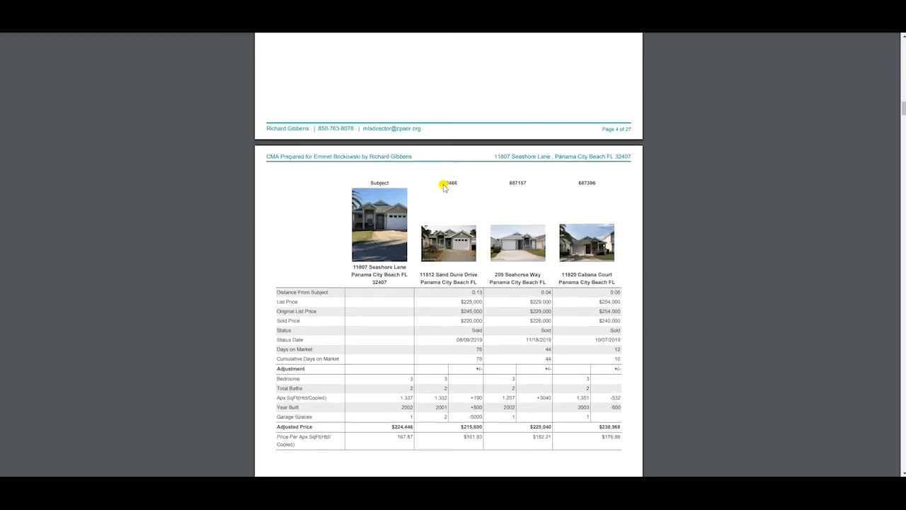
scroll(481, 213, "down", 4)
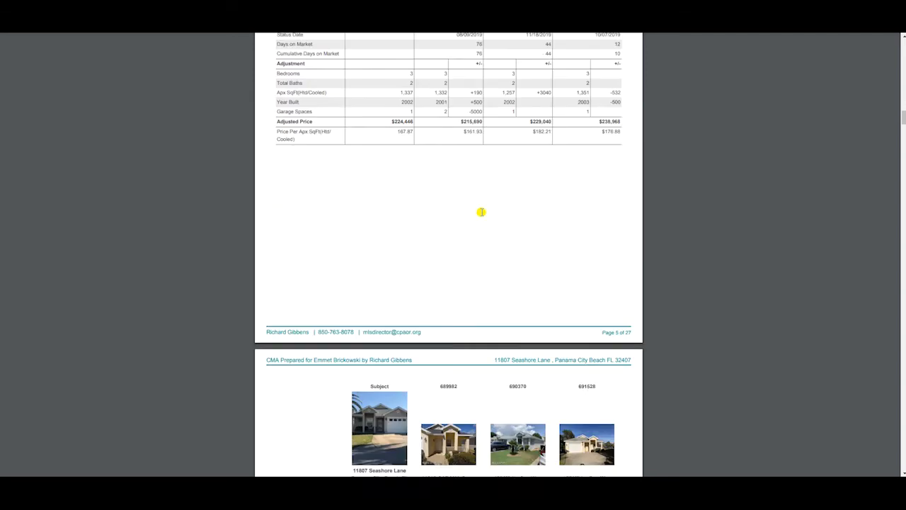
scroll(479, 214, "down", 2)
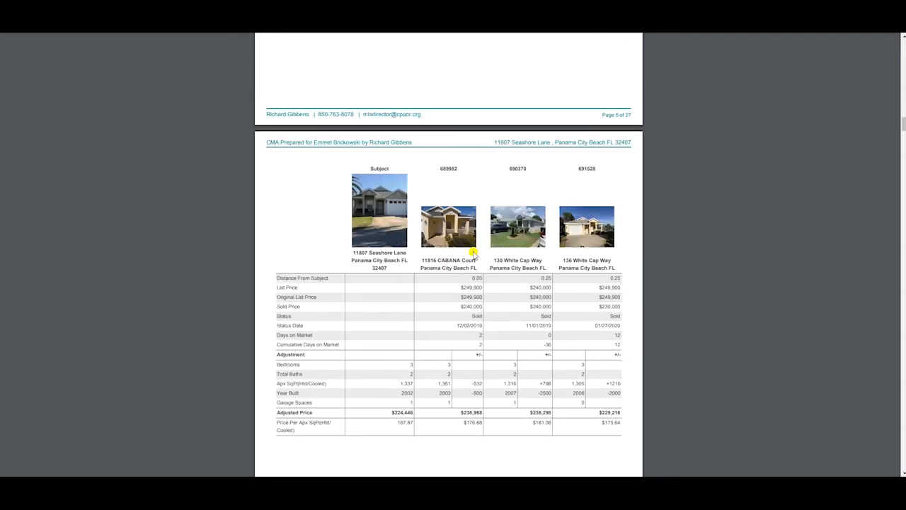
scroll(471, 256, "down", 1)
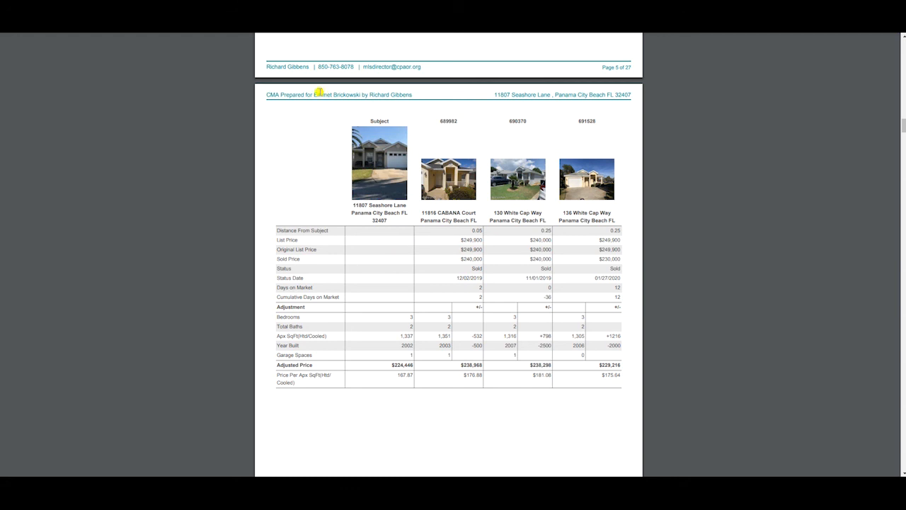
left_click_drag(299, 95, 377, 103)
left_click(381, 104)
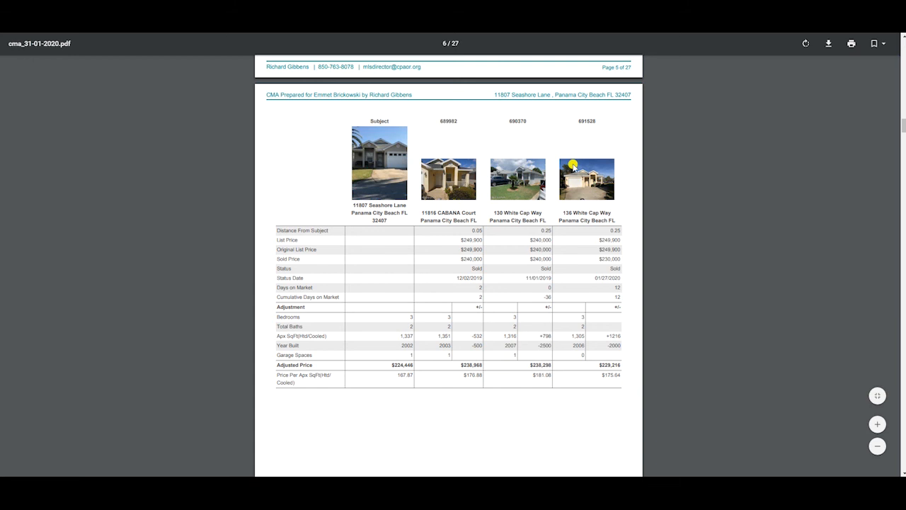
scroll(516, 238, "down", 3)
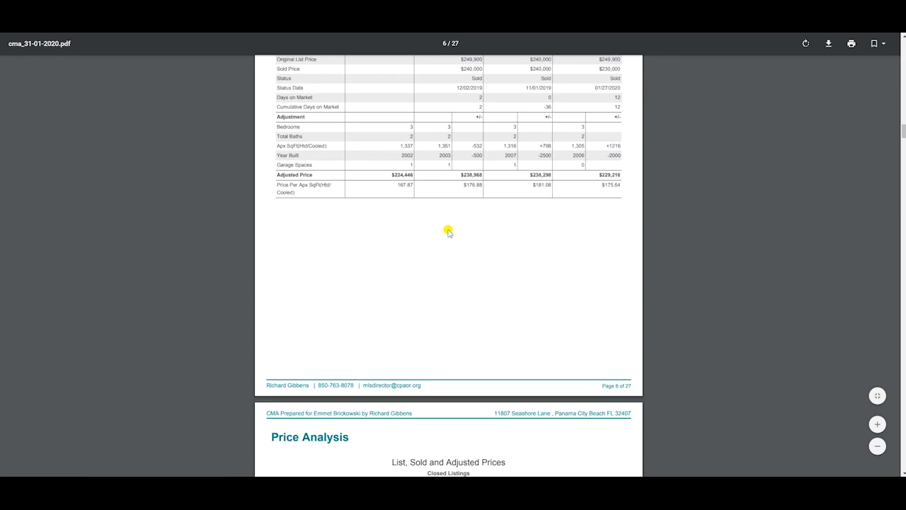
Step: Review the Price Analysis charts of list, sold and adjusted prices and of low, average, median and high sold prices
scroll(447, 229, "down", 3)
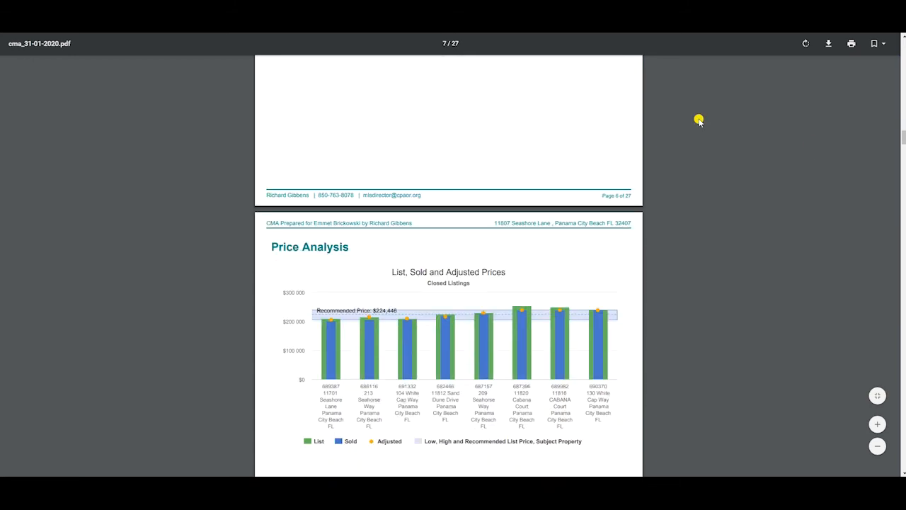
scroll(612, 168, "down", 2)
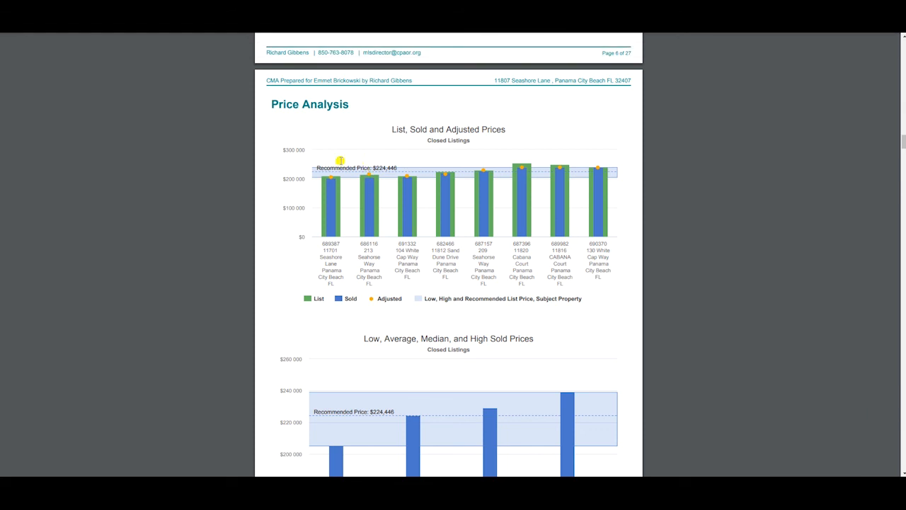
scroll(407, 172, "down", 3)
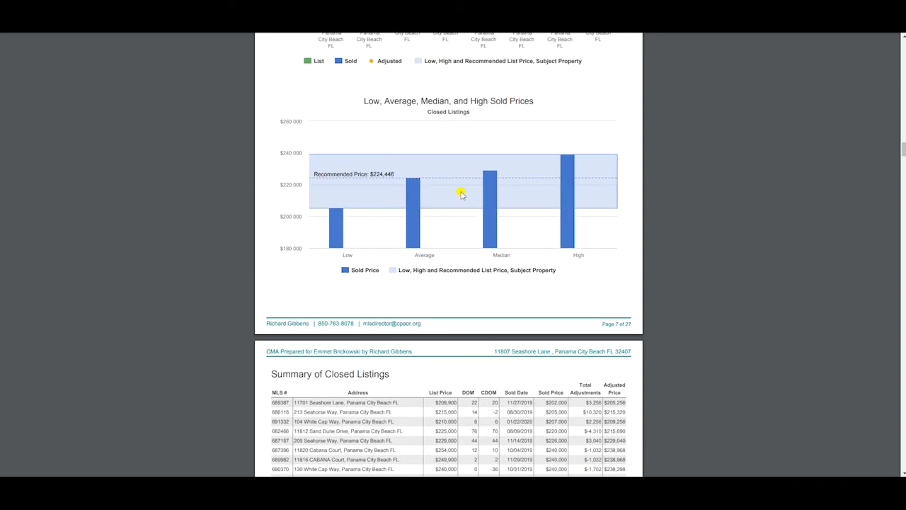
Step: Examine the closed listings summary, the low, average, median and high comparisons, the overall market analysis and the comparable selection criteria
scroll(464, 208, "down", 3)
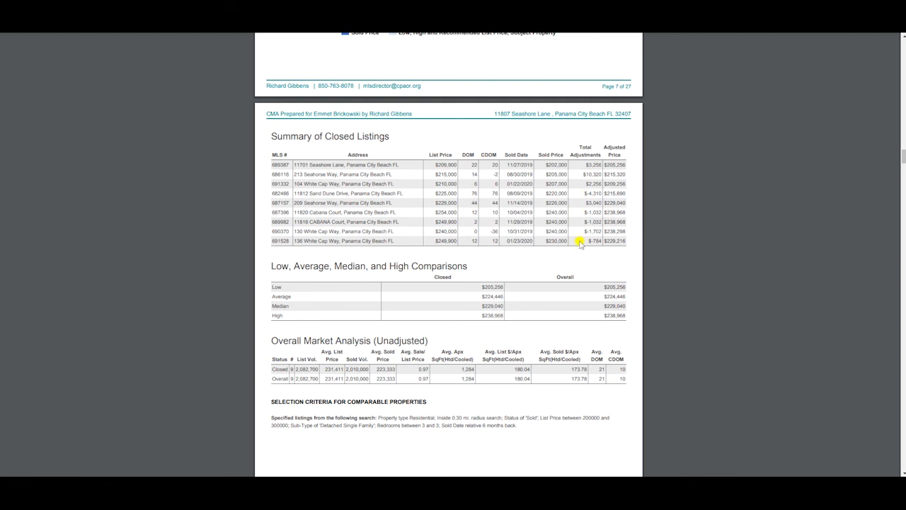
scroll(570, 228, "down", 1)
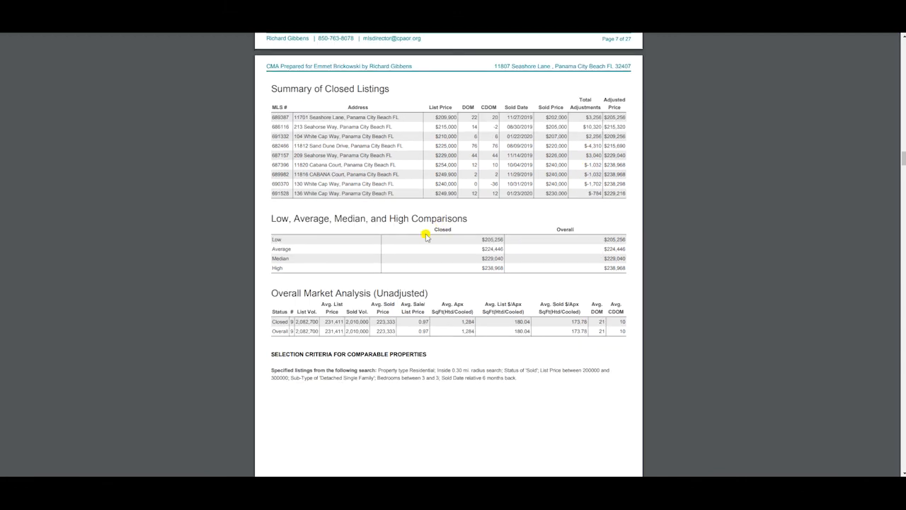
scroll(364, 241, "down", 2)
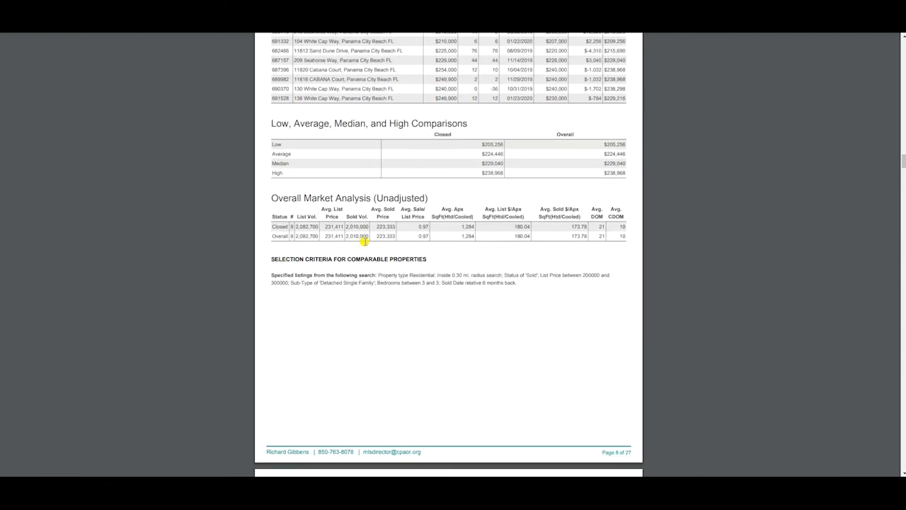
scroll(344, 236, "down", 3)
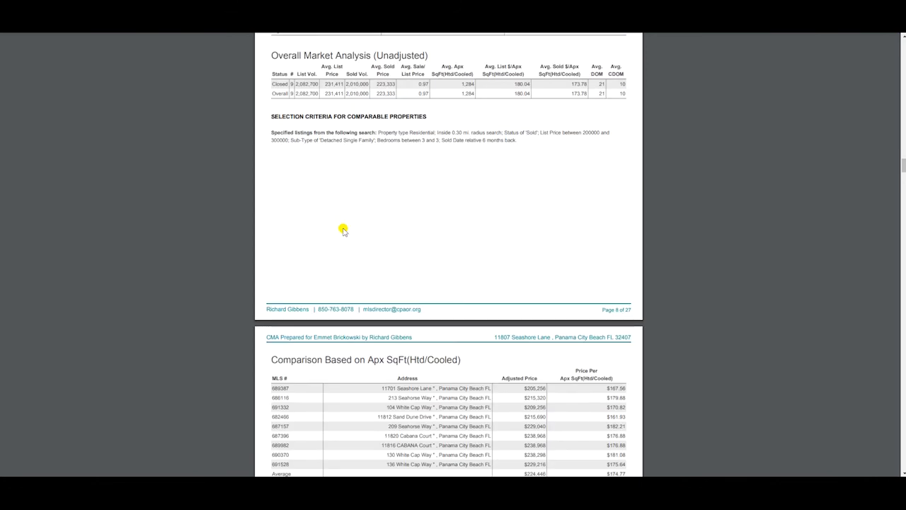
scroll(417, 269, "up", 1)
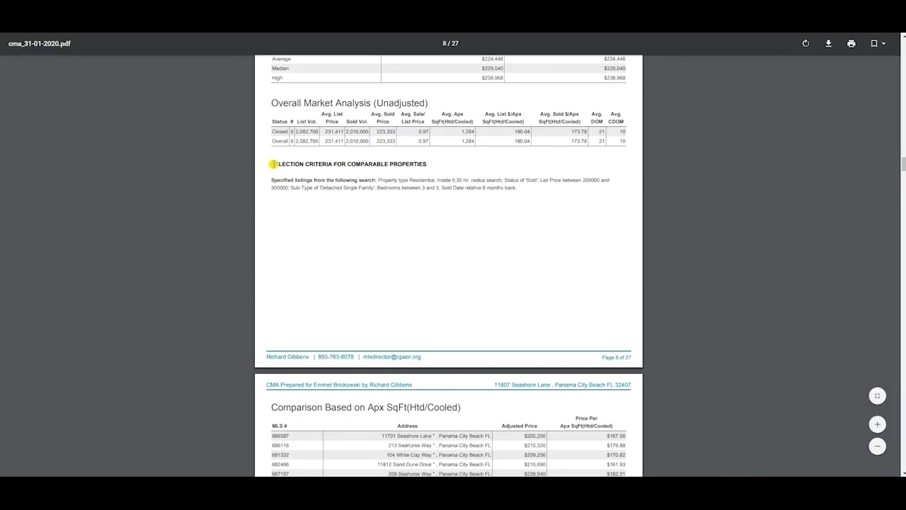
left_click_drag(286, 163, 361, 171)
left_click(388, 189)
Step: Review the comparison based on heated/cooled square footage and the Listing Price Recommendation page with its low, high and recommended prices
scroll(376, 163, "down", 3)
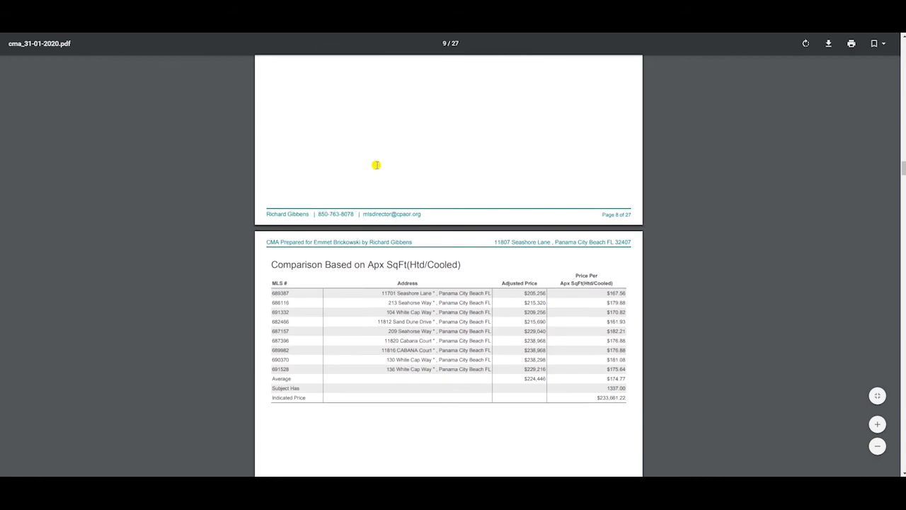
scroll(316, 160, "down", 1)
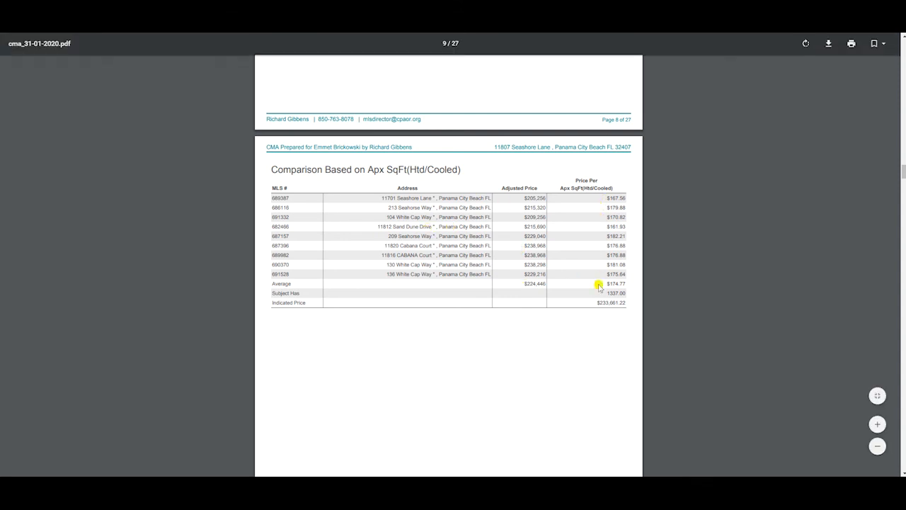
scroll(481, 229, "down", 3)
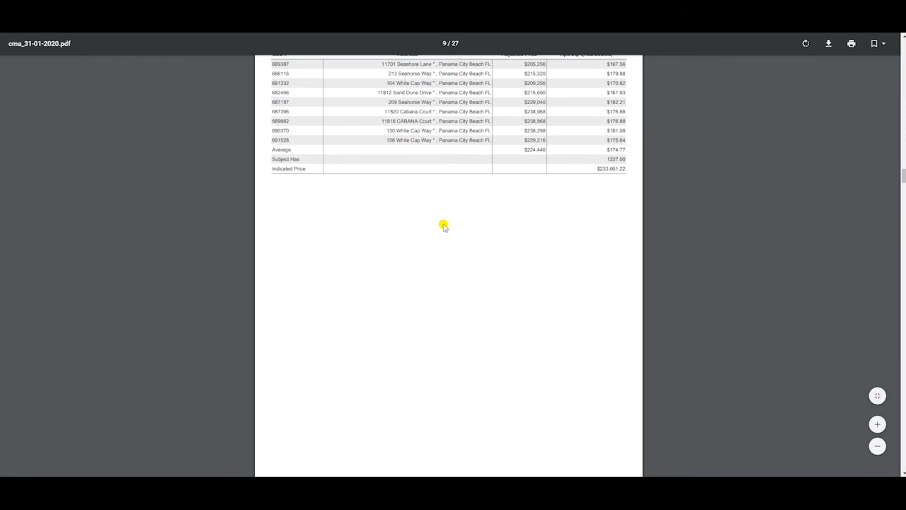
scroll(443, 225, "down", 7)
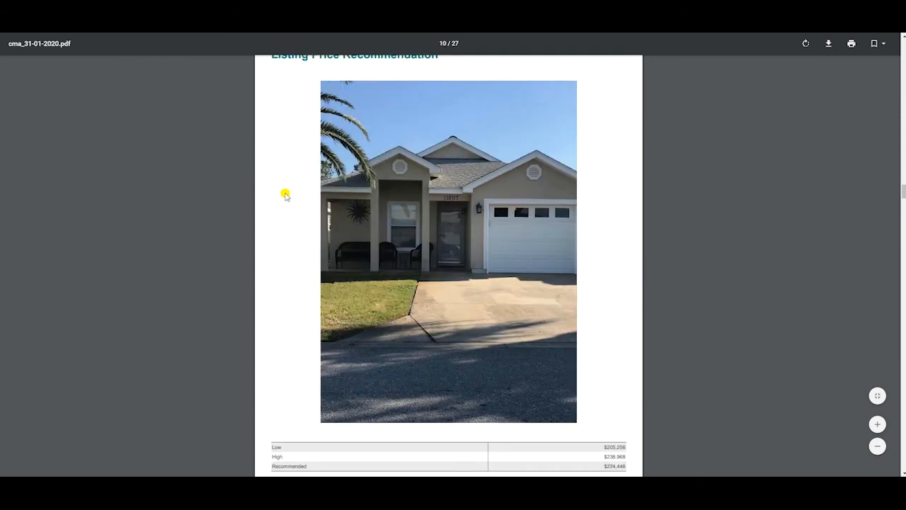
scroll(285, 195, "down", 4)
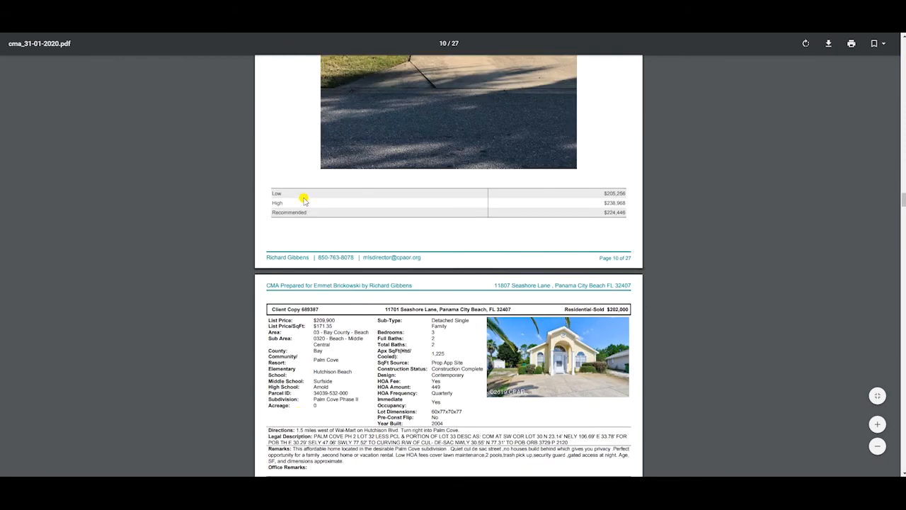
Step: Look through the individual comparable listing pages with their adjustments and price-per calculations to the report's end, and cancel saving a copy
scroll(303, 200, "down", 3)
scroll(298, 197, "down", 1)
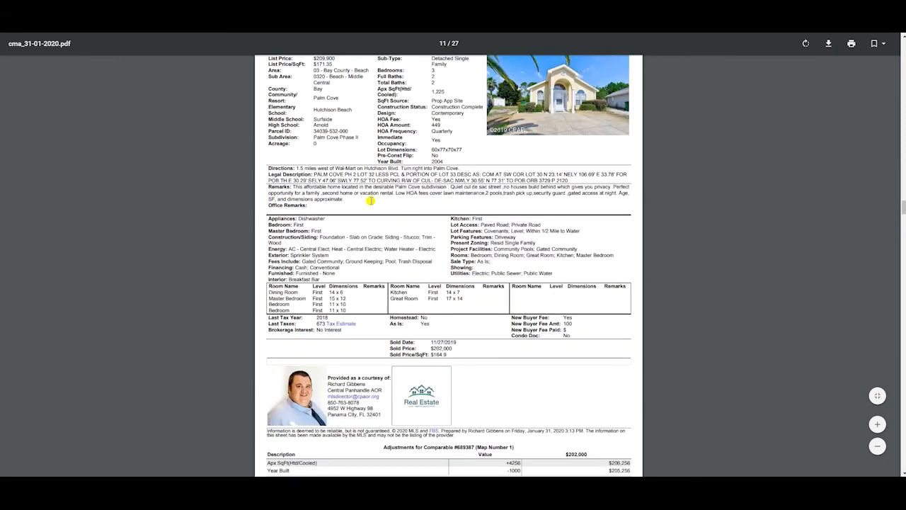
scroll(482, 202, "up", 1)
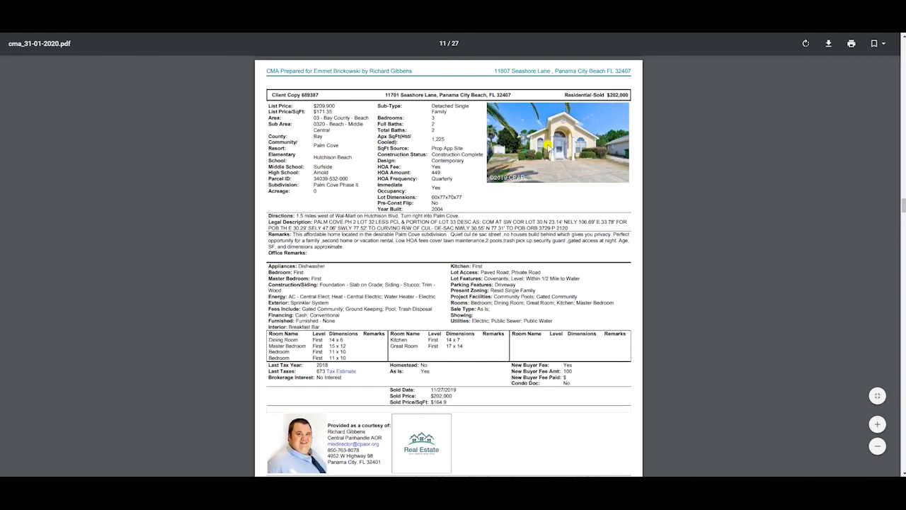
scroll(538, 167, "down", 5)
scroll(523, 167, "down", 8)
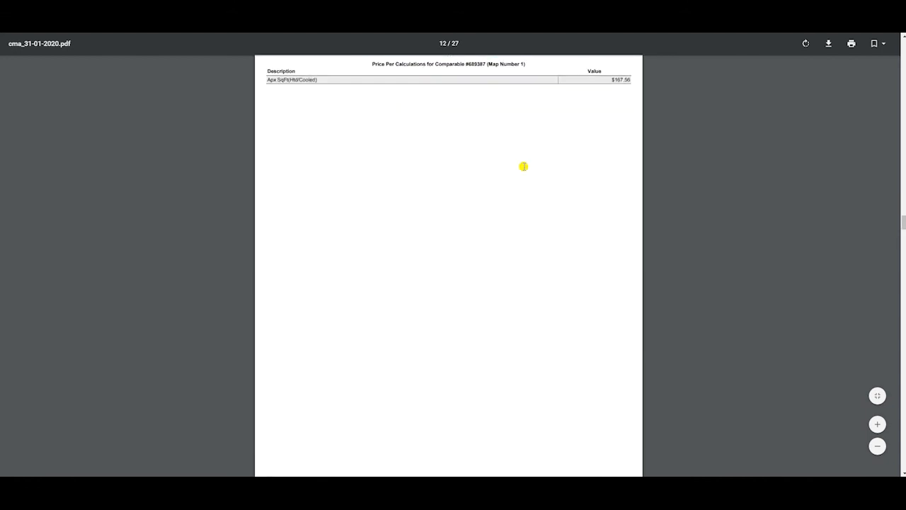
scroll(515, 171, "down", 2)
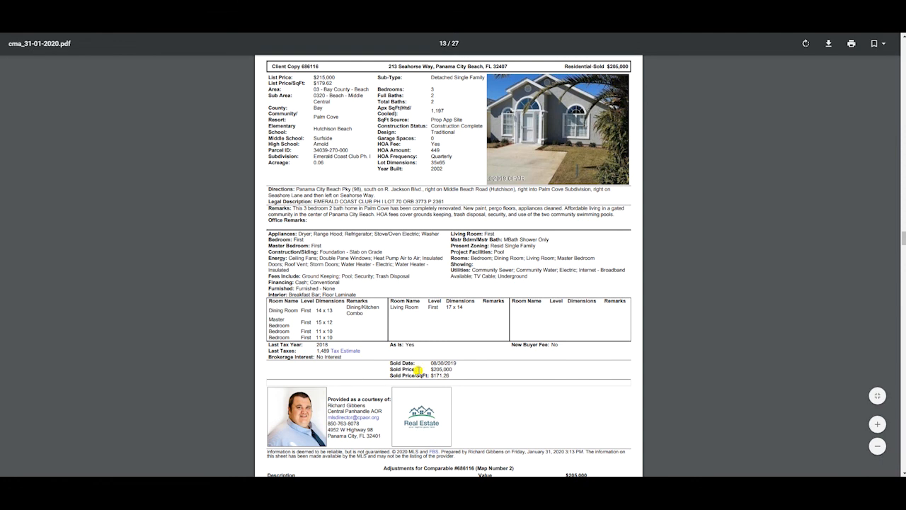
scroll(469, 299, "down", 5)
scroll(455, 260, "down", 20)
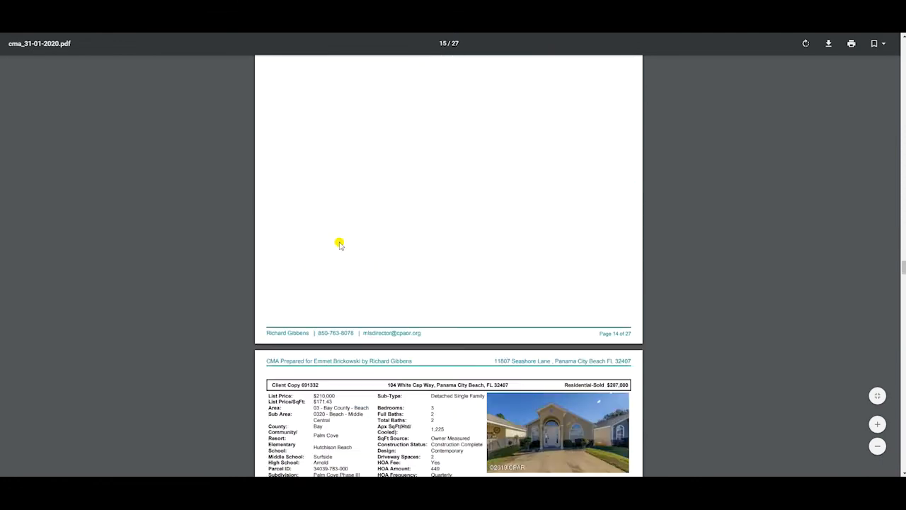
scroll(312, 263, "down", 20)
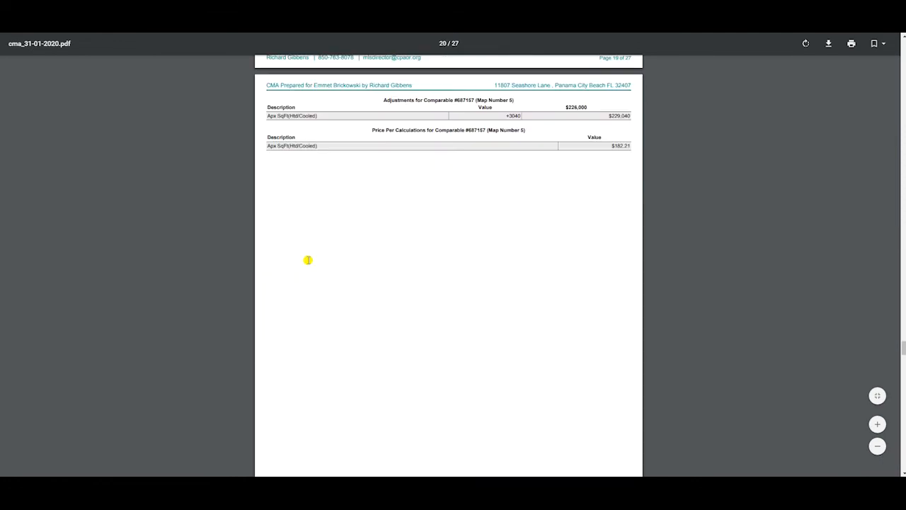
scroll(301, 261, "down", 20)
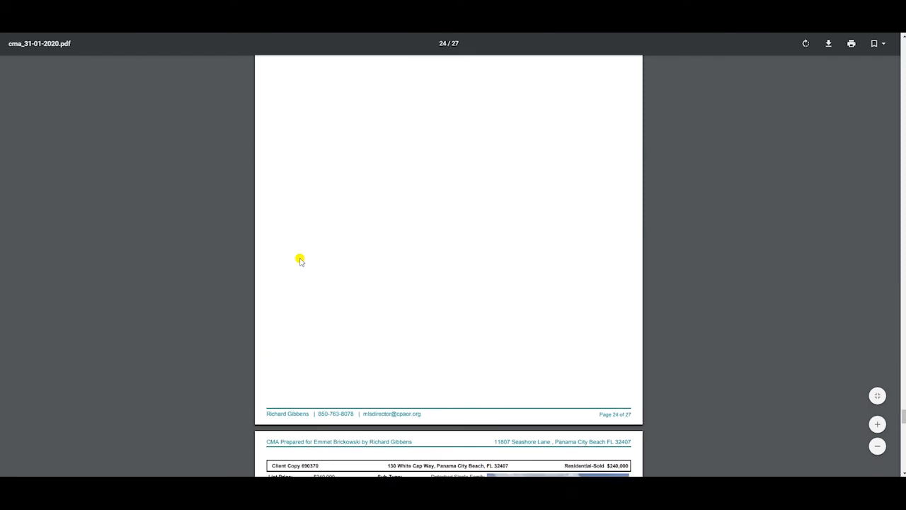
scroll(301, 261, "down", 5)
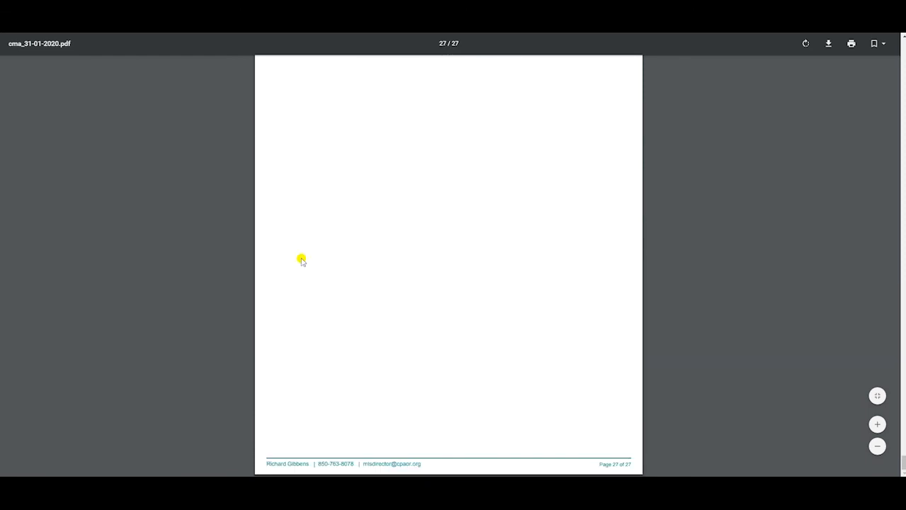
scroll(301, 261, "up", 12)
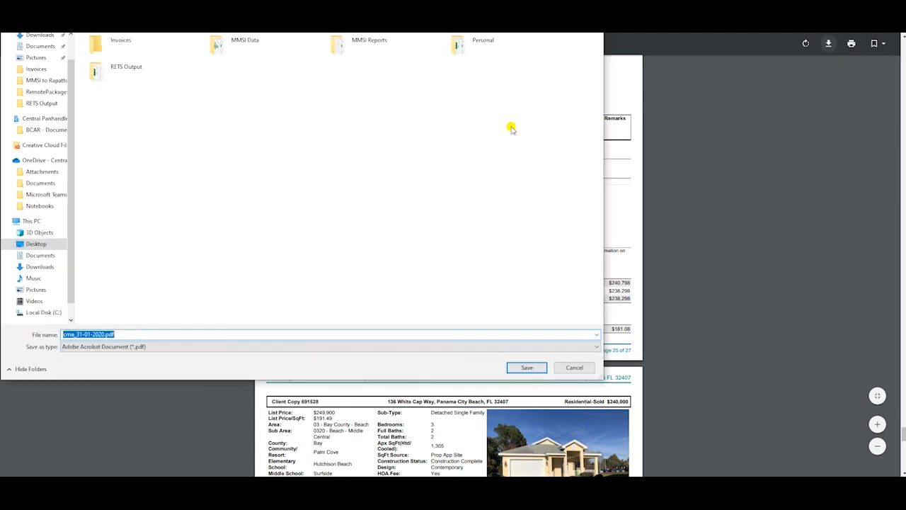
left_click(574, 367)
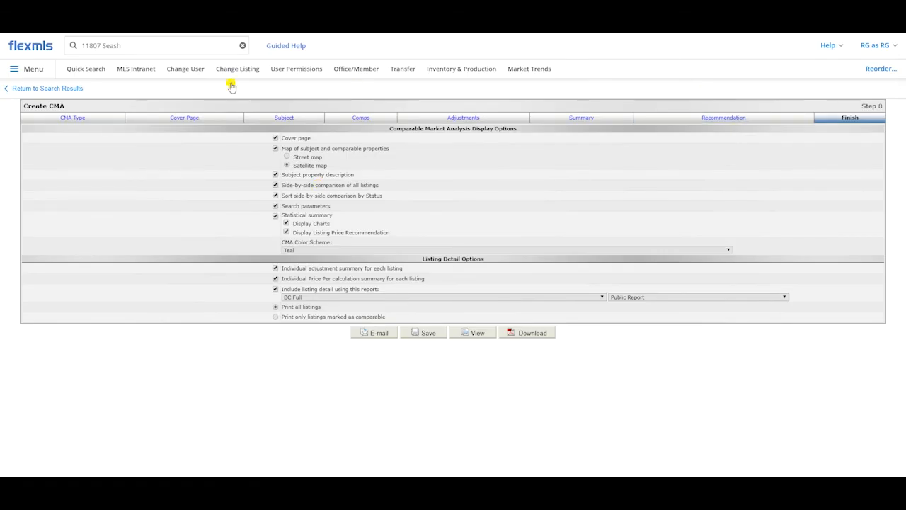
Step: Return to the search results, leaving the full CMA, and start a Statistical CMA using all results
left_click(61, 87)
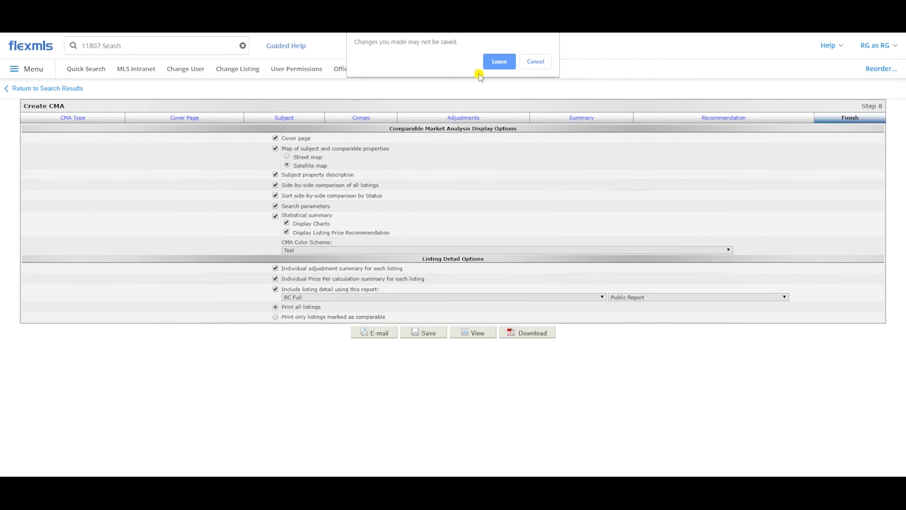
left_click(502, 62)
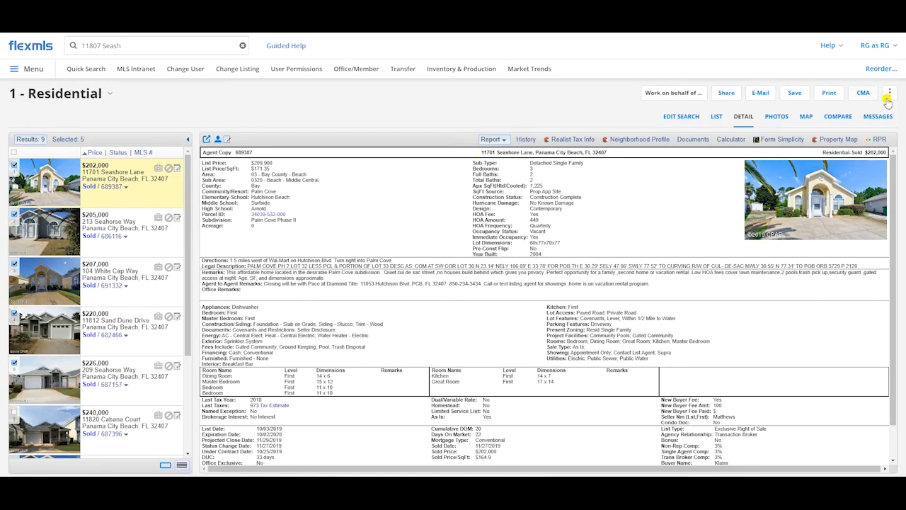
left_click(865, 92)
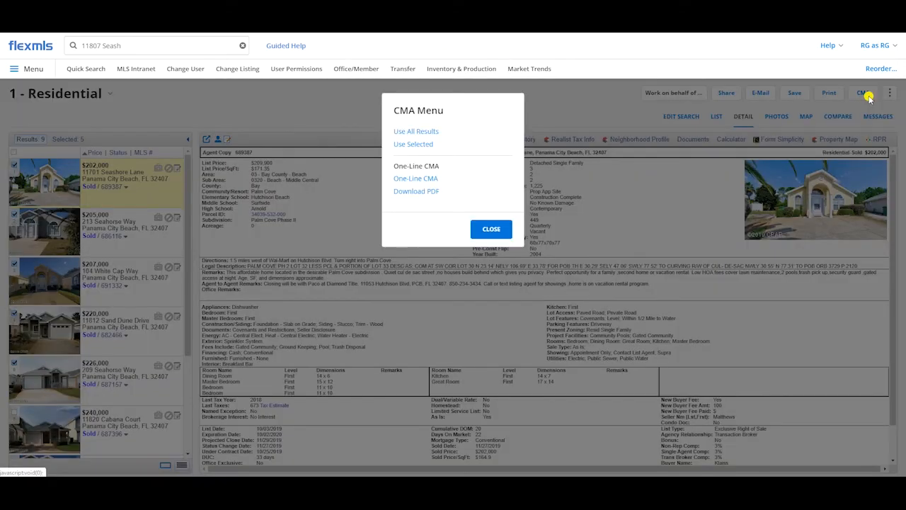
left_click(429, 129)
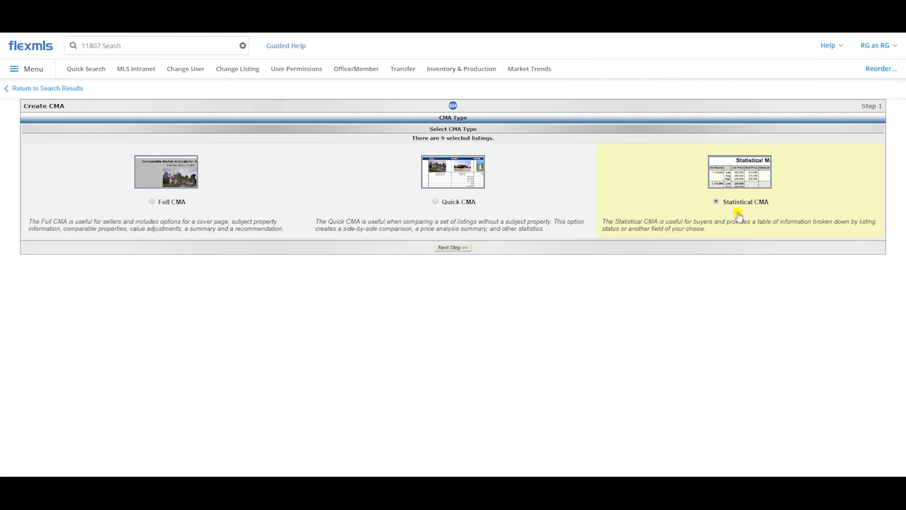
left_click(458, 252)
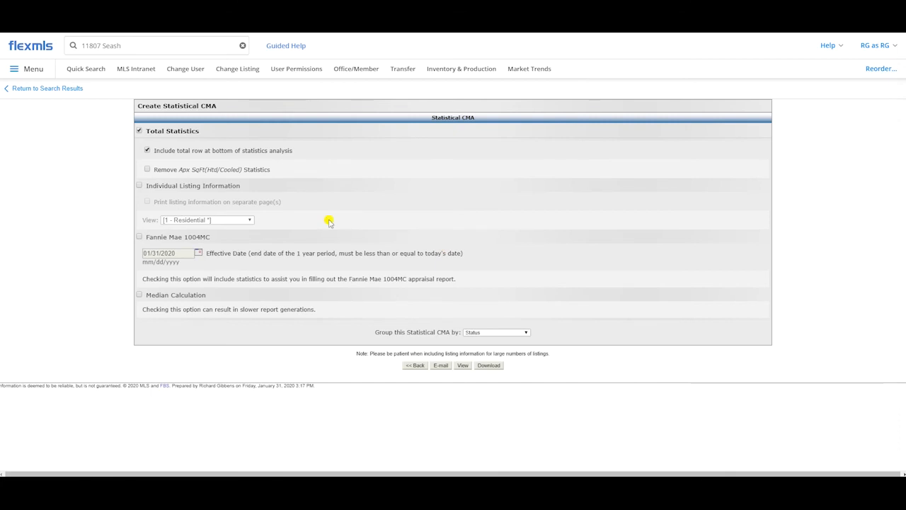
Step: Include individual listing information in the Statistical CMA and keep it grouped by Status
left_click(152, 186)
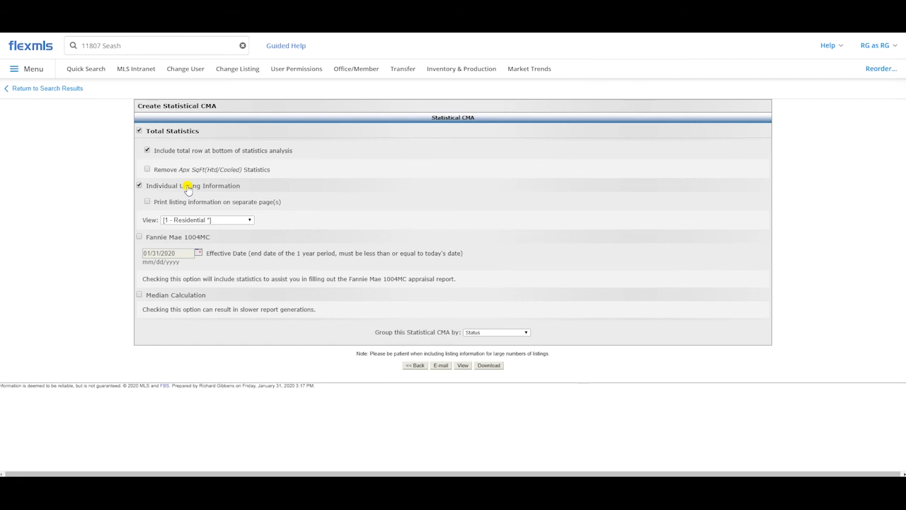
left_click(187, 187)
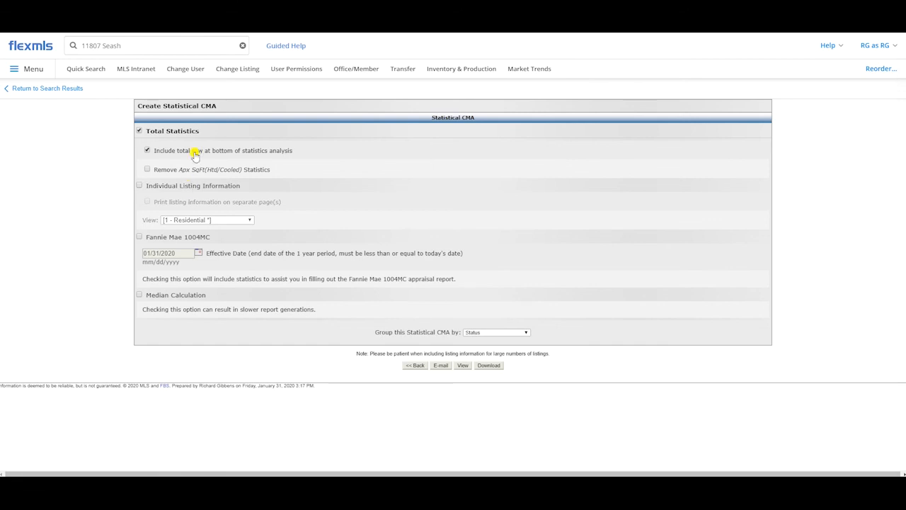
left_click(189, 185)
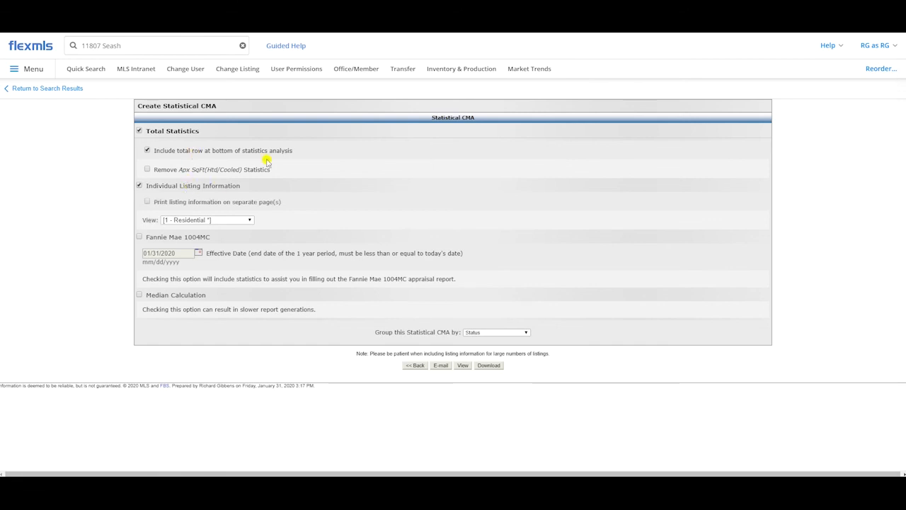
left_click(503, 332)
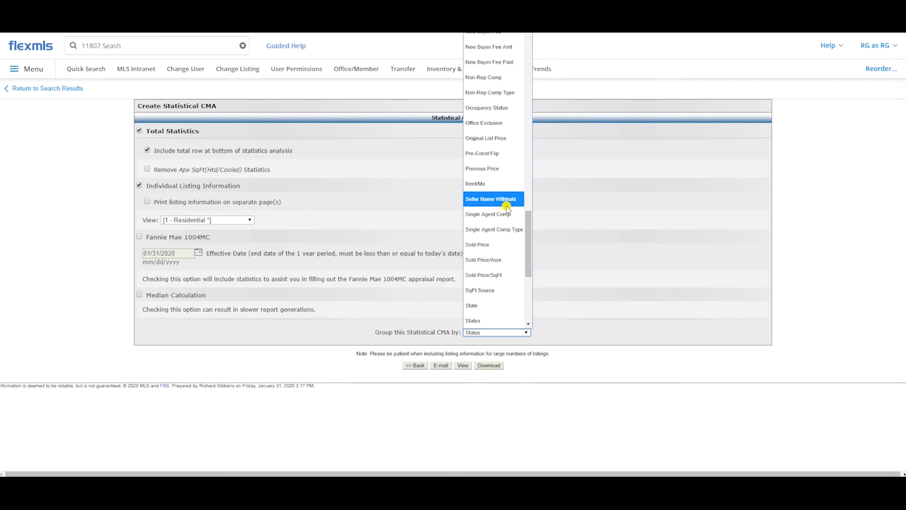
left_click(487, 320)
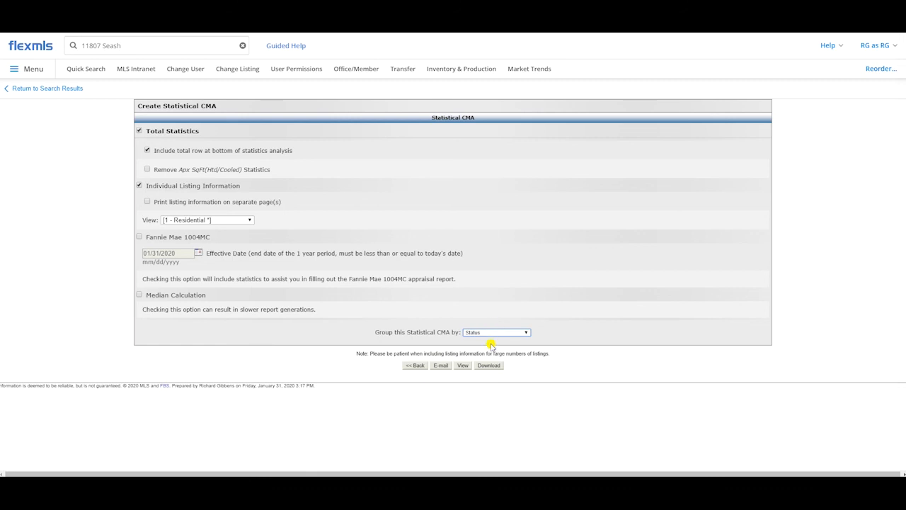
Step: Download the Statistical CMA as a PDF, open it and enlarge the Statistical Market Analysis table for reading
left_click(490, 365)
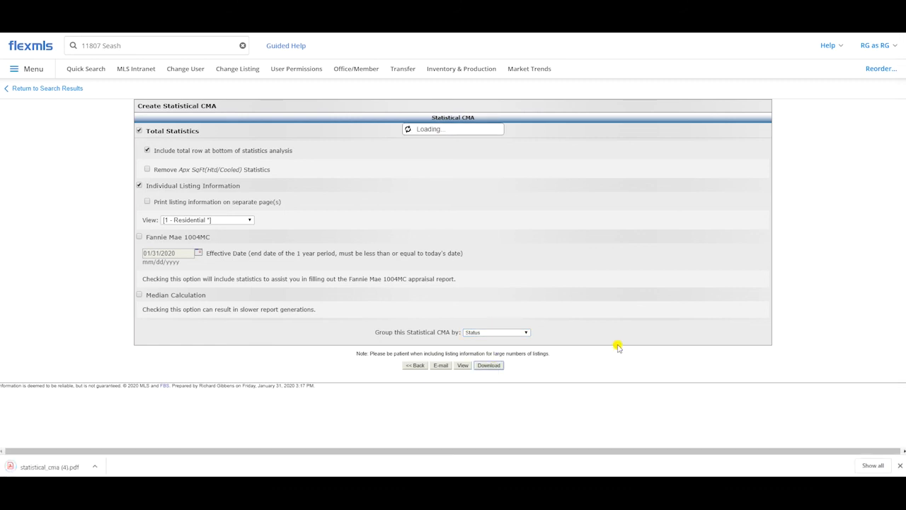
left_click(53, 464)
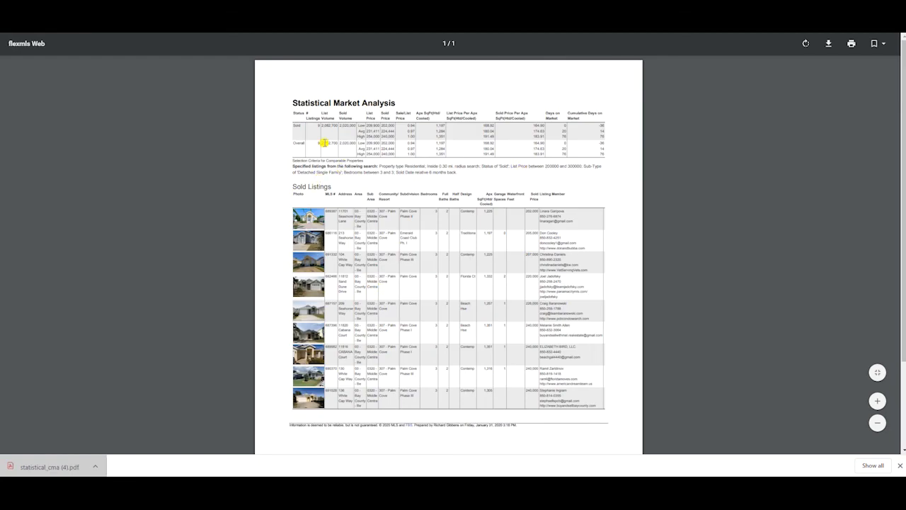
scroll(453, 189, "up", 4, "ctrl")
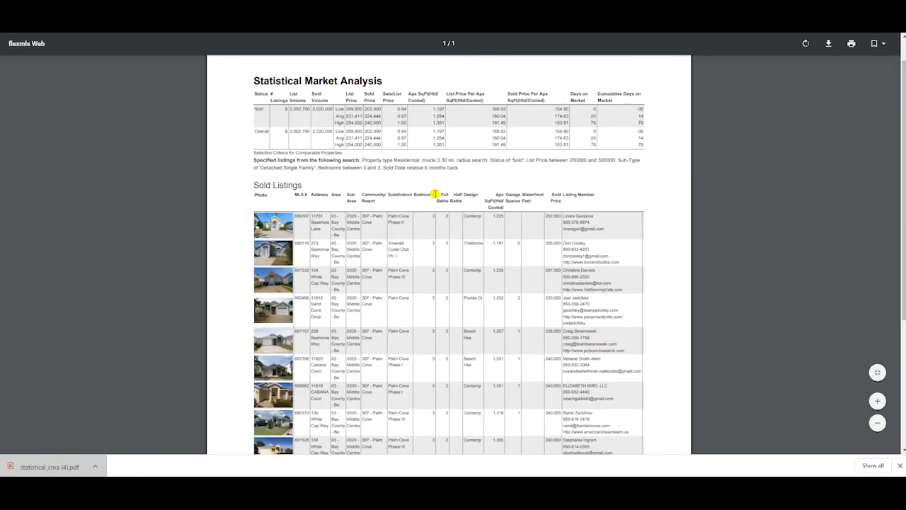
scroll(296, 234, "up", 2)
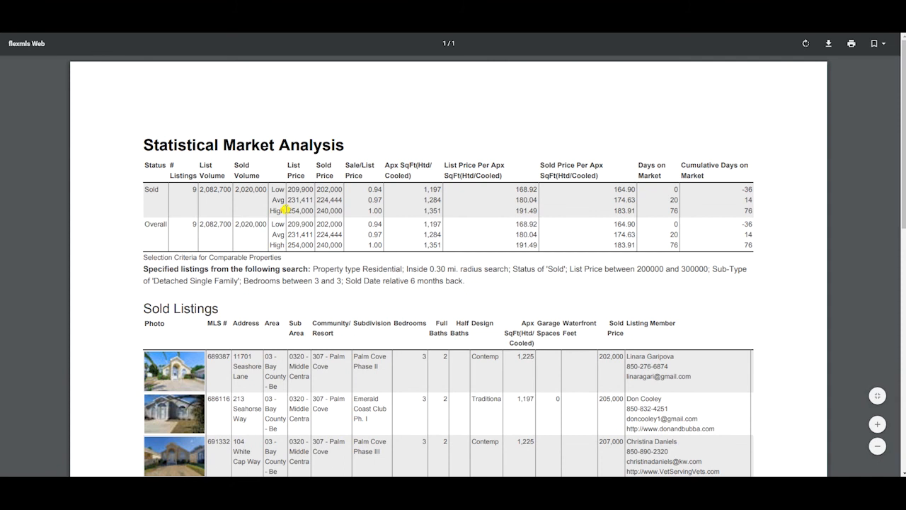